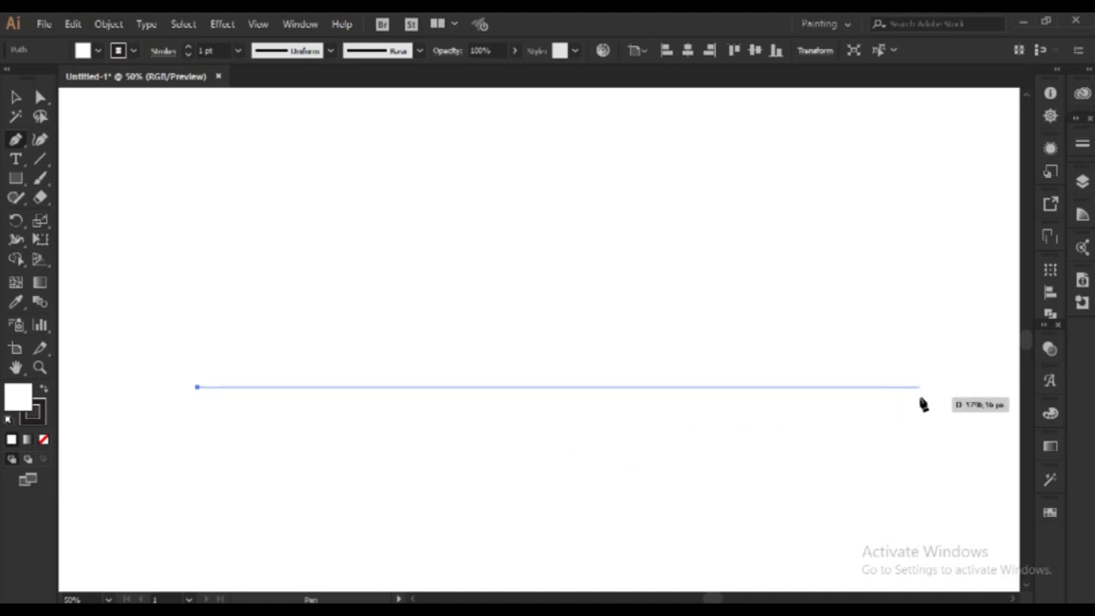
# Step: Draw the car's curved underside and pull the bottom curve lower
pyautogui.moveTo(922, 404); pyautogui.dragTo(1091, 347)
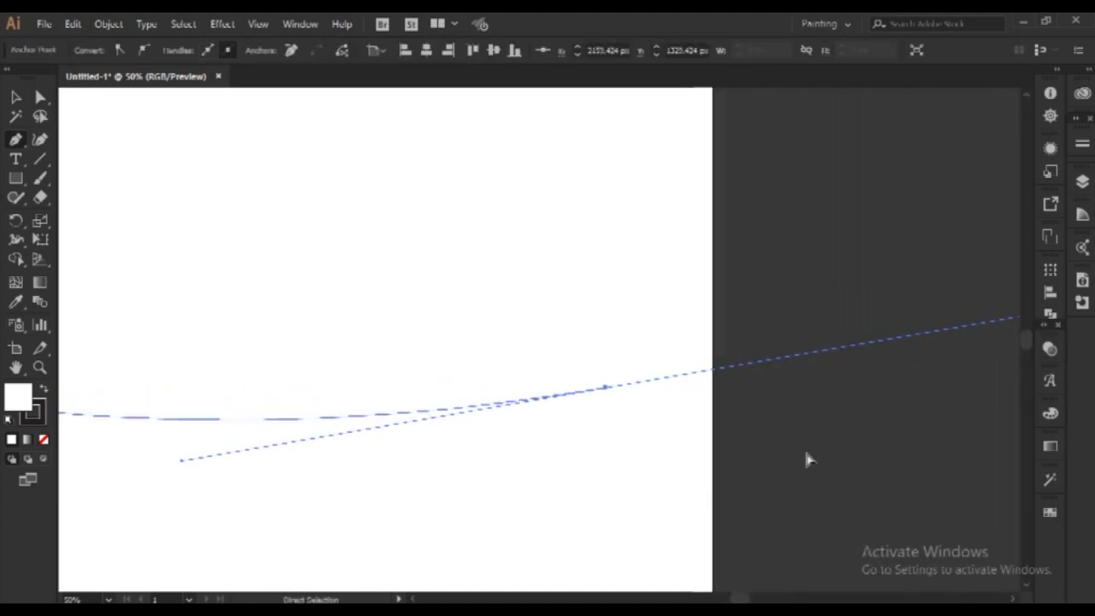
pyautogui.click(17, 96)
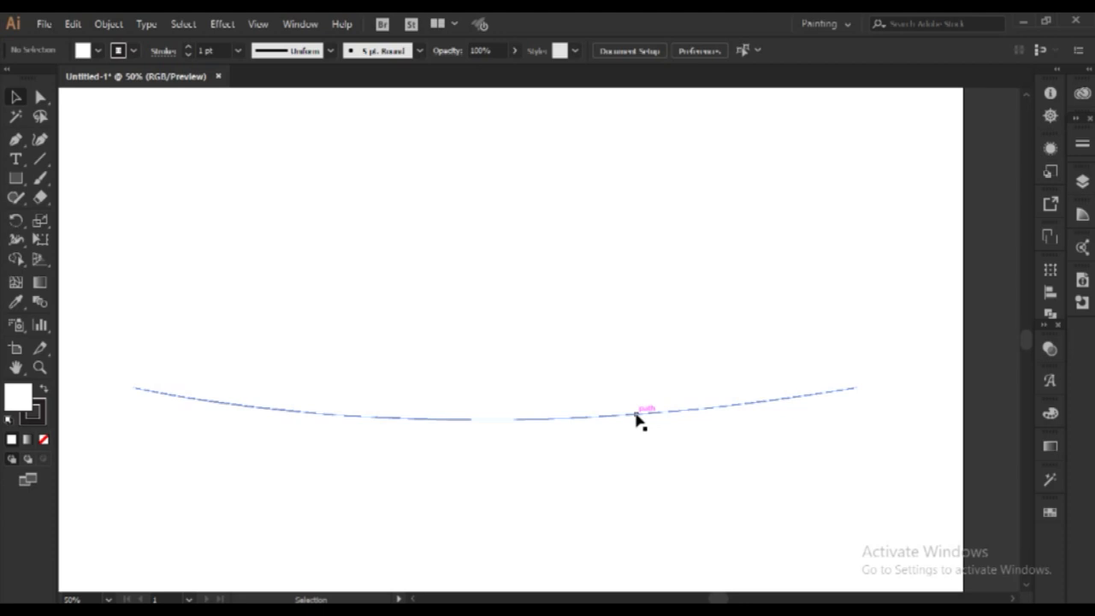
pyautogui.press('a')
pyautogui.moveTo(858, 382)
pyautogui.mouseDown()
pyautogui.moveTo(385, 477)
pyautogui.moveTo(425, 447)
pyautogui.mouseUp()
pyautogui.click(586, 522)
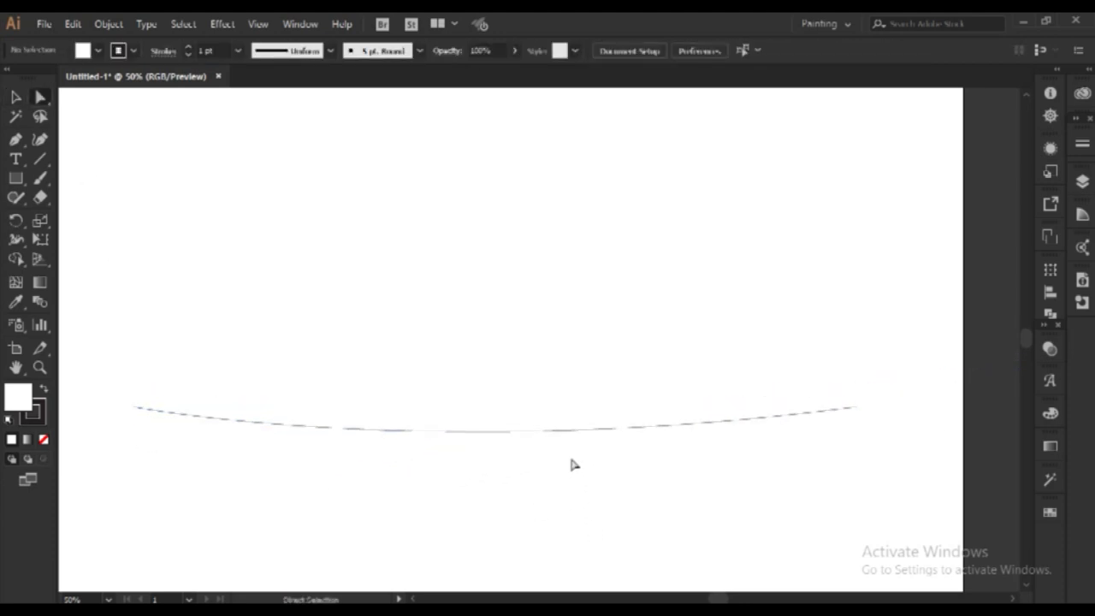
pyautogui.moveTo(513, 431); pyautogui.dragTo(410, 489)
pyautogui.click(795, 501)
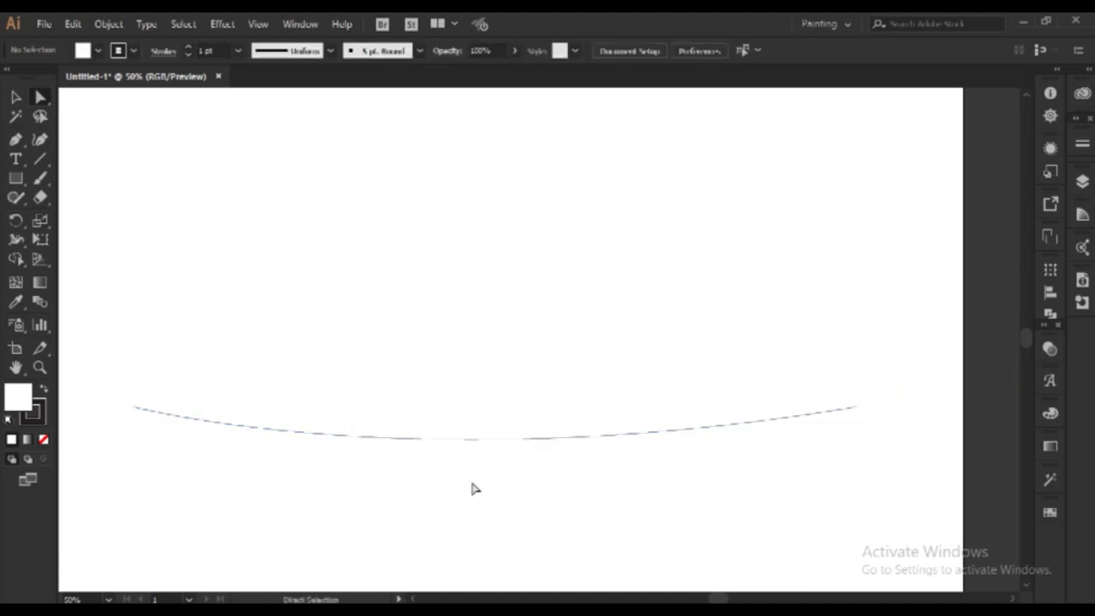
# Step: Extend the path up the front edge, along the hood, windshield and roofline, and close it
pyautogui.press('p')
pyautogui.moveTo(855, 407); pyautogui.dragTo(847, 379)
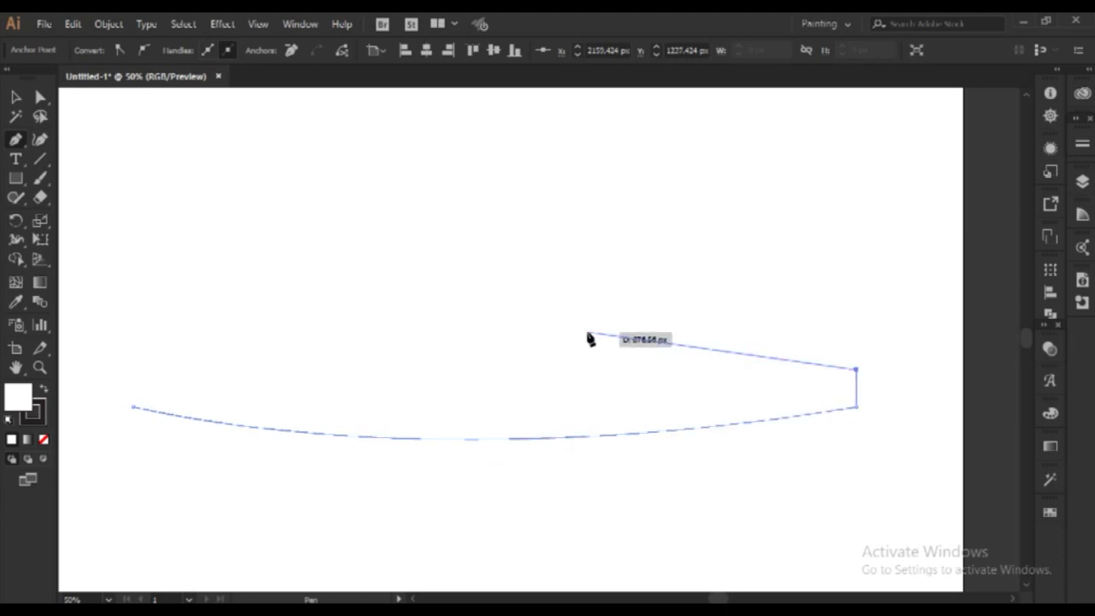
pyautogui.click(855, 347)
pyautogui.moveTo(565, 307); pyautogui.dragTo(451, 314)
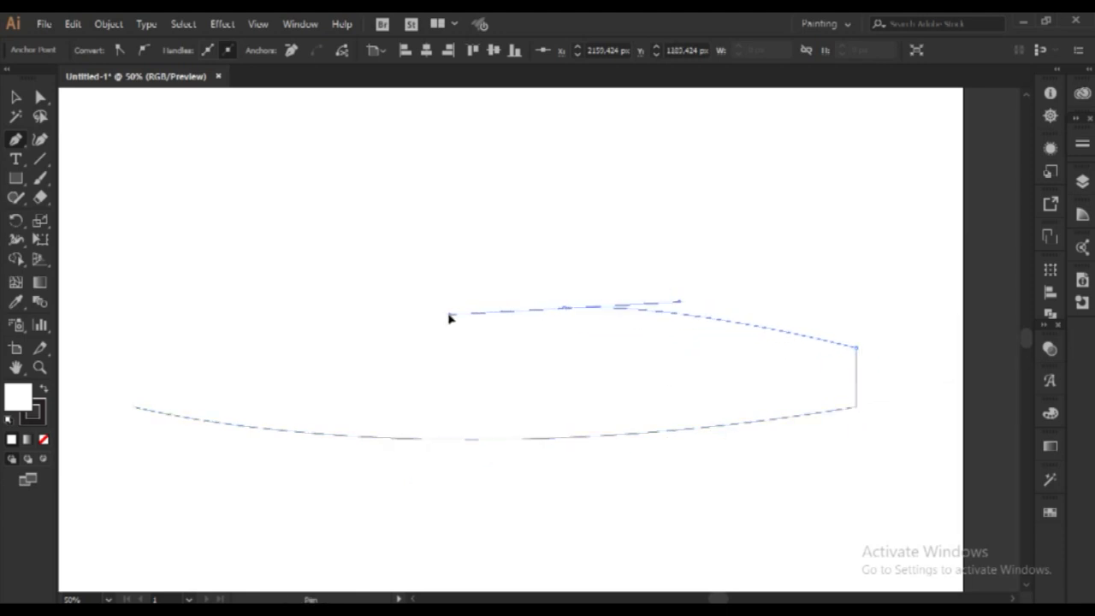
pyautogui.click(488, 236)
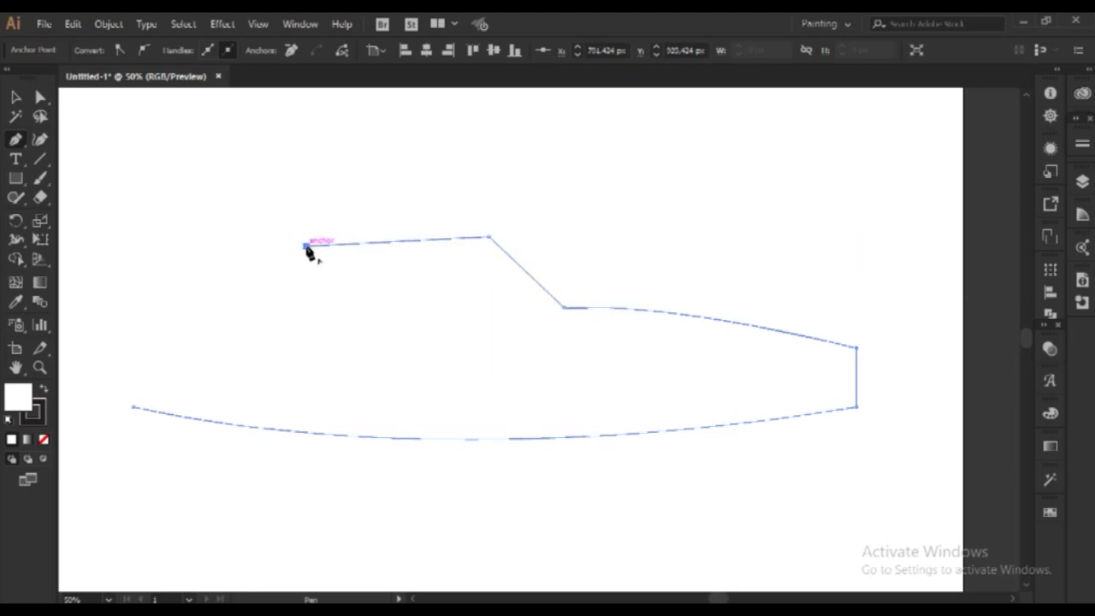
pyautogui.moveTo(198, 310); pyautogui.dragTo(215, 342)
pyautogui.click(229, 406)
pyautogui.hotkey('shift', 'c')
pyautogui.keyDown('ctrl'); pyautogui.click(299, 179); pyautogui.keyUp('ctrl')
# Step: Round the nose and roof-to-windshield corners into smooth curves
pyautogui.hscroll(1, 513, 342)
pyautogui.keyDown('ctrl'); pyautogui.click(716, 437); pyautogui.keyUp('ctrl')
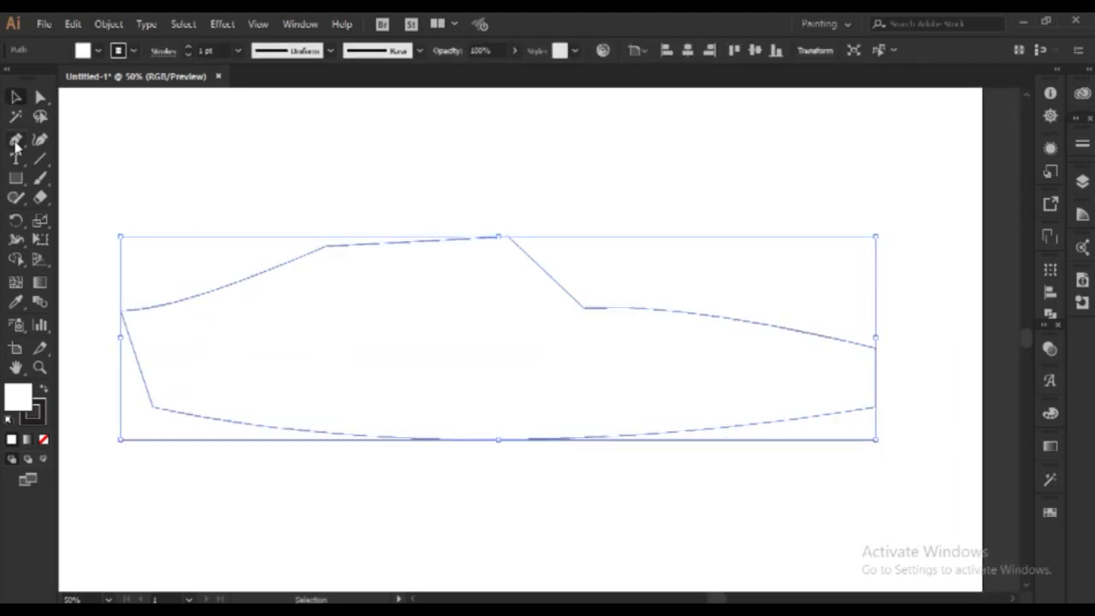
pyautogui.moveTo(874, 347); pyautogui.dragTo(850, 323)
pyautogui.moveTo(347, 248); pyautogui.dragTo(299, 255)
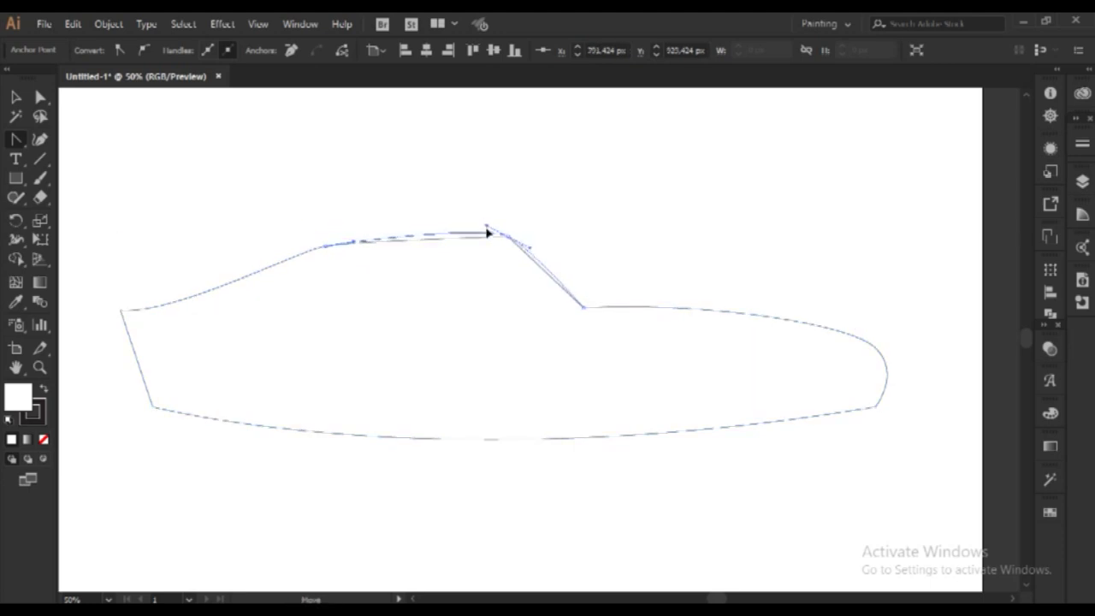
pyautogui.moveTo(160, 426); pyautogui.dragTo(168, 418)
pyautogui.press('v')
pyautogui.click(562, 317)
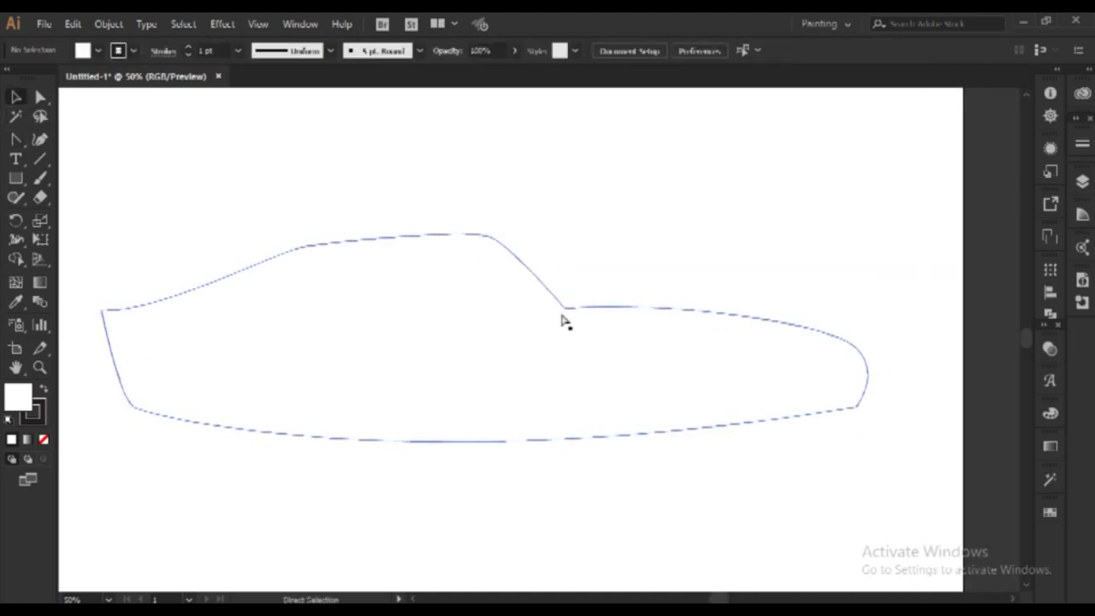
pyautogui.click(15, 139)
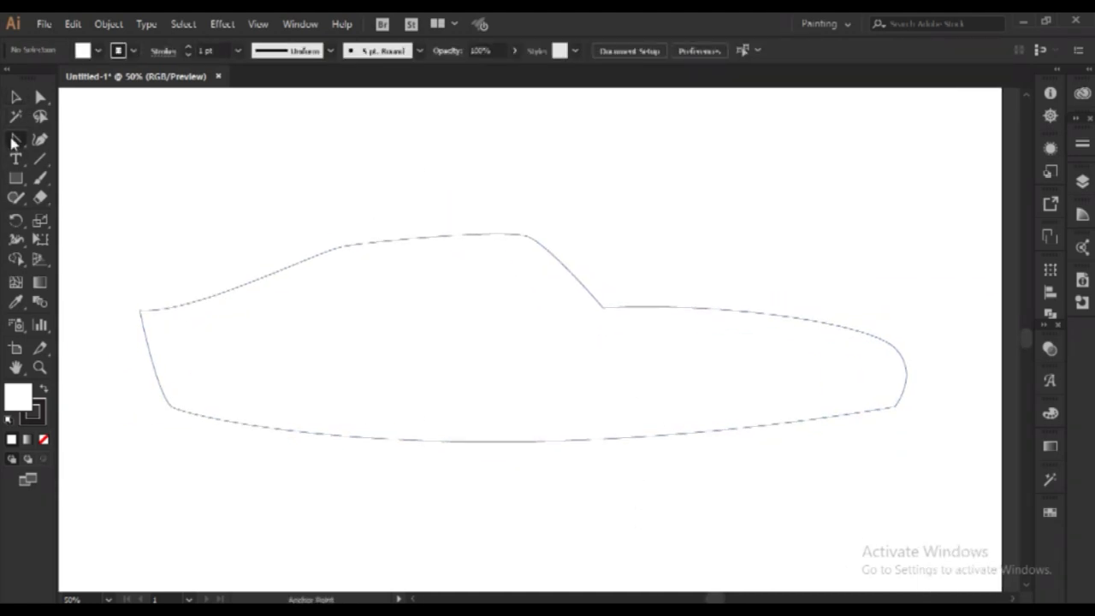
# Step: Draw the curved window shape from the windshield base and close it
pyautogui.click(582, 303)
pyautogui.moveTo(209, 285); pyautogui.dragTo(190, 277)
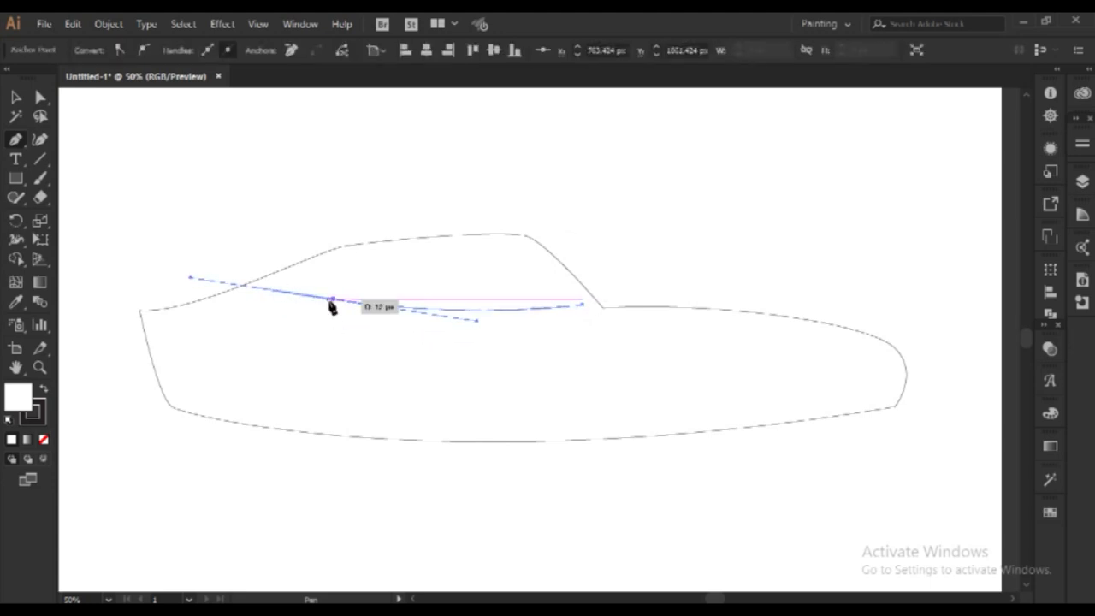
pyautogui.click(289, 301)
pyautogui.moveTo(301, 297); pyautogui.dragTo(366, 270)
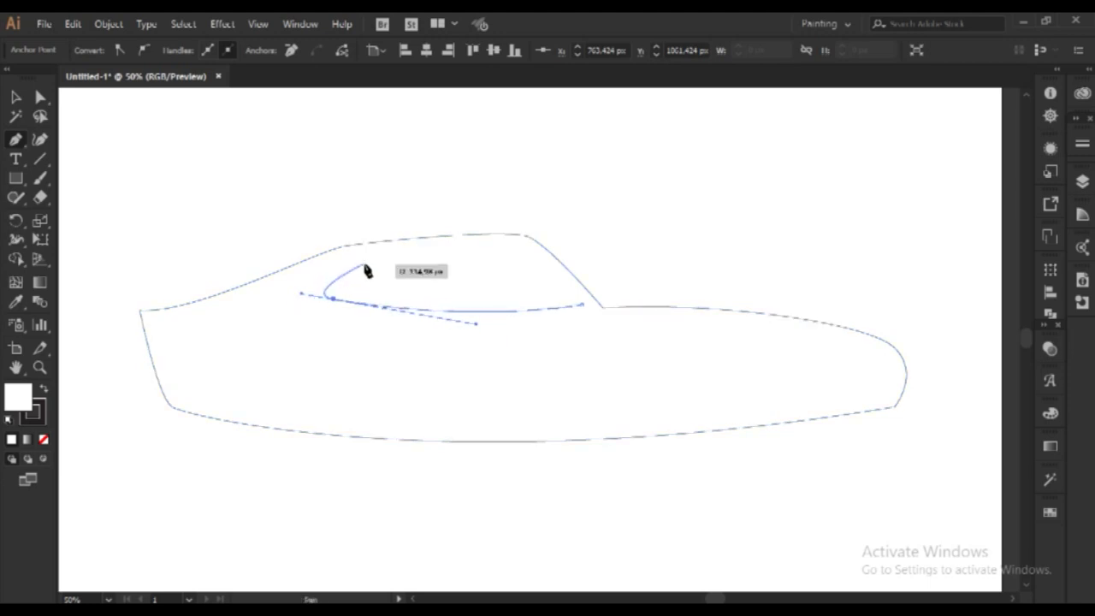
pyautogui.click(387, 248)
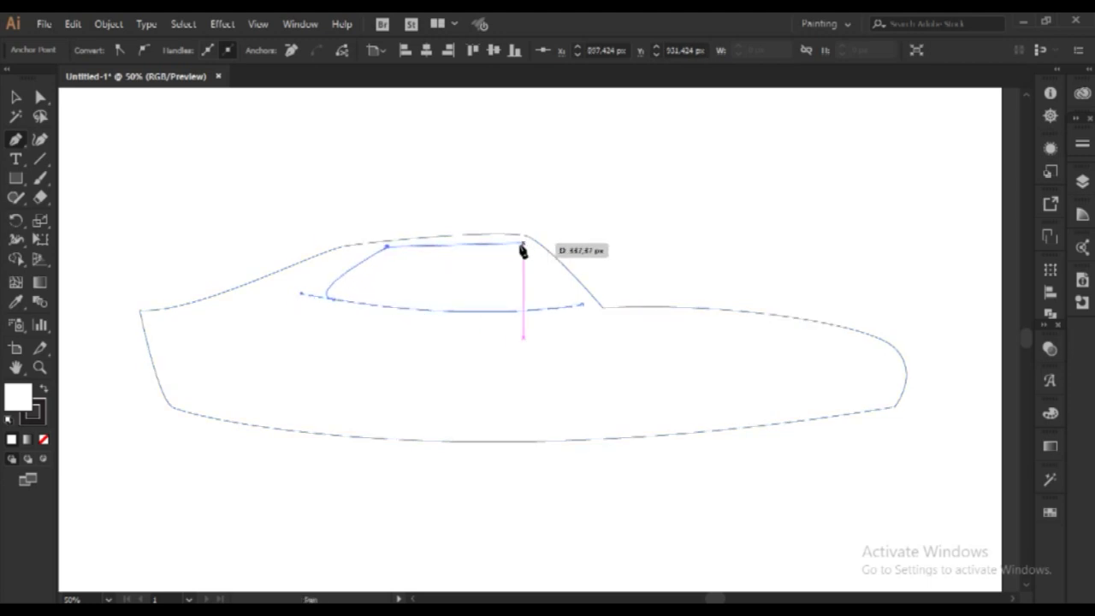
pyautogui.click(524, 239)
pyautogui.click(582, 304)
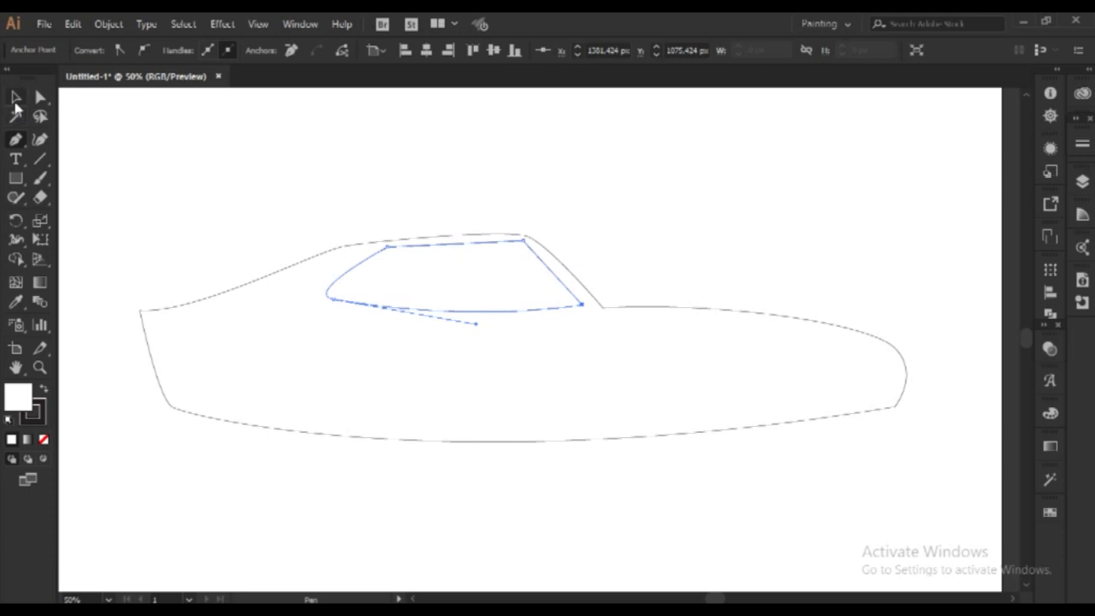
# Step: Nudge the window's lower-front anchor slightly to the right
pyautogui.click(16, 96)
pyautogui.click(654, 295)
pyautogui.scroll(-1, 654, 282)
pyautogui.click(579, 289)
pyautogui.press('a')
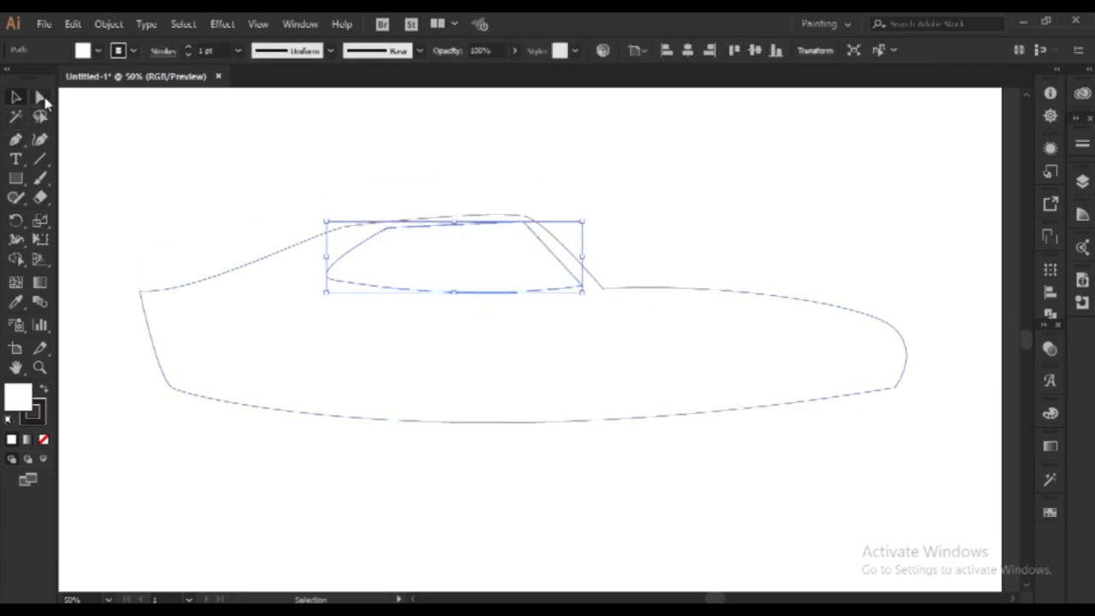
pyautogui.moveTo(582, 287); pyautogui.dragTo(591, 288)
pyautogui.click(625, 248)
pyautogui.scroll(1, 625, 245)
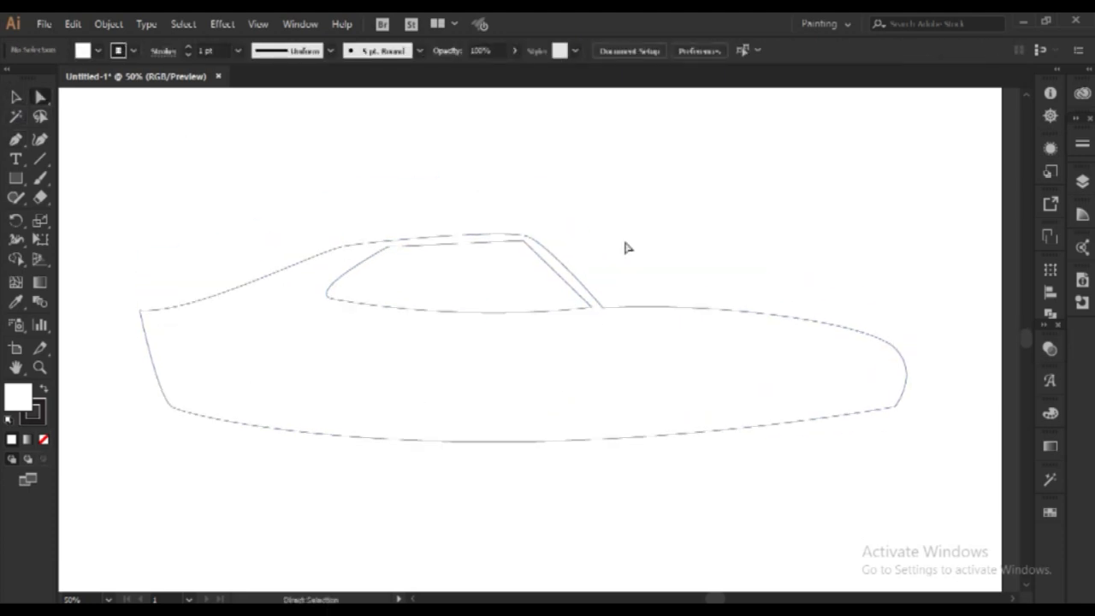
# Step: Trace a path from the rear corner along the beltline and around the nose, closing it
pyautogui.click(172, 408)
pyautogui.click(144, 314)
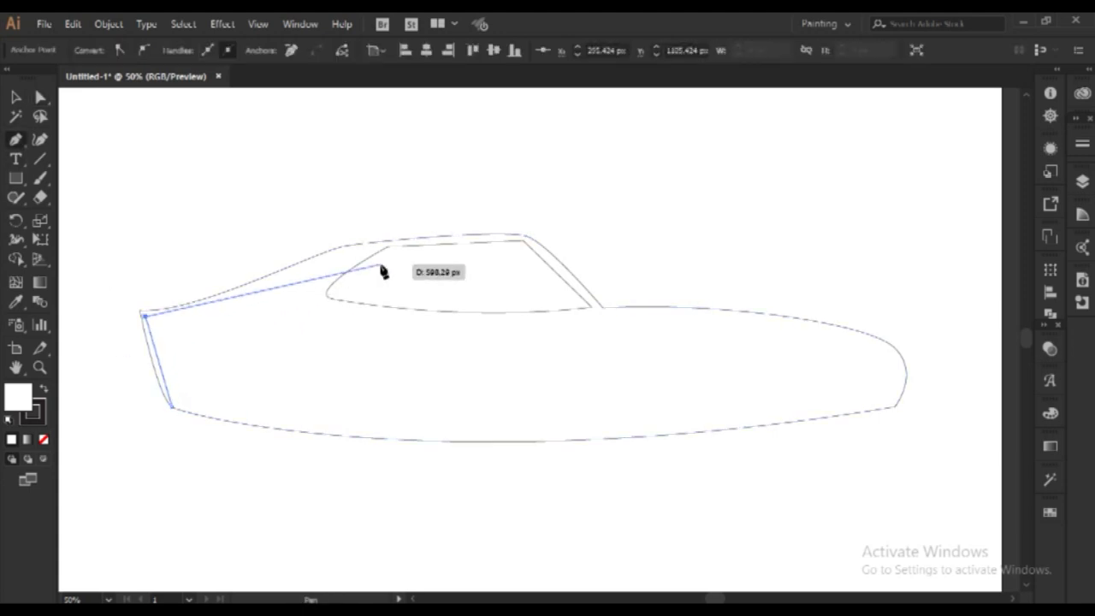
pyautogui.moveTo(418, 318); pyautogui.dragTo(524, 354)
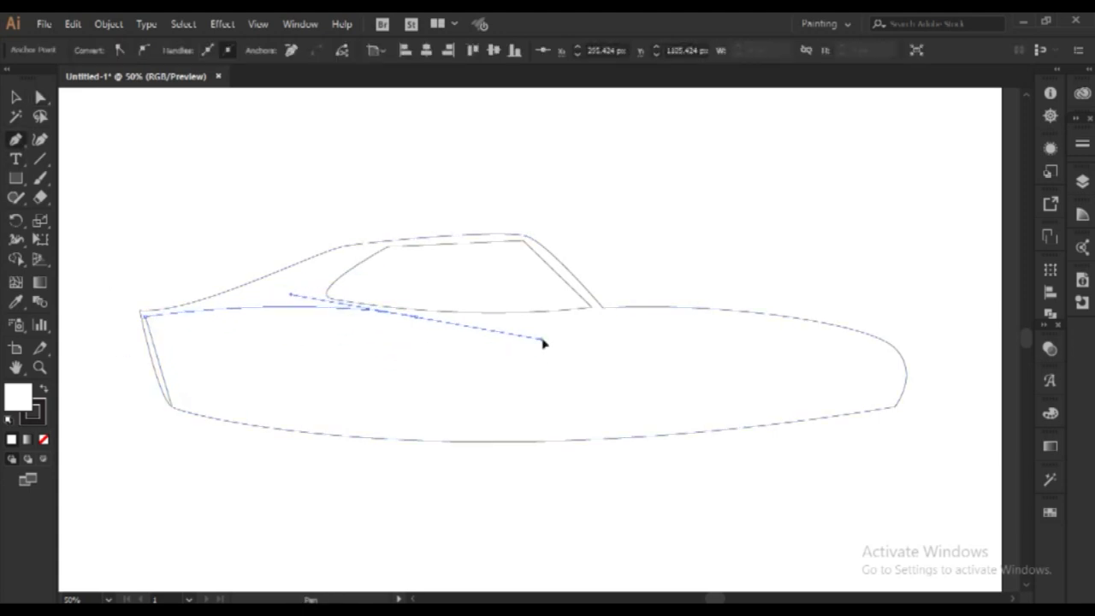
pyautogui.click(605, 310)
pyautogui.moveTo(543, 342); pyautogui.dragTo(465, 325)
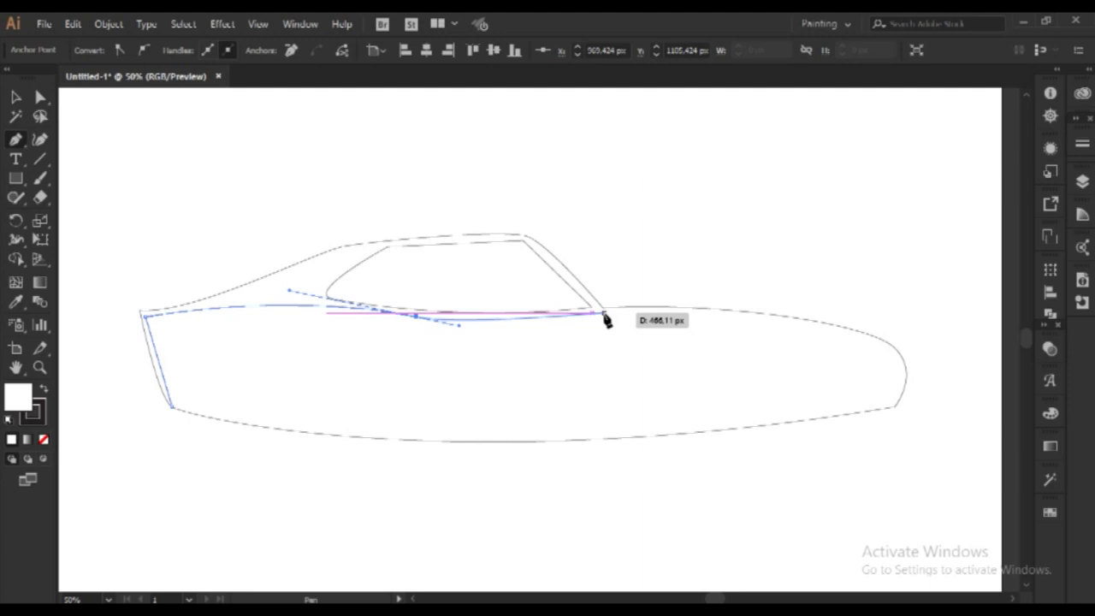
pyautogui.moveTo(460, 325); pyautogui.dragTo(444, 322)
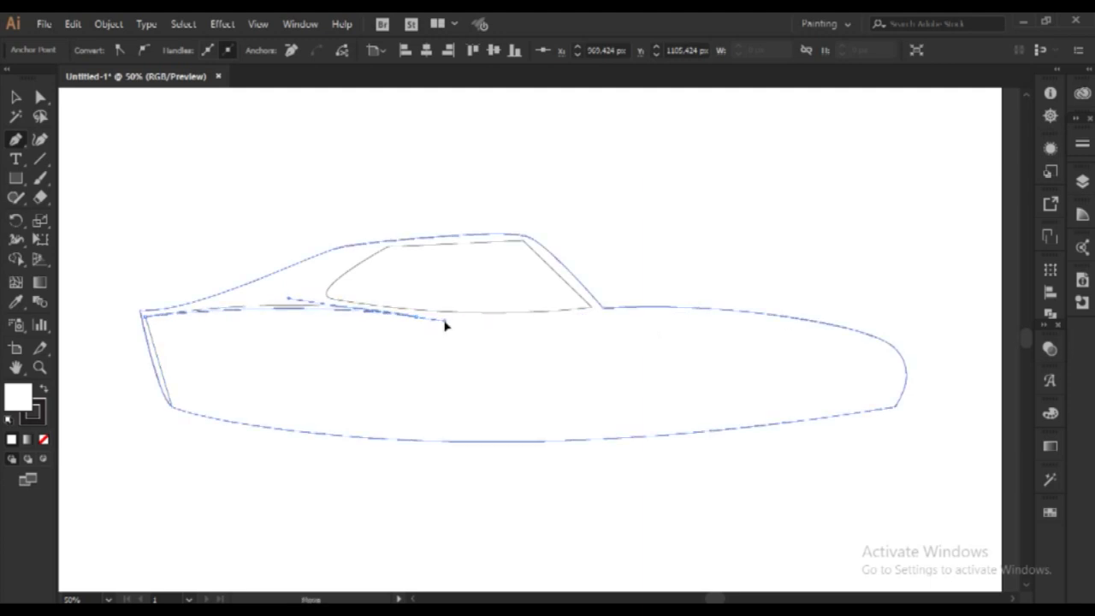
pyautogui.click(602, 313)
pyautogui.moveTo(891, 359); pyautogui.dragTo(941, 418)
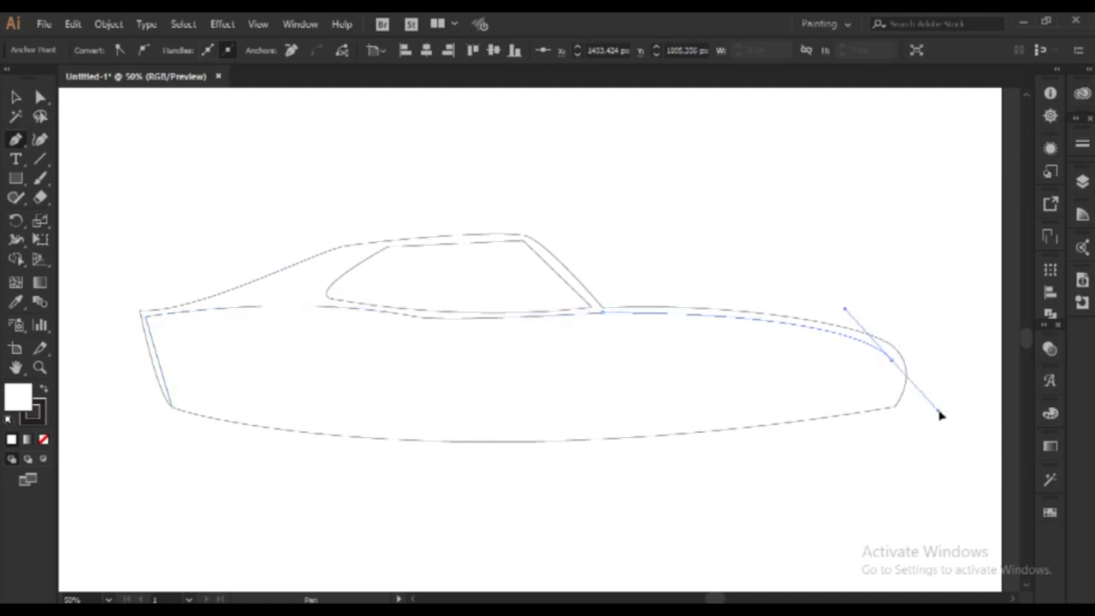
pyautogui.click(893, 411)
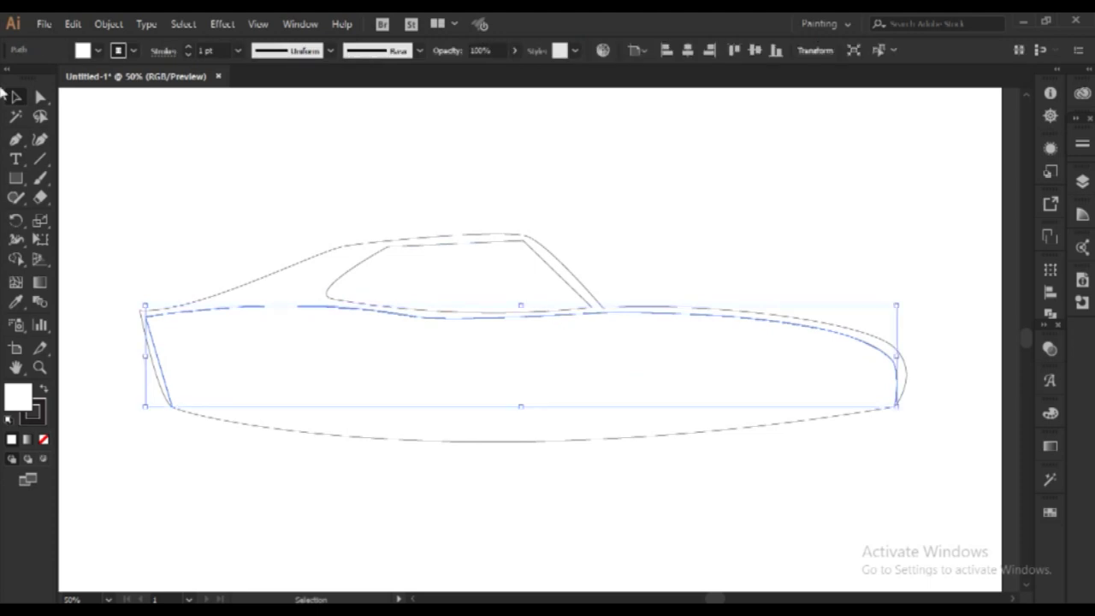
# Step: Sharpen the beltline's rear anchor by removing its long handle
pyautogui.press('a')
pyautogui.click(146, 320)
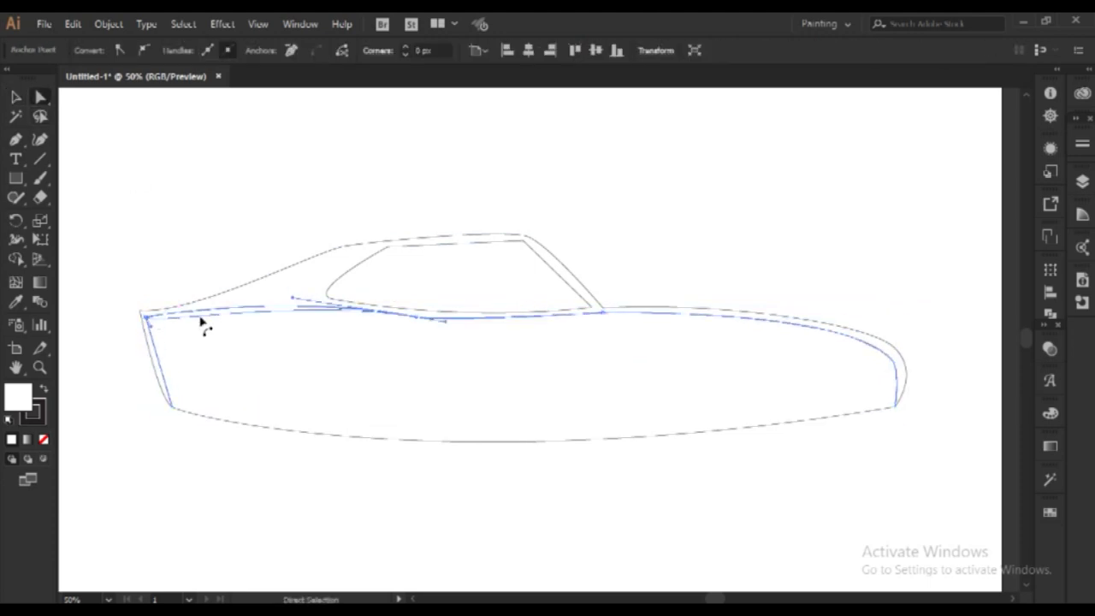
pyautogui.hotkey('shift', 'c')
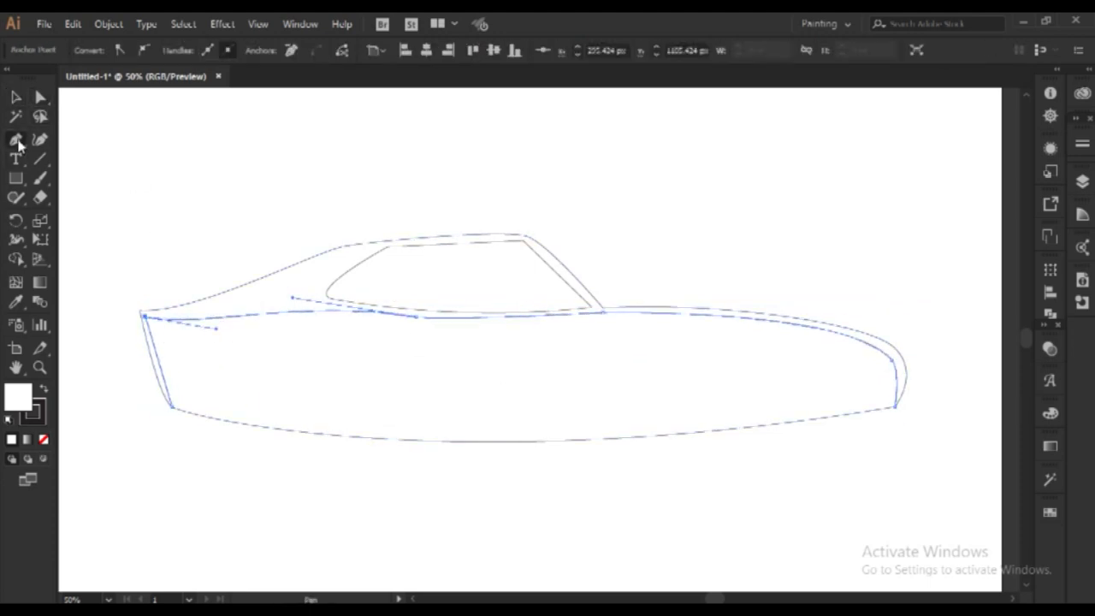
pyautogui.click(323, 303)
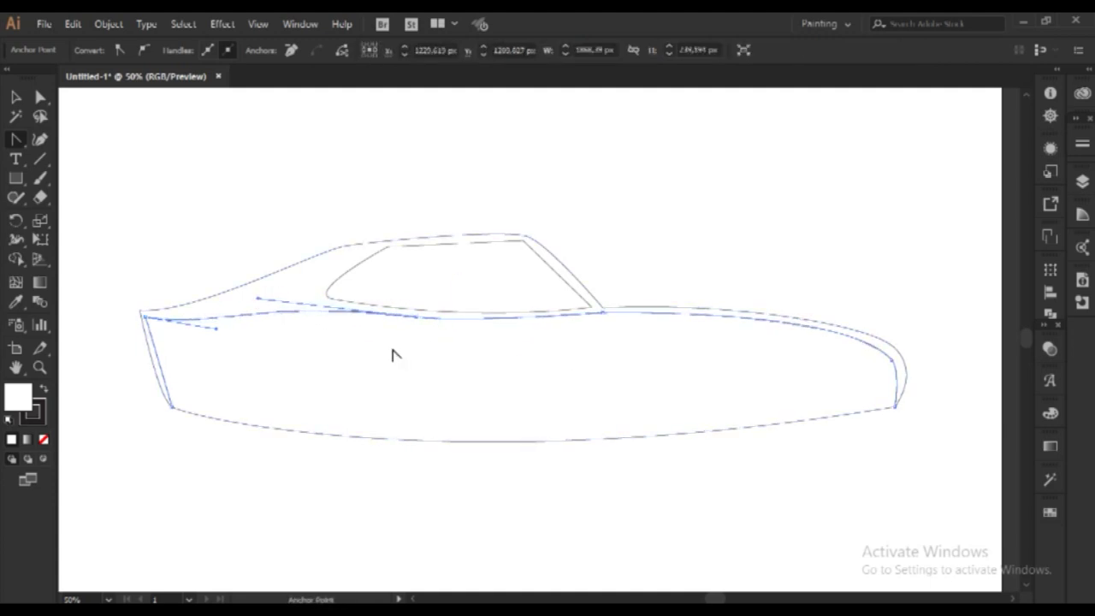
pyautogui.click(15, 97)
pyautogui.click(701, 543)
# Step: Fill the roof and outline regions with black using Shape Builder
pyautogui.click(750, 313)
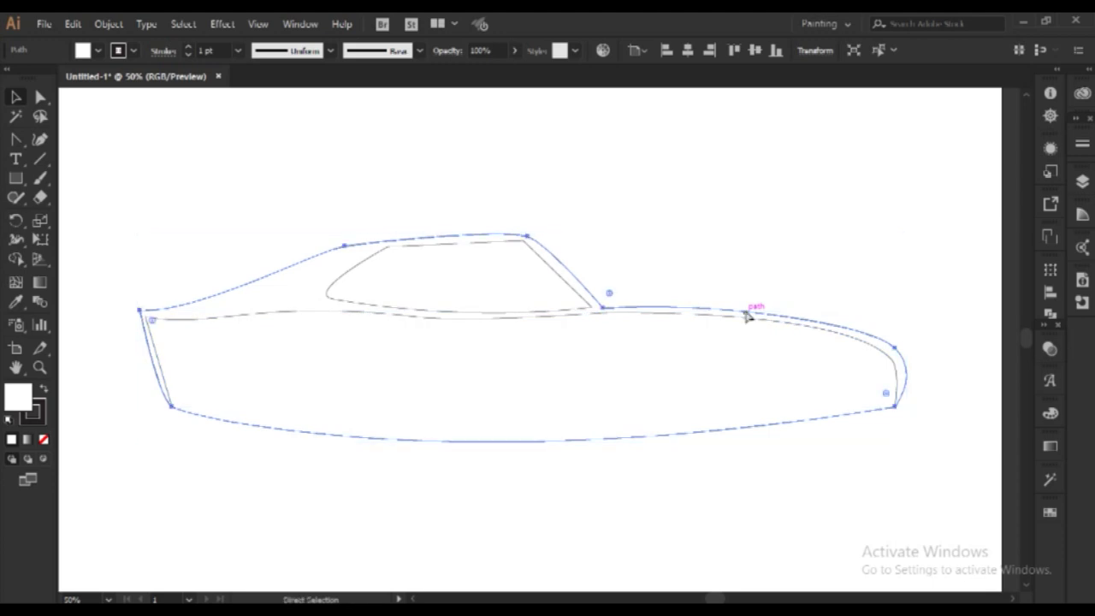
pyautogui.click(16, 259)
pyautogui.click(1051, 446)
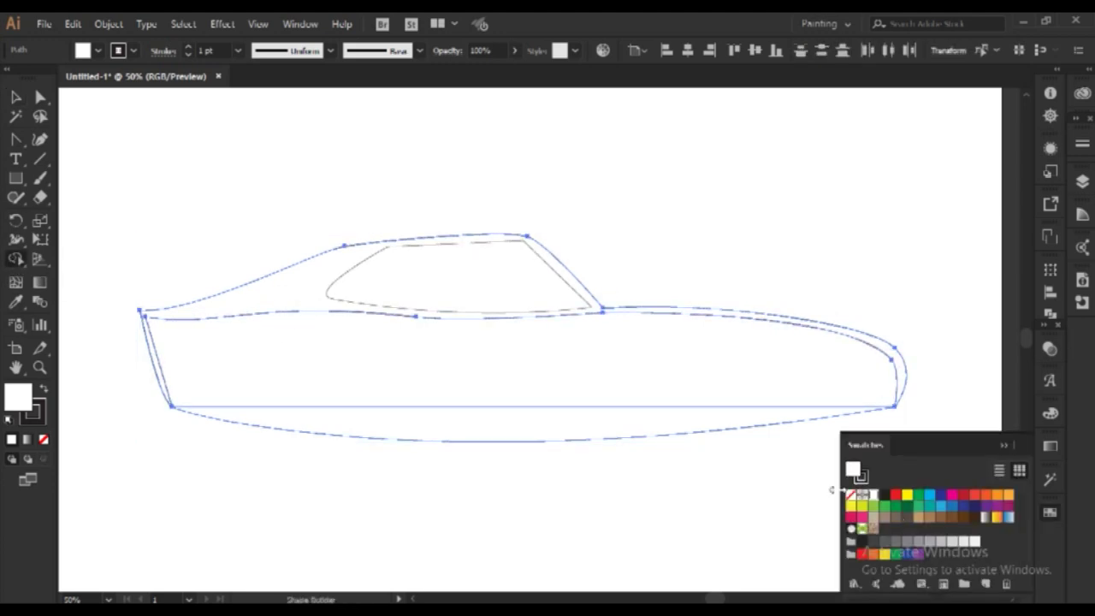
pyautogui.click(1007, 446)
pyautogui.press('v')
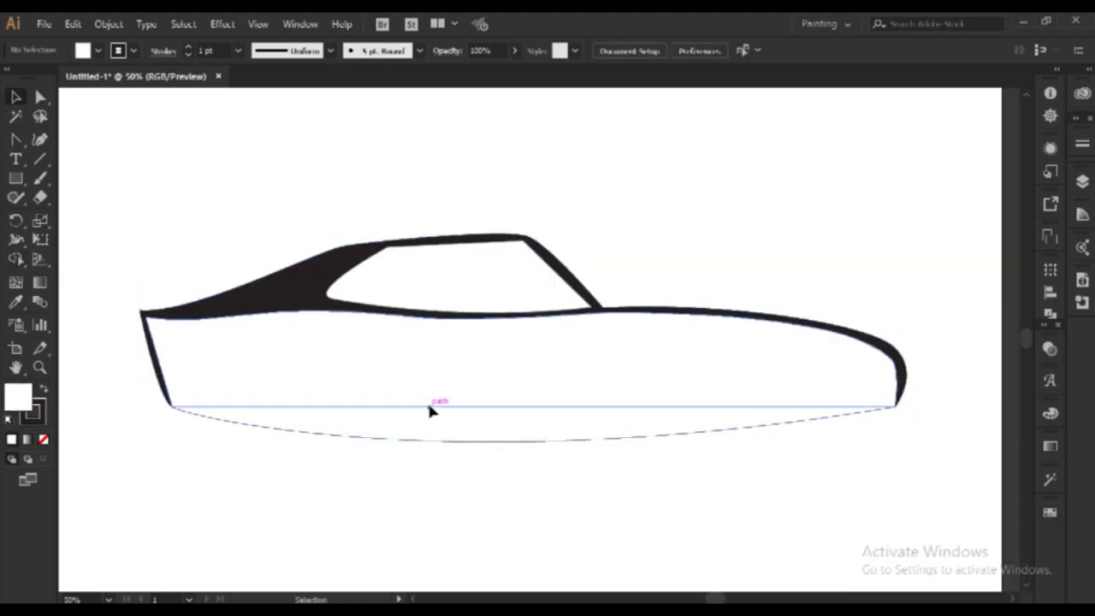
# Step: Move the lower-body path aside and delete the leftover top outline shape
pyautogui.moveTo(428, 407); pyautogui.dragTo(402, 500)
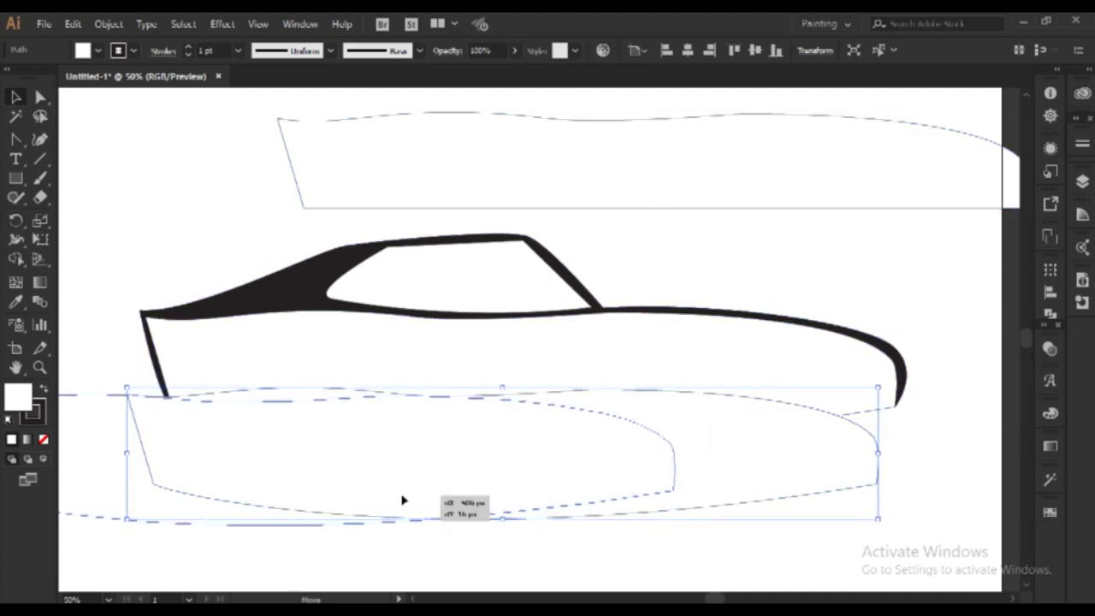
pyautogui.moveTo(712, 485); pyautogui.dragTo(513, 537)
pyautogui.click(644, 140)
pyautogui.press('Delete')
pyautogui.scroll(3, 753, 248)
# Step: Swap the side window's fill and stroke colours
pyautogui.click(366, 282)
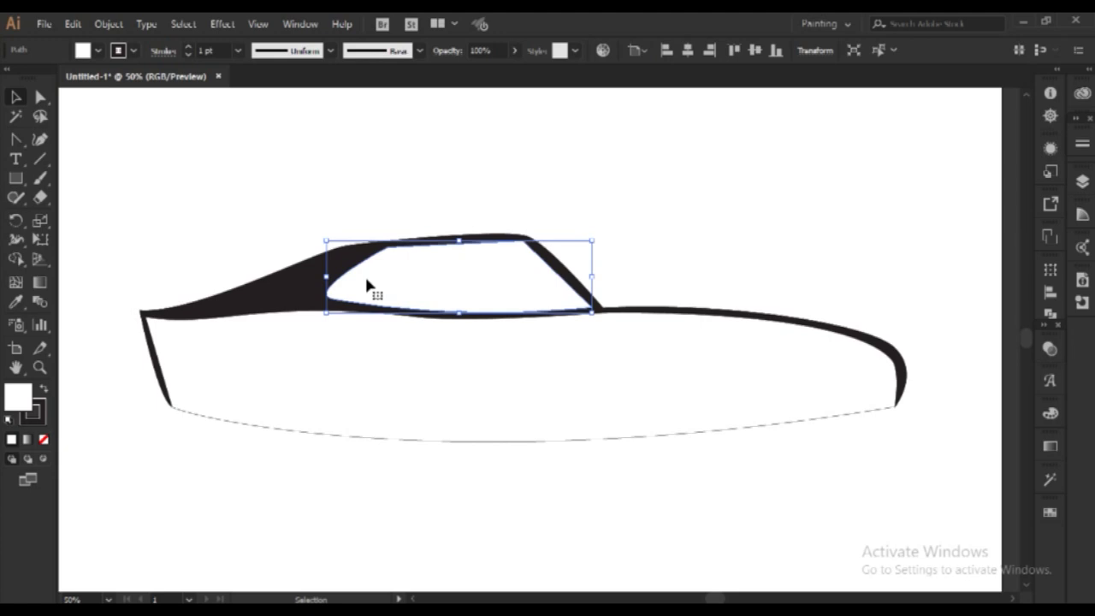
pyautogui.click(43, 391)
pyautogui.scroll(5, 218, 50)
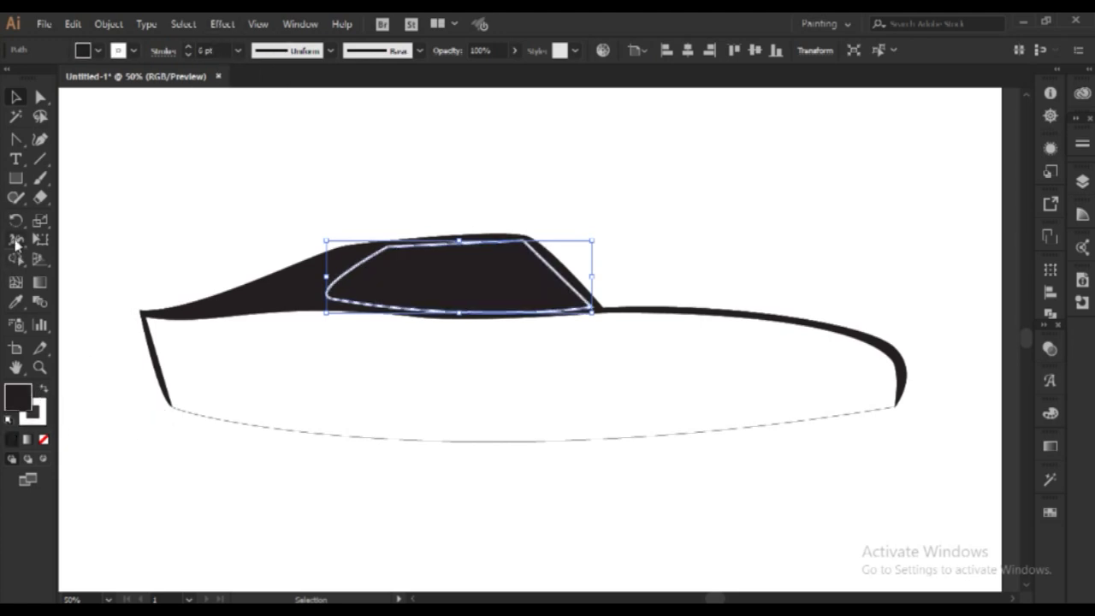
# Step: Taper the window outline to a hairline at its front corner with the Width Tool
pyautogui.moveTo(15, 244); pyautogui.dragTo(98, 240)
pyautogui.moveTo(338, 301); pyautogui.dragTo(342, 318)
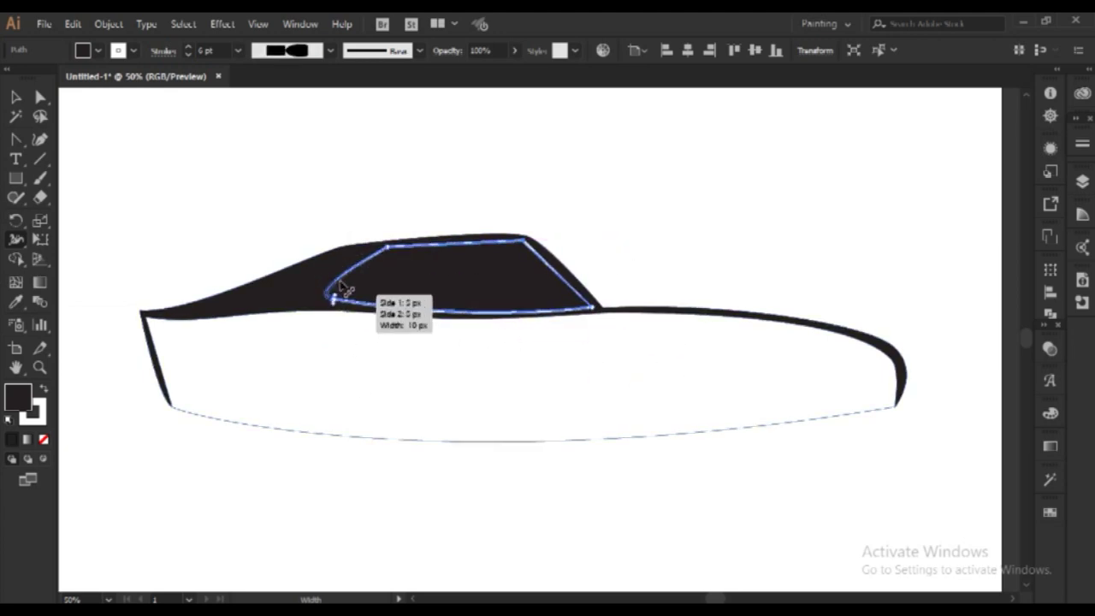
pyautogui.click(172, 122)
pyautogui.moveTo(445, 291); pyautogui.dragTo(472, 288)
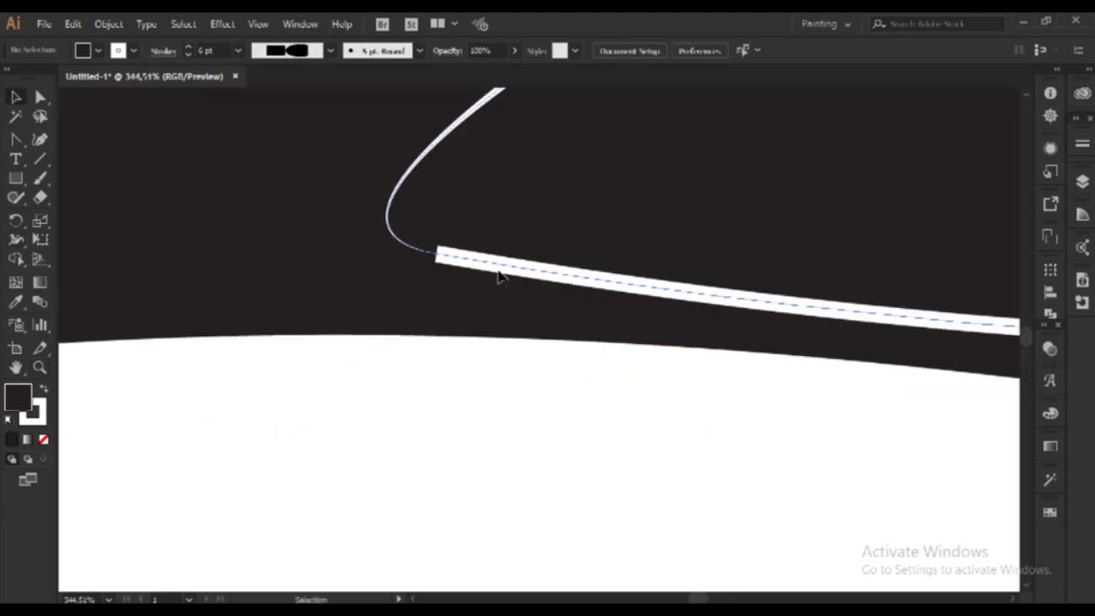
pyautogui.click(501, 276)
pyautogui.hotkey('shift', 'w')
pyautogui.moveTo(436, 255)
pyautogui.mouseDown()
pyautogui.moveTo(449, 230)
pyautogui.moveTo(443, 251)
pyautogui.mouseUp()
pyautogui.press('v')
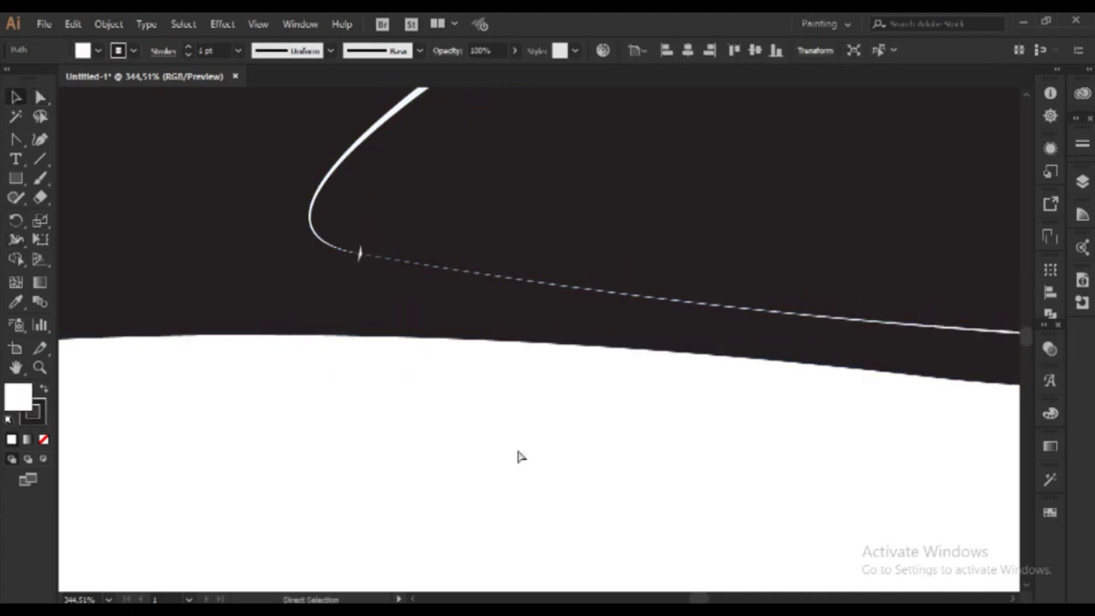
pyautogui.hotkey('ctrl', '0')
pyautogui.hotkey('ctrl', '+')
pyautogui.hotkey('ctrl', '+')
# Step: Adjust the window's top-rear anchor handles and make that corner sharp
pyautogui.click(569, 261)
pyautogui.moveTo(479, 191); pyautogui.dragTo(594, 343)
pyautogui.press('a')
pyautogui.click(590, 274)
pyautogui.moveTo(590, 274); pyautogui.dragTo(605, 284)
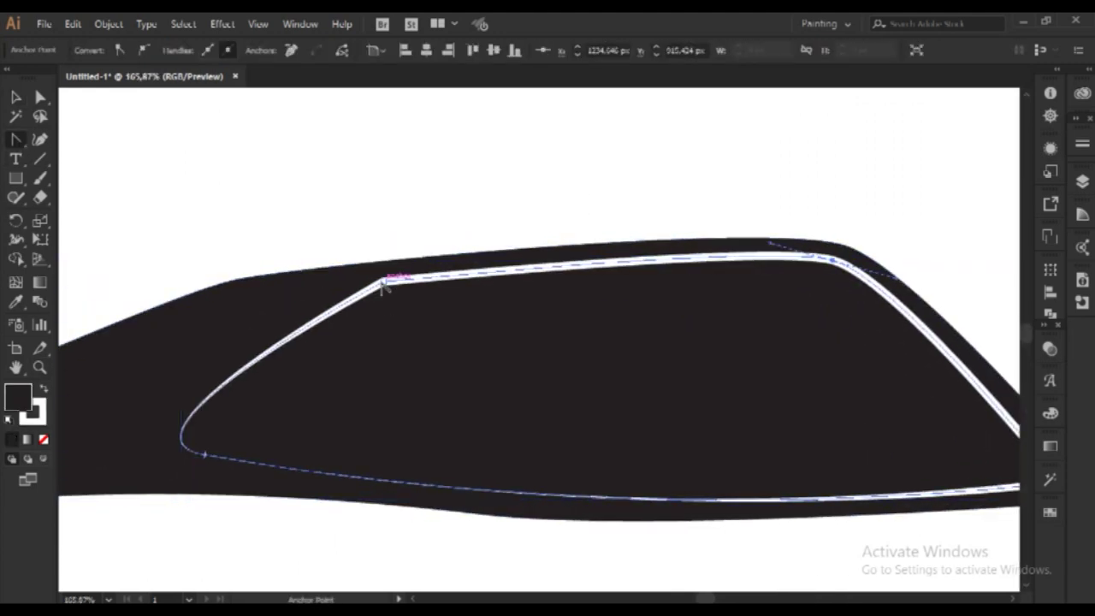
pyautogui.hotkey('ctrl', '0')
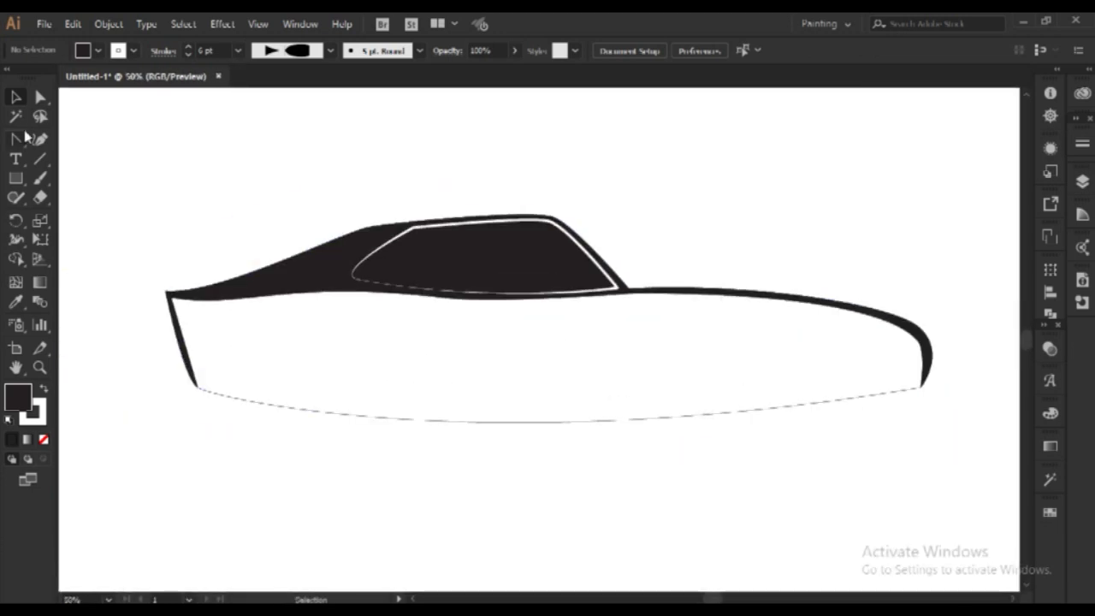
pyautogui.click(533, 220)
# Step: Draw a vertical divider line at the window's rear, then undo it
pyautogui.click(16, 138)
pyautogui.click(77, 144)
pyautogui.click(551, 299)
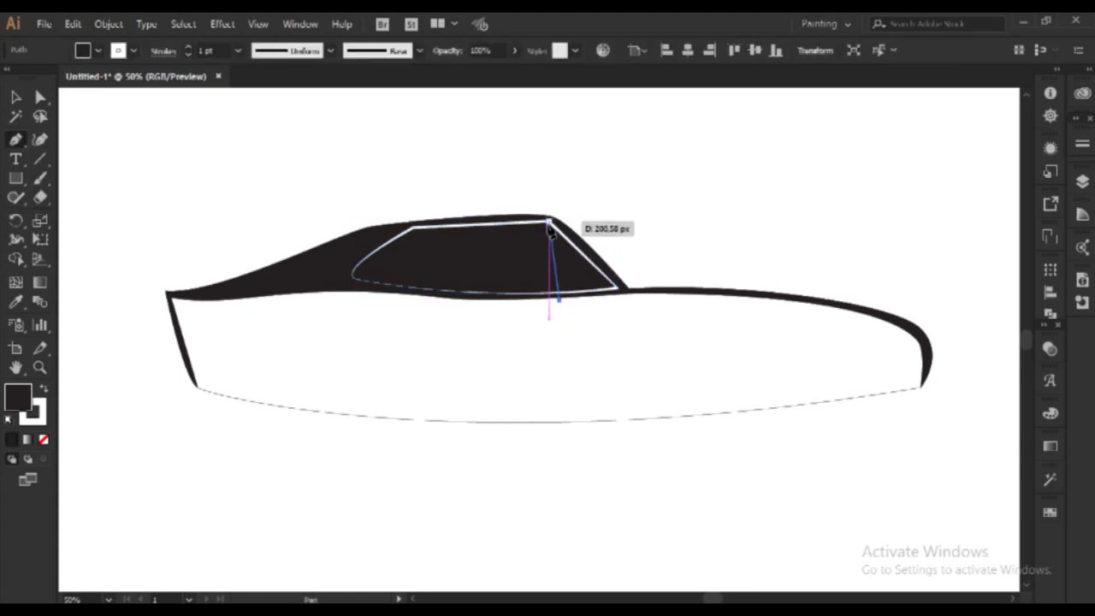
pyautogui.click(551, 195)
pyautogui.press('v')
pyautogui.click(672, 243)
pyautogui.click(555, 274)
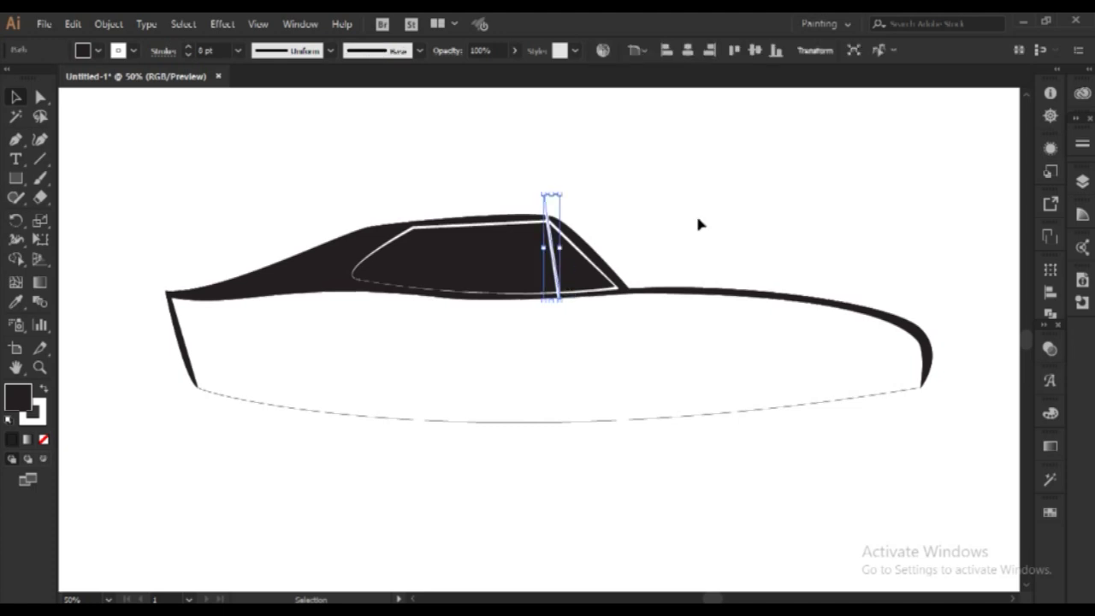
pyautogui.click(609, 257)
pyautogui.hotkey('ctrl', 'z')
# Step: Draw a closed triangle across the window's rear corner
pyautogui.hotkey('ctrl', '+')
pyautogui.hotkey('ctrl', '+')
pyautogui.hotkey('ctrl', '+')
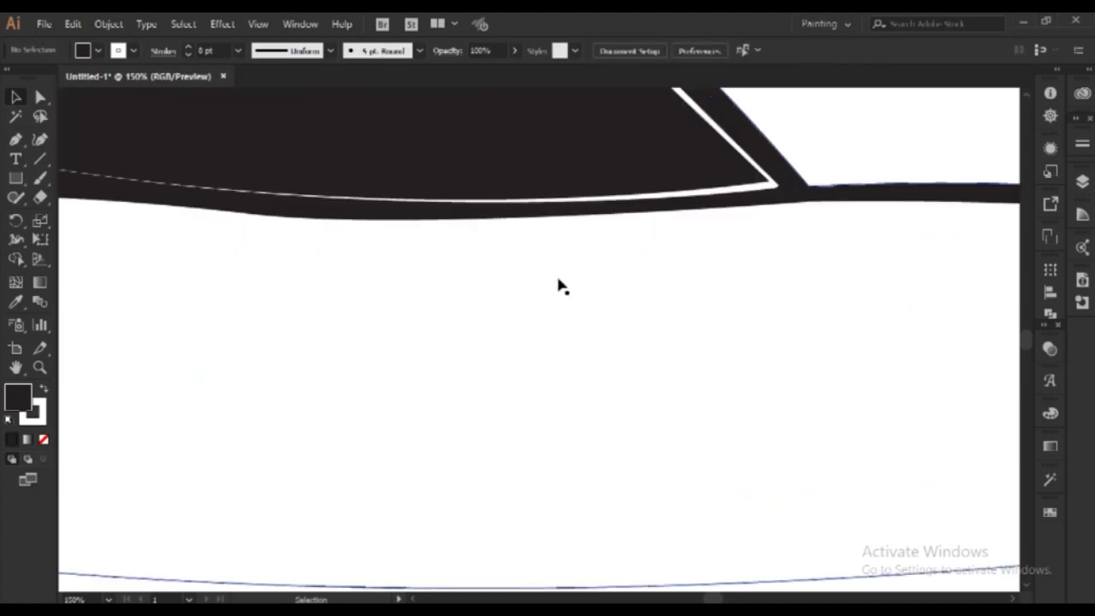
pyautogui.press('p')
pyautogui.scroll(3, 684, 334)
pyautogui.click(567, 150)
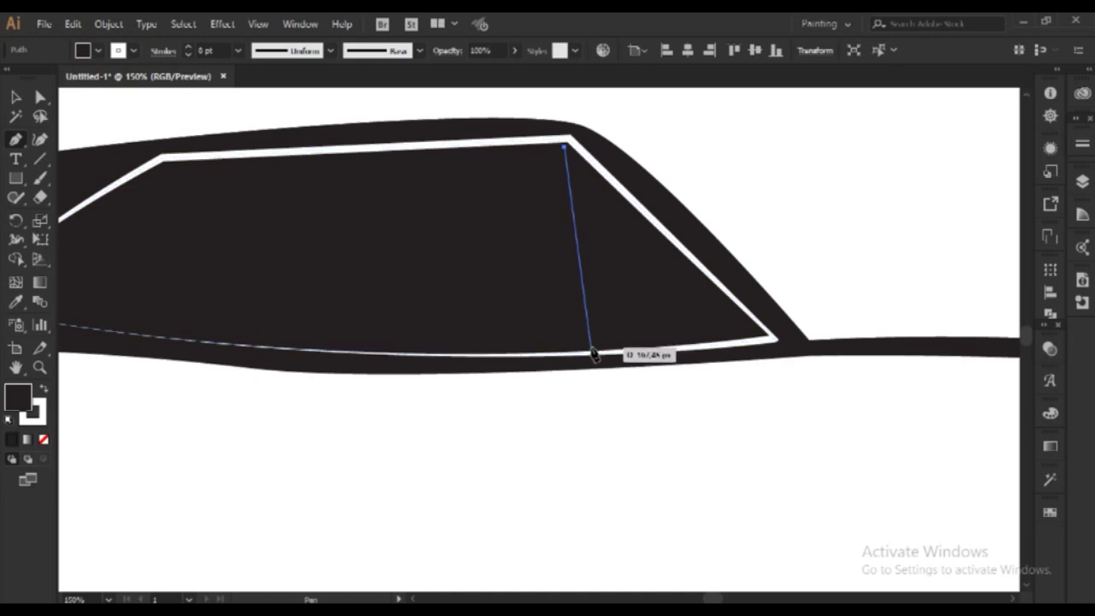
pyautogui.click(592, 348)
pyautogui.click(764, 335)
pyautogui.click(566, 151)
pyautogui.press('v')
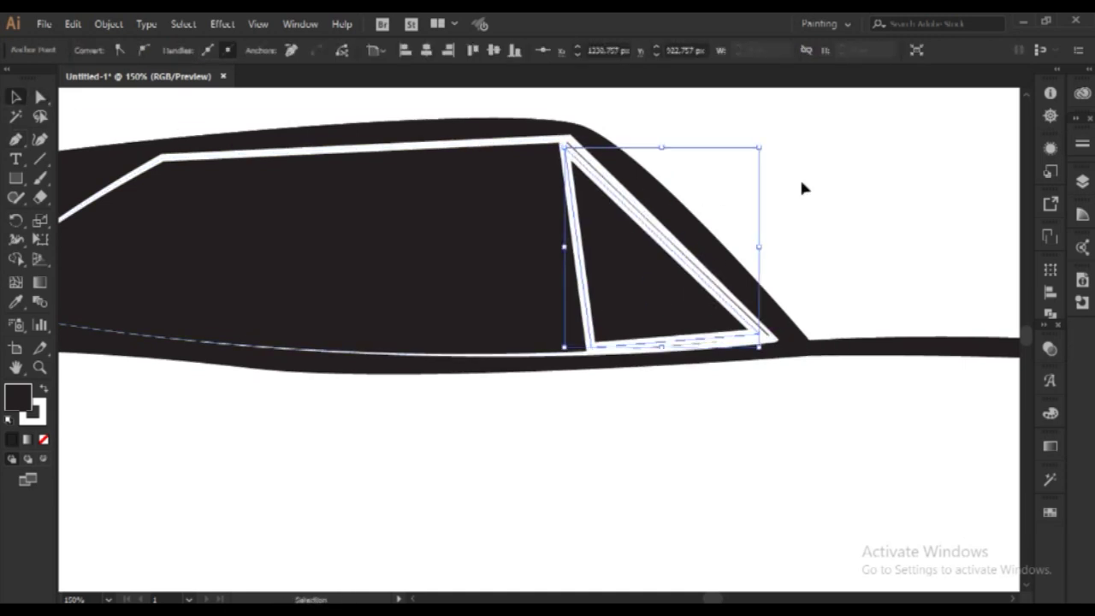
pyautogui.click(800, 181)
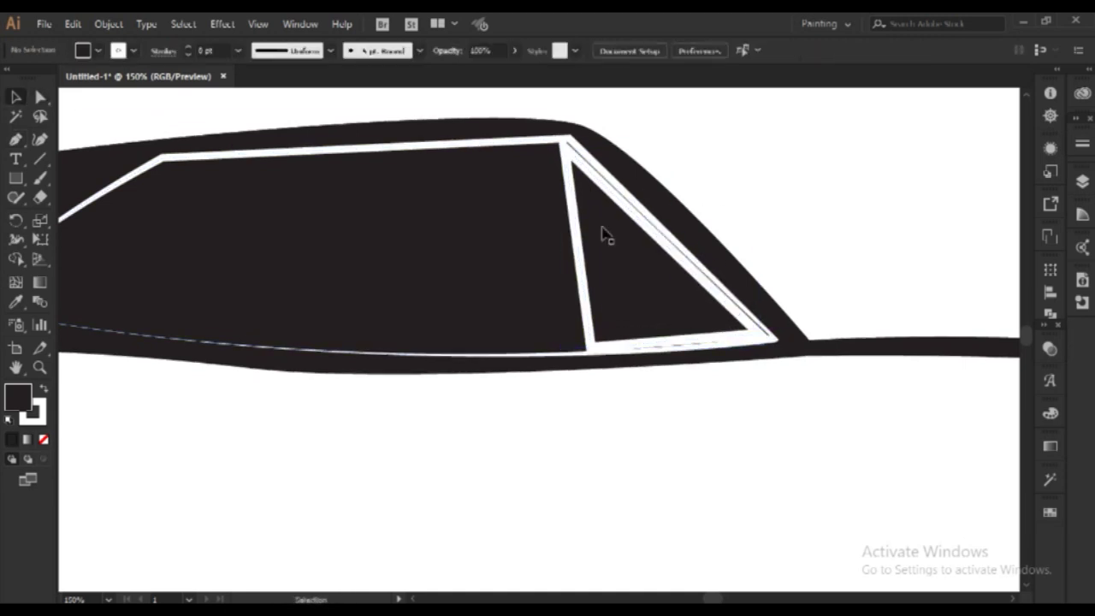
# Step: Shrink the triangle slightly and expand its fill and stroke via Object > Expand
pyautogui.click(691, 274)
pyautogui.moveTo(756, 345); pyautogui.dragTo(750, 341)
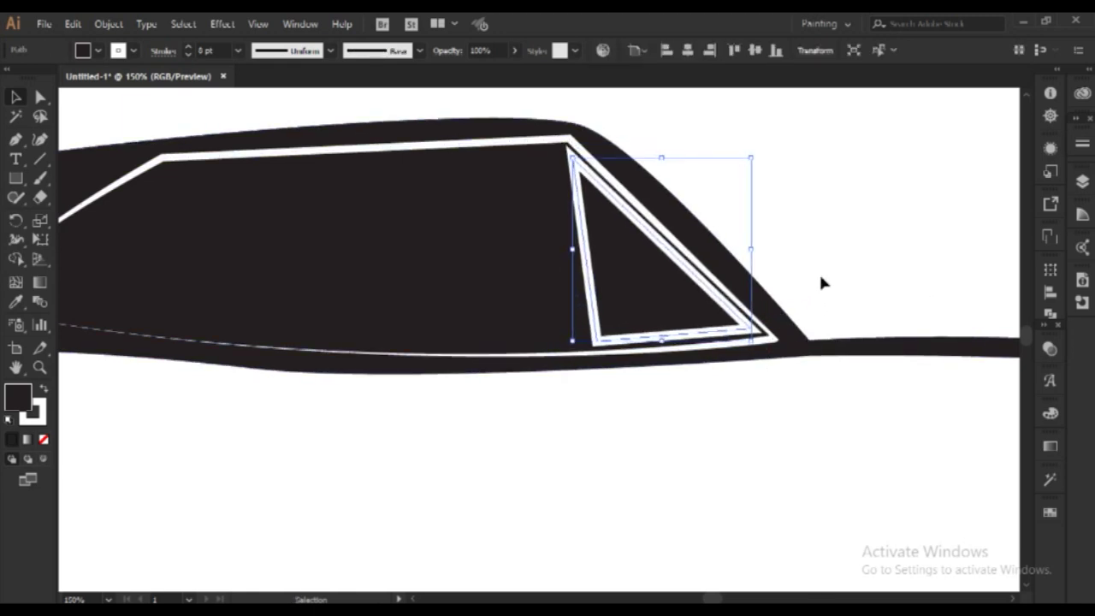
pyautogui.click(109, 24)
pyautogui.click(176, 182)
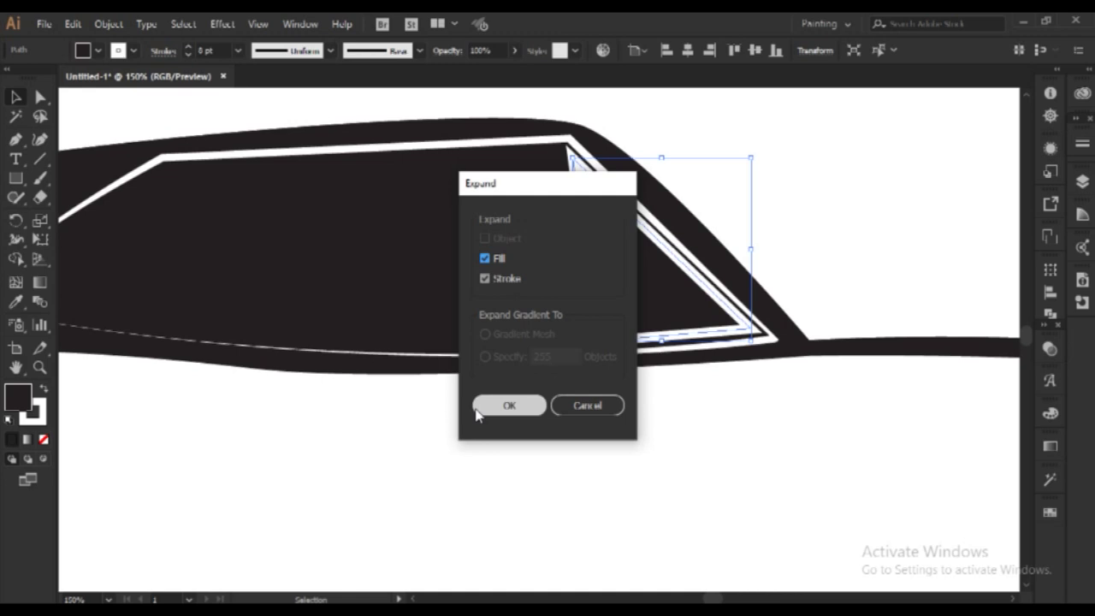
pyautogui.click(505, 403)
# Step: Ungroup the expanded triangle and move its white outline down slightly
pyautogui.rightClick(778, 261)
pyautogui.click(813, 382)
pyautogui.click(749, 330)
pyautogui.moveTo(750, 330); pyautogui.dragTo(748, 335)
pyautogui.click(749, 346)
pyautogui.click(815, 279)
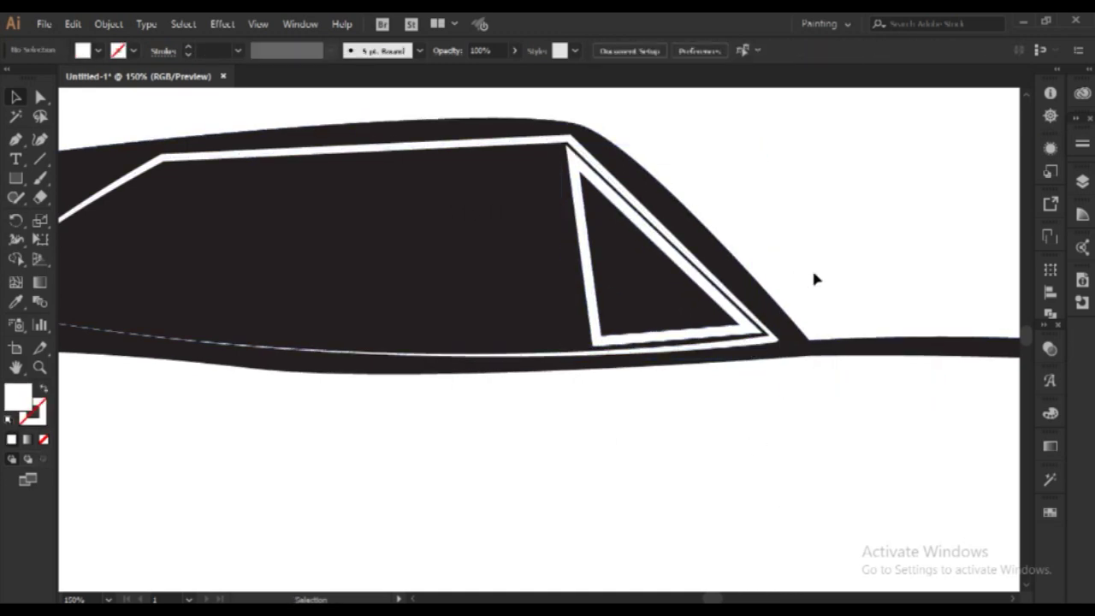
# Step: Draw a curved white highlight inside the quarter window
pyautogui.click(15, 138)
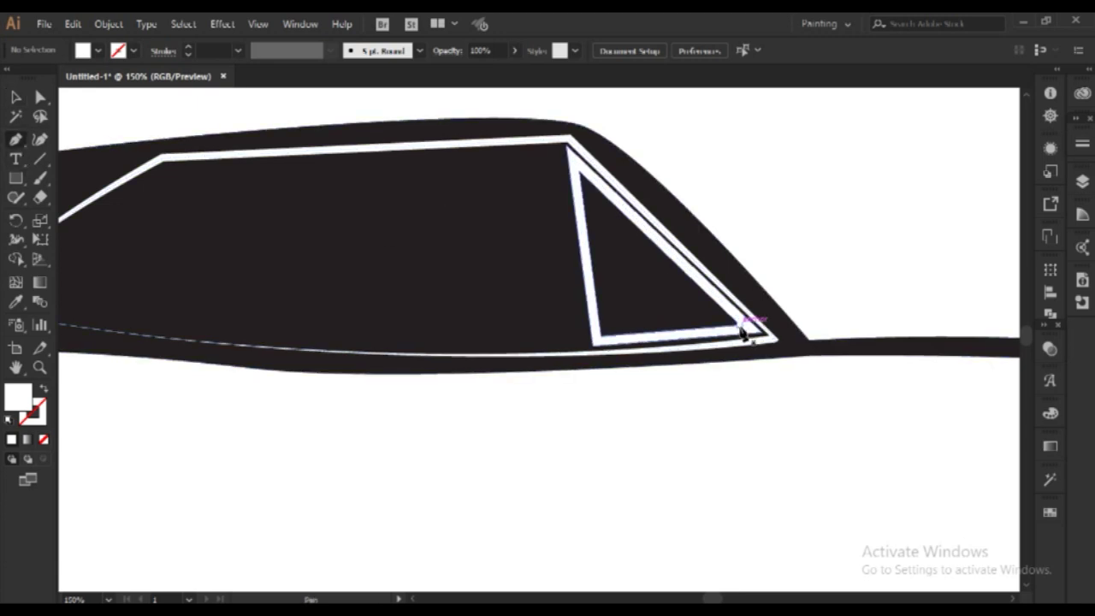
pyautogui.click(593, 195)
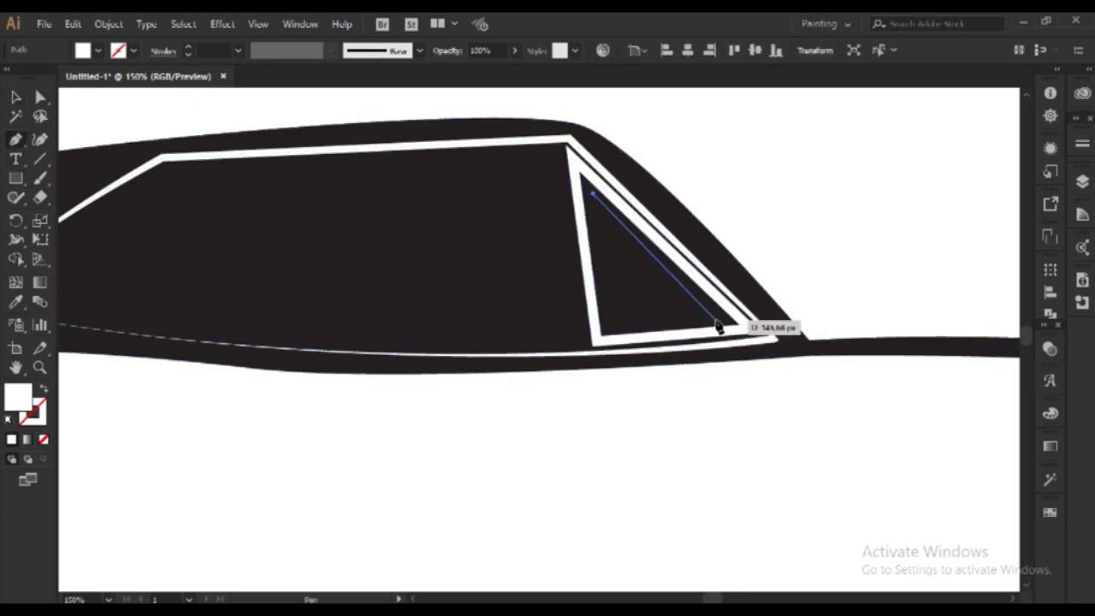
pyautogui.click(594, 193)
pyautogui.press('ctrl')
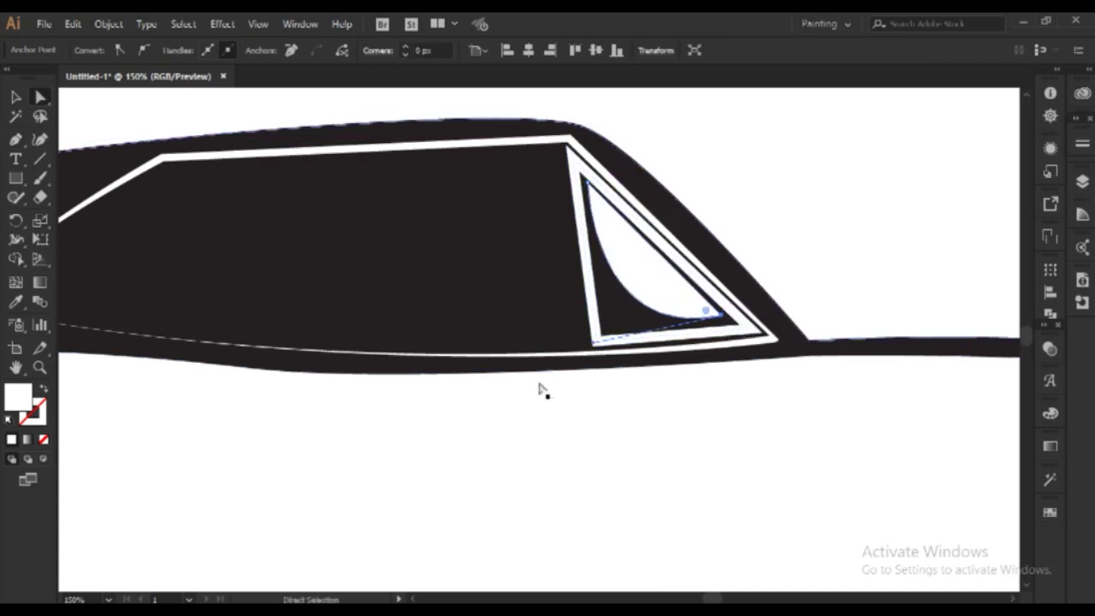
pyautogui.press('v')
pyautogui.click(633, 312)
pyautogui.click(809, 233)
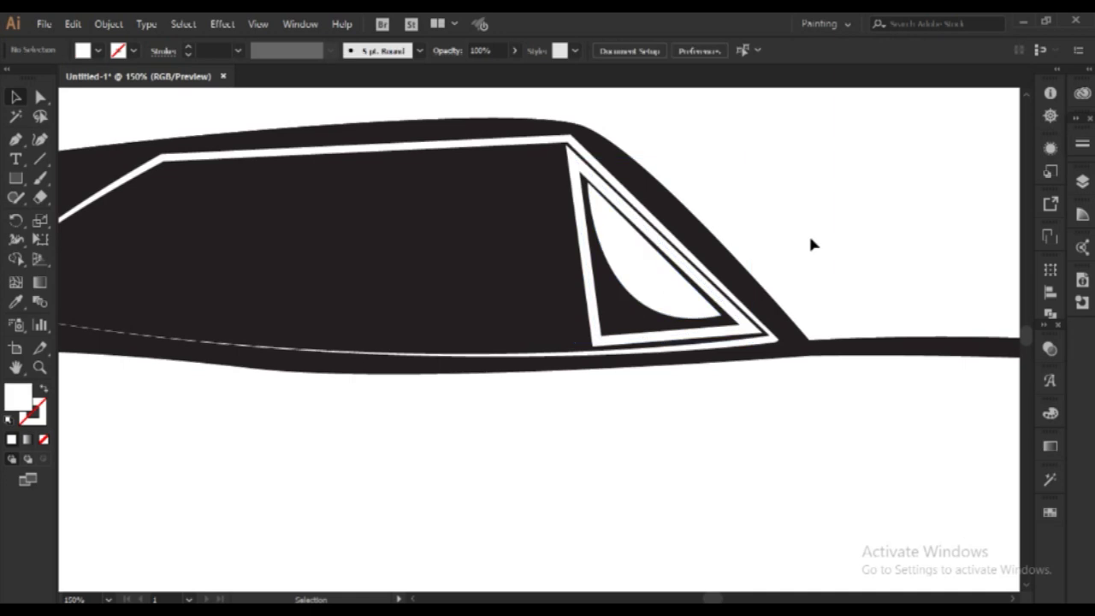
pyautogui.hscroll(-5, 809, 233)
# Step: Draw a four-corner trapezoid highlight across the main window
pyautogui.click(769, 351)
pyautogui.click(685, 250)
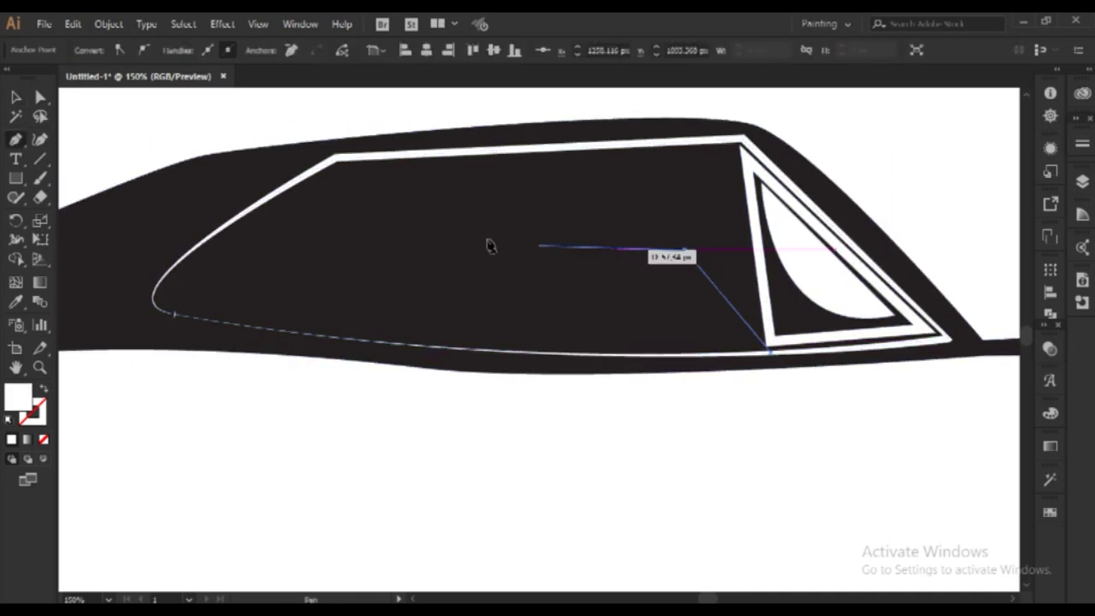
pyautogui.click(419, 251)
pyautogui.click(318, 318)
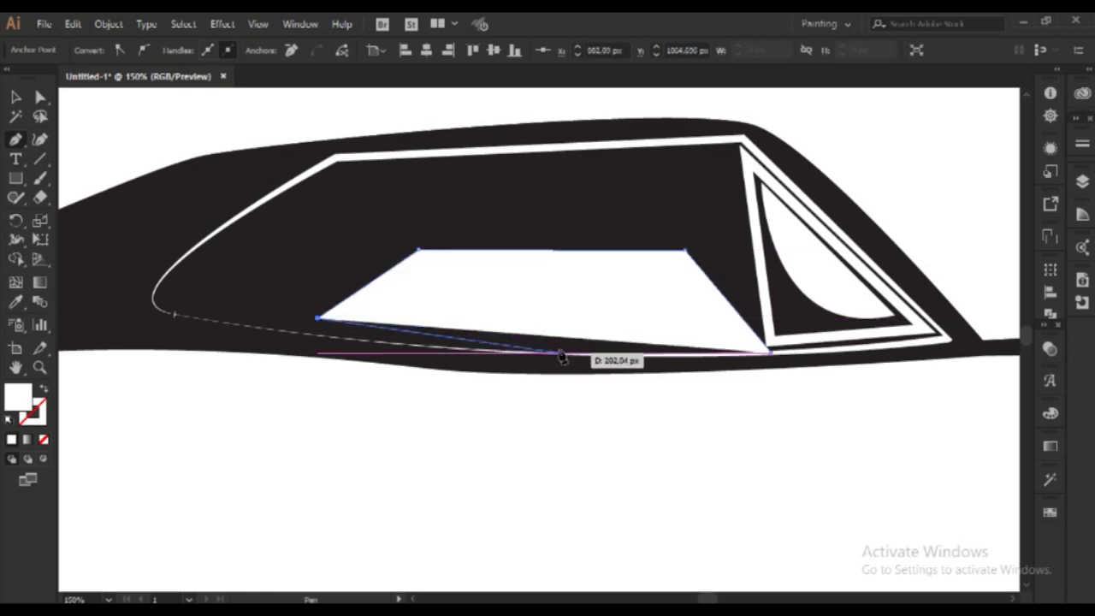
pyautogui.click(770, 353)
pyautogui.hscroll(2, 736, 368)
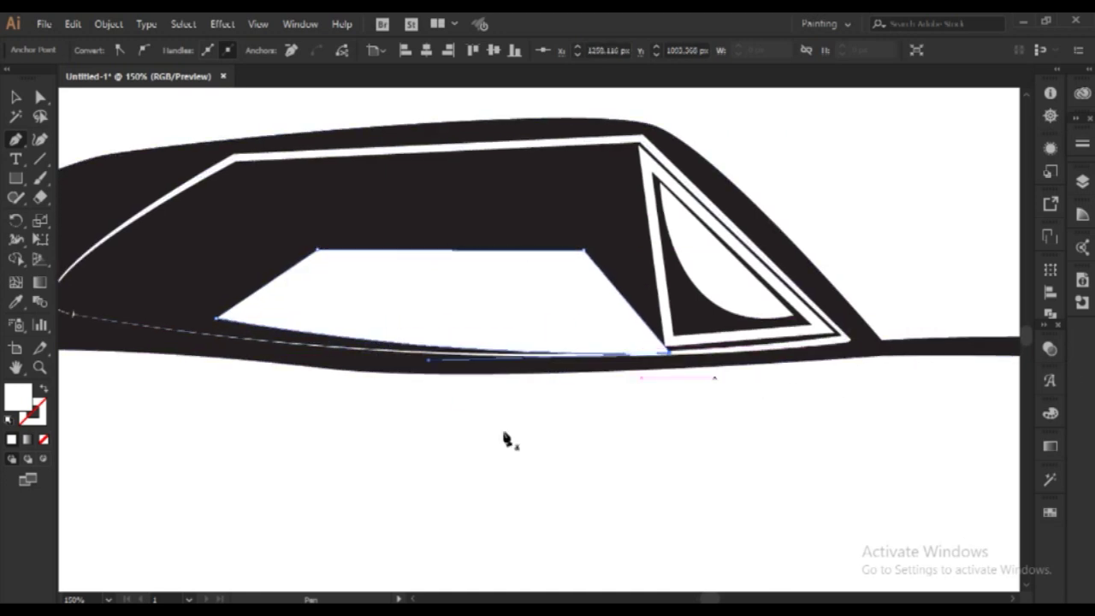
pyautogui.click(337, 366)
pyautogui.press('v')
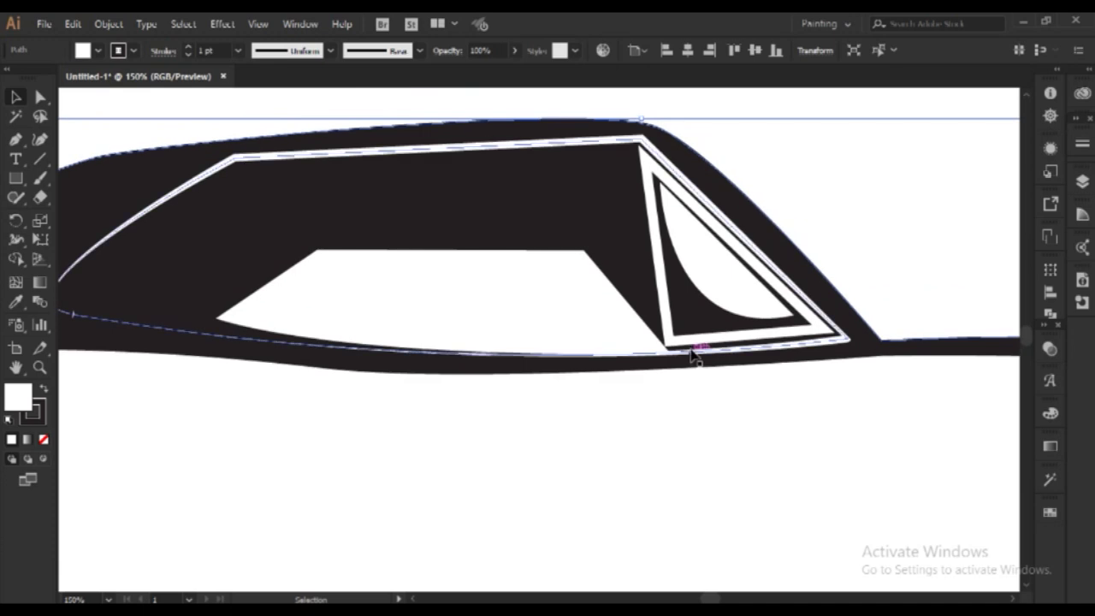
# Step: Round the trapezoid highlight's lower-left corner into a curved tip
pyautogui.press('a')
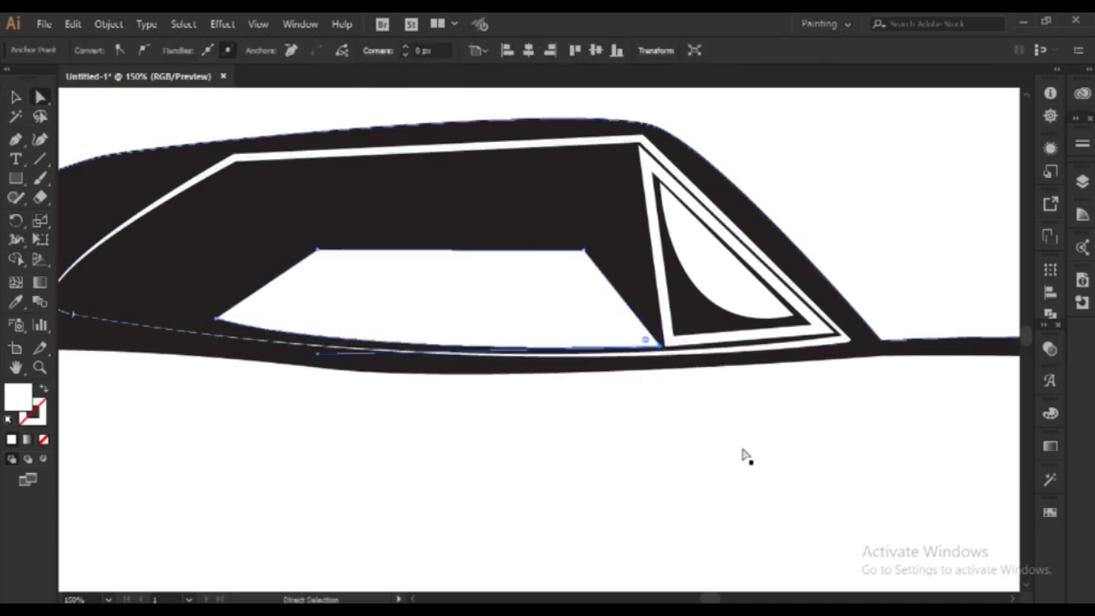
pyautogui.hscroll(-1, 938, 272)
pyautogui.hscroll(-2, 770, 325)
pyautogui.press('p')
pyautogui.click(351, 337)
pyautogui.hotkey('ctrl', 'z')
pyautogui.hotkey('shift', 'c')
pyautogui.click(351, 335)
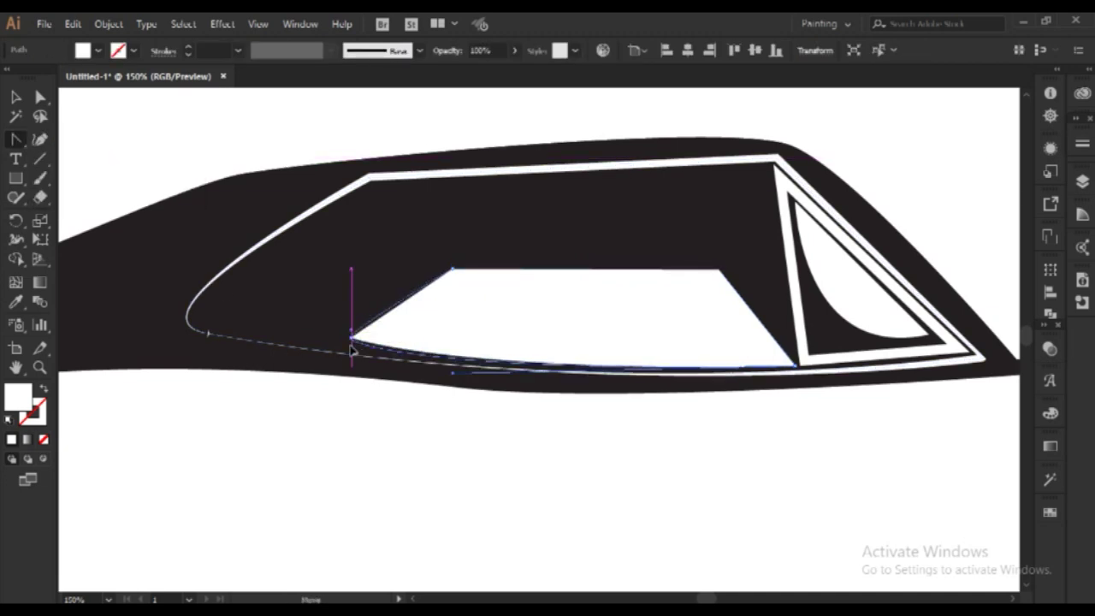
pyautogui.press('v')
pyautogui.scroll(-1, 529, 483)
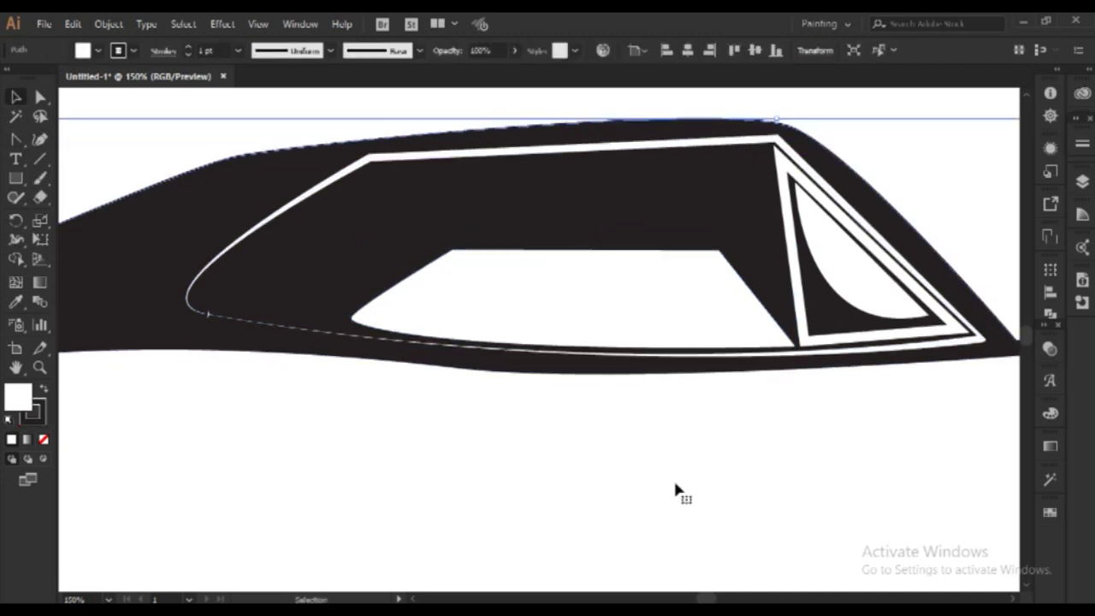
# Step: Draw a small black, strokeless oval at the lower left of the window highlight
pyautogui.moveTo(15, 178); pyautogui.dragTo(68, 213)
pyautogui.moveTo(432, 330); pyautogui.dragTo(487, 278)
pyautogui.press('v')
pyautogui.click(46, 389)
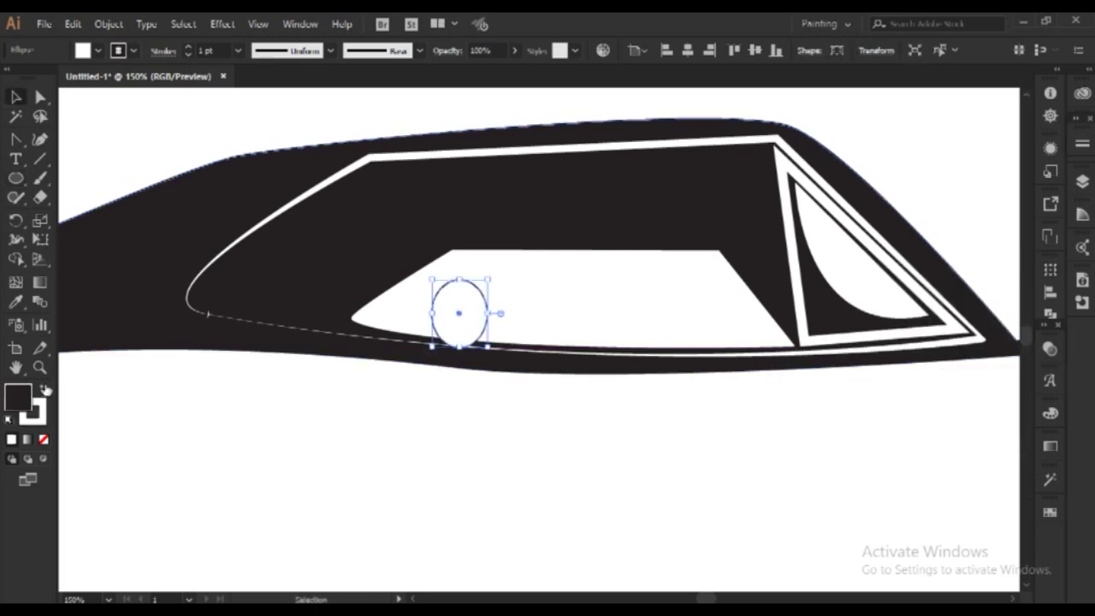
pyautogui.click(44, 439)
pyautogui.moveTo(462, 317); pyautogui.dragTo(448, 329)
# Step: Bring the window outline in front of the oval, then zoom out
pyautogui.rightClick(466, 274)
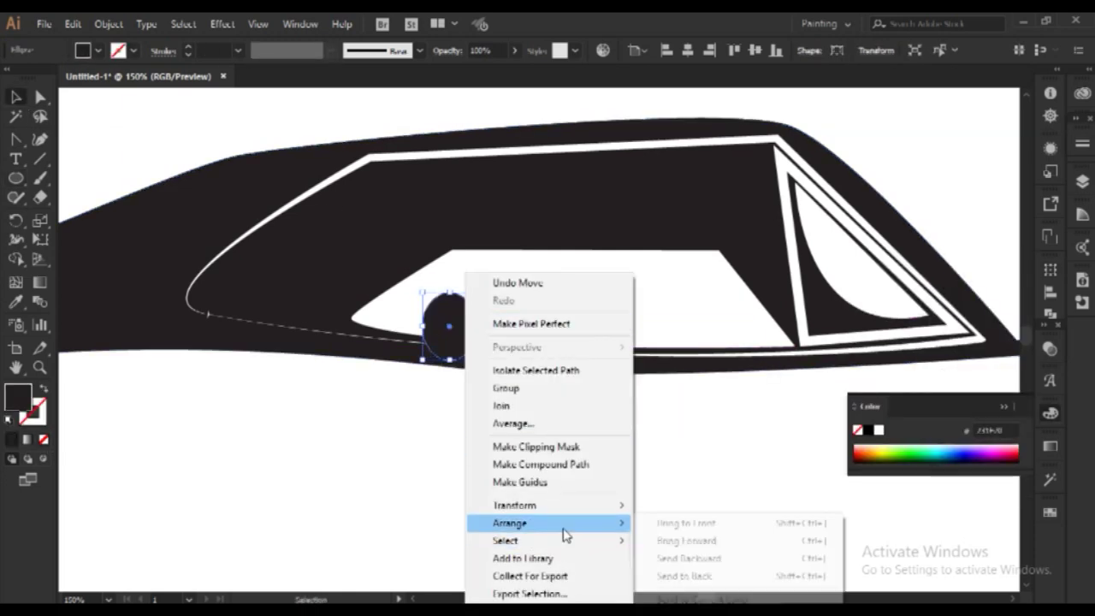
pyautogui.click(571, 483)
pyautogui.rightClick(535, 353)
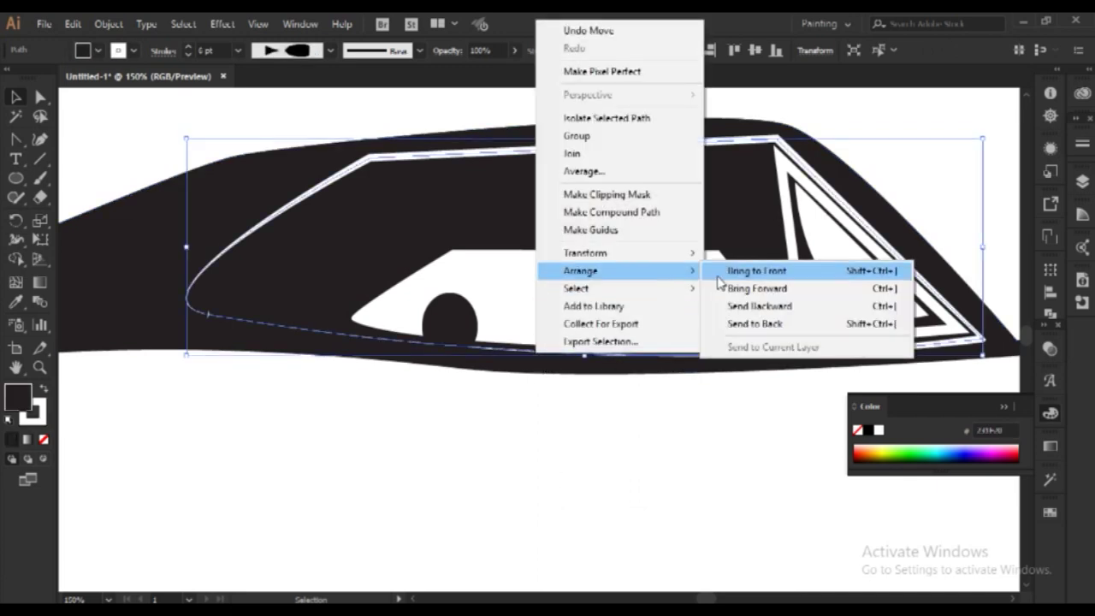
pyautogui.click(723, 270)
pyautogui.click(529, 513)
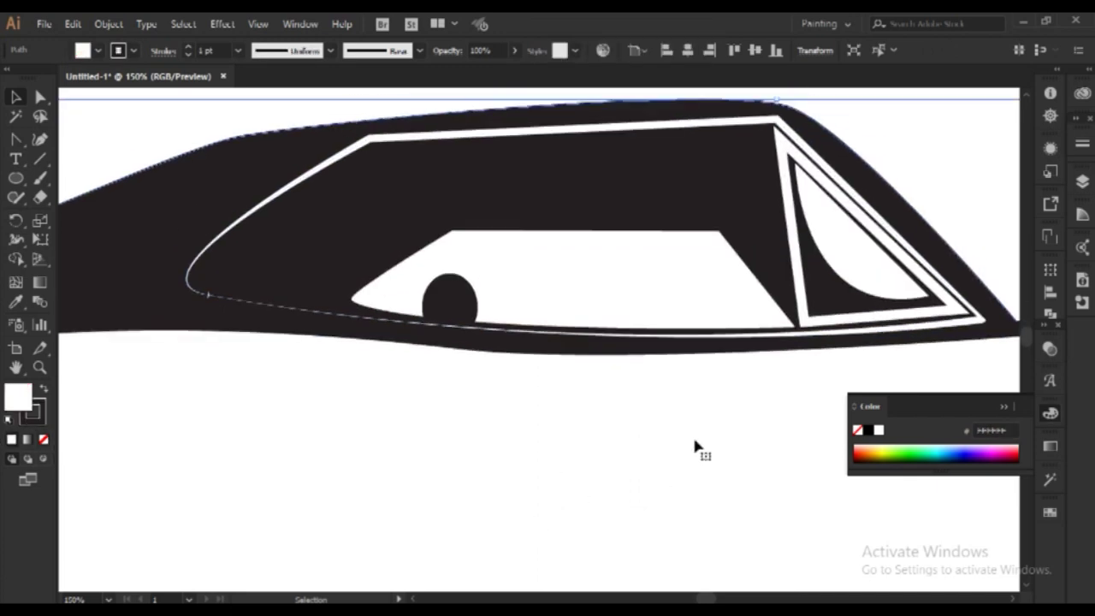
pyautogui.hotkey('ctrl', '-')
pyautogui.hotkey('ctrl', '-')
pyautogui.click(807, 220)
# Step: Bend the body outline's windshield-base segment into a curve with Direct Selection, then zoom out
pyautogui.scroll(-1, 807, 220)
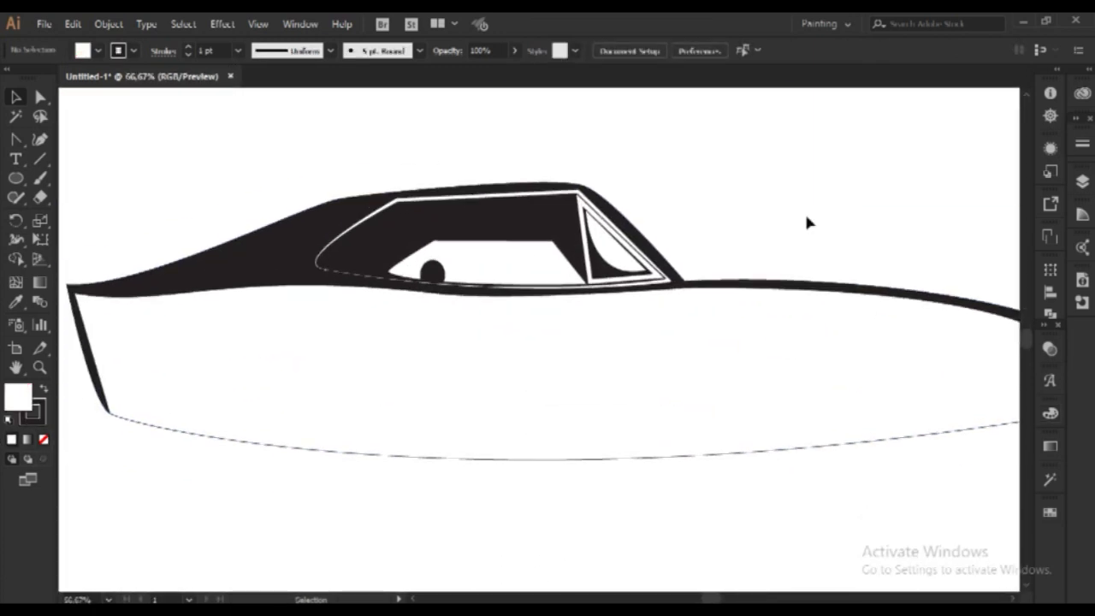
pyautogui.click(638, 257)
pyautogui.click(742, 252)
pyautogui.hscroll(-2, 742, 253)
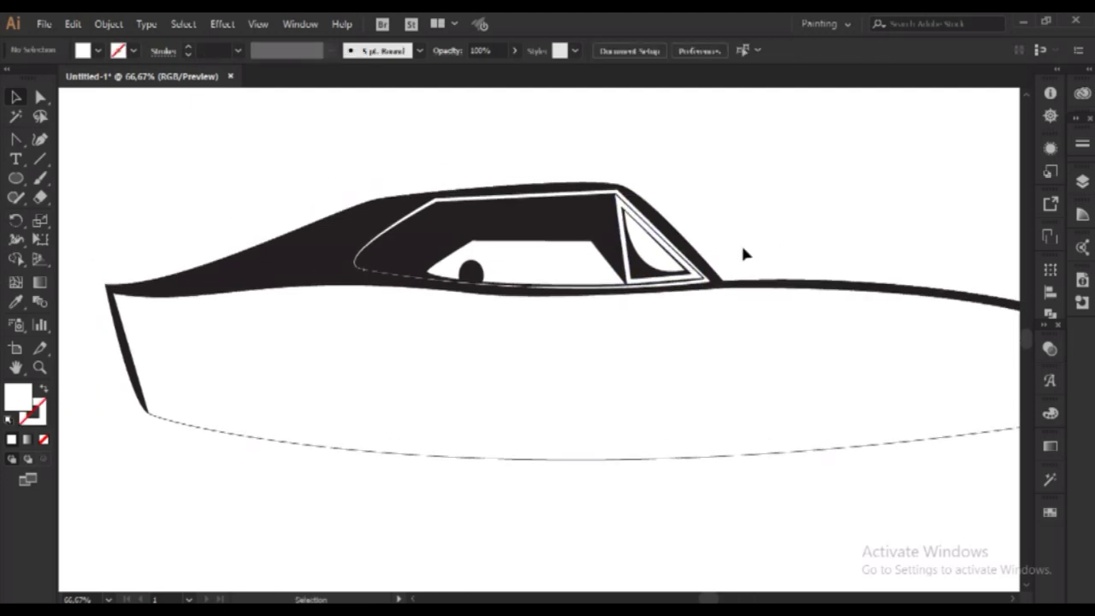
pyautogui.hscroll(5, 743, 253)
pyautogui.press('a')
pyautogui.click(609, 282)
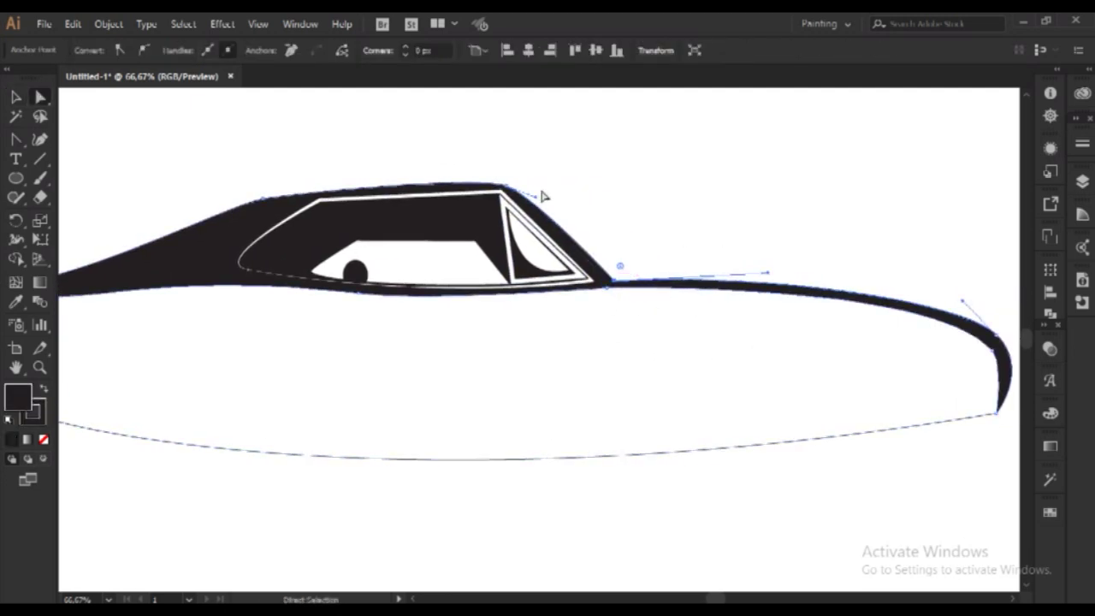
pyautogui.moveTo(552, 224); pyautogui.dragTo(583, 205)
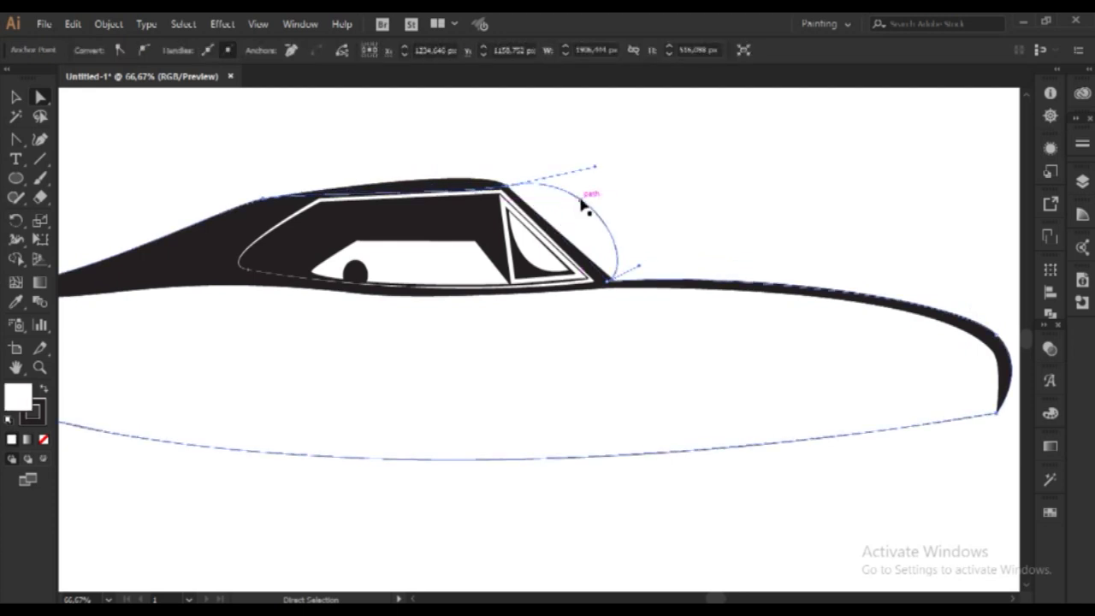
pyautogui.click(620, 209)
pyautogui.scroll(-3, 619, 209)
pyautogui.hscroll(-2, 687, 420)
pyautogui.hscroll(-2, 687, 419)
pyautogui.hscroll(1, 692, 431)
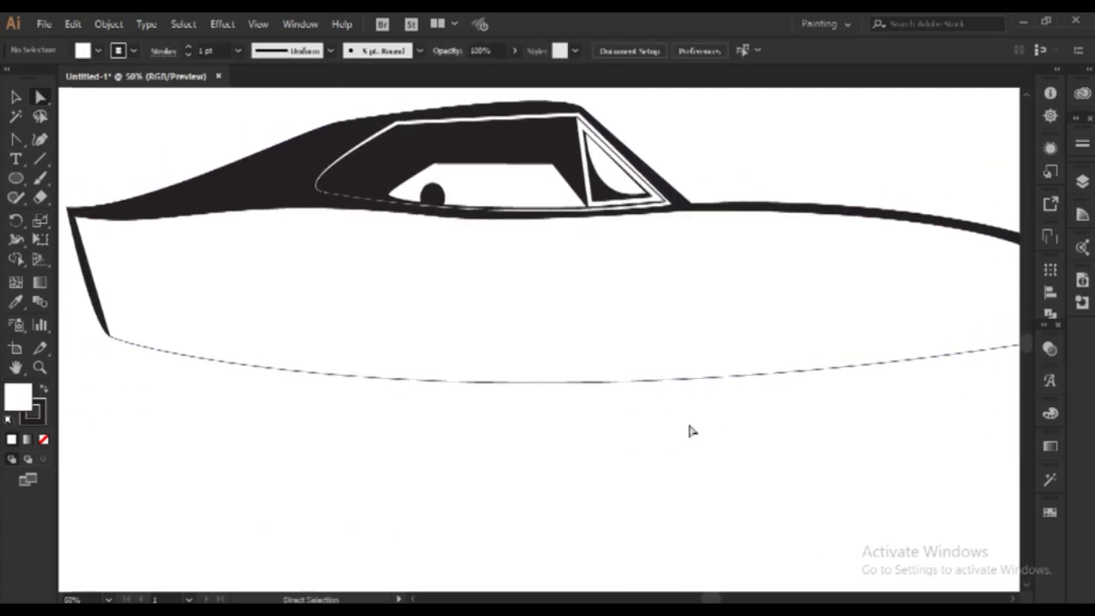
pyautogui.hotkey('ctrl', '-')
# Step: Draw a curved dividing line across the car body from rear to nose
pyautogui.click(151, 289)
pyautogui.moveTo(580, 306)
pyautogui.mouseDown()
pyautogui.moveTo(691, 325)
pyautogui.moveTo(747, 302)
pyautogui.mouseUp()
pyautogui.click(927, 287)
pyautogui.press('a')
pyautogui.moveTo(927, 289); pyautogui.dragTo(926, 304)
pyautogui.moveTo(717, 306); pyautogui.dragTo(728, 289)
pyautogui.click(773, 444)
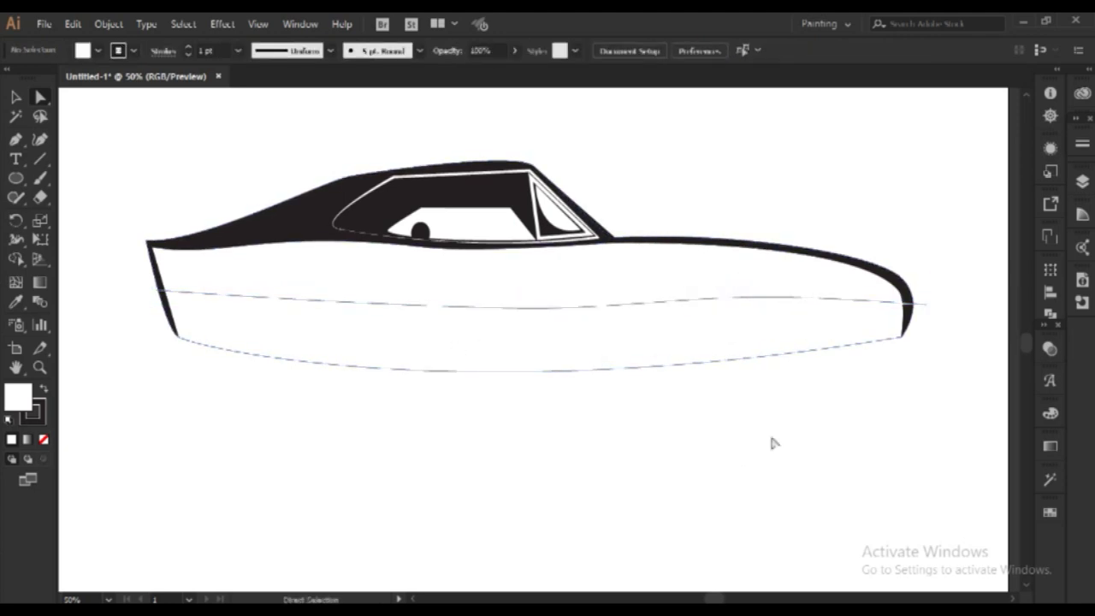
# Step: Use Shape Builder on the body and dividing line to fill the lower region black
pyautogui.click(440, 371)
pyautogui.press('a')
pyautogui.press('v')
pyautogui.click(513, 371)
pyautogui.hotkey('shift', 'm')
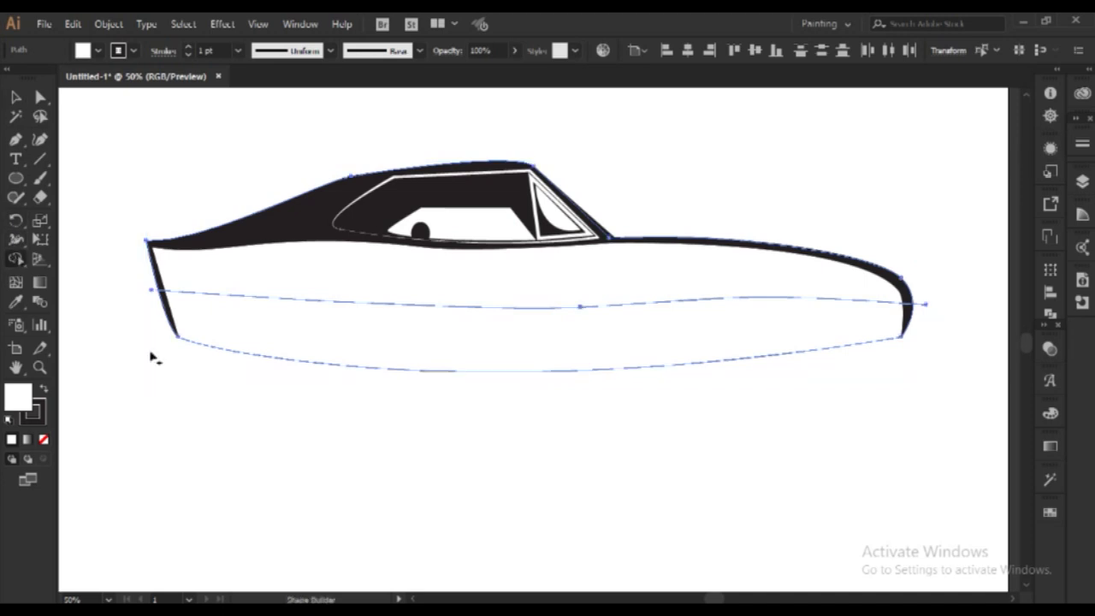
pyautogui.click(1050, 511)
pyautogui.click(881, 499)
# Step: Select all the car artwork and make a clipping mask to hide the stray line
pyautogui.press('v')
pyautogui.click(284, 385)
pyautogui.hotkey('ctrl', 'a')
pyautogui.rightClick(290, 380)
pyautogui.click(357, 213)
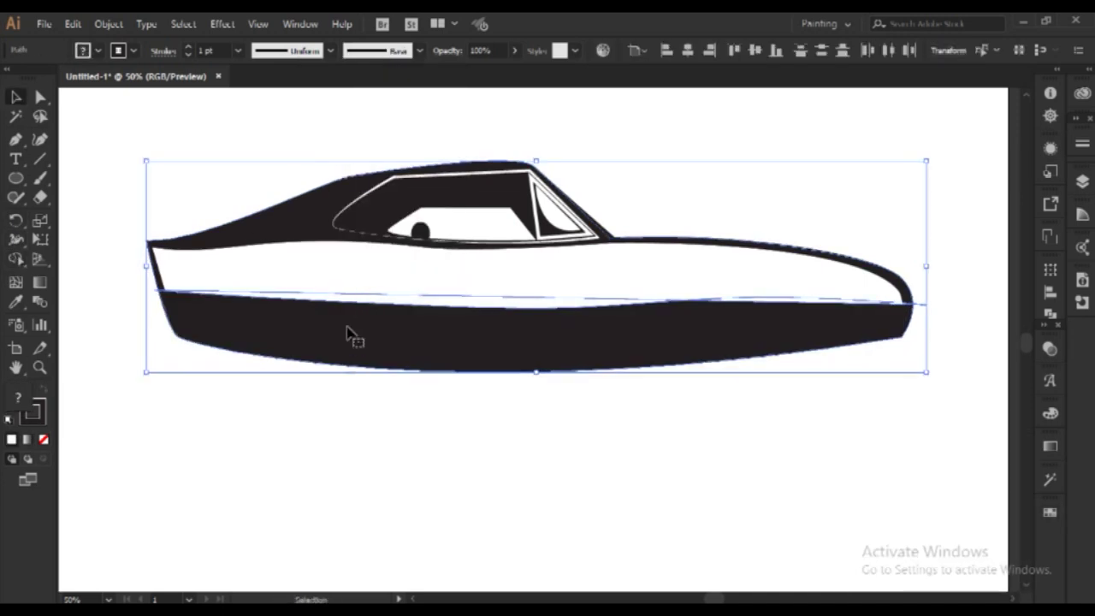
pyautogui.click(416, 396)
# Step: Draw the first door line down from the cockpit edge
pyautogui.hscroll(2, 516, 439)
pyautogui.scroll(-1, 516, 439)
pyautogui.scroll(2, 516, 443)
pyautogui.press('p')
pyautogui.click(378, 259)
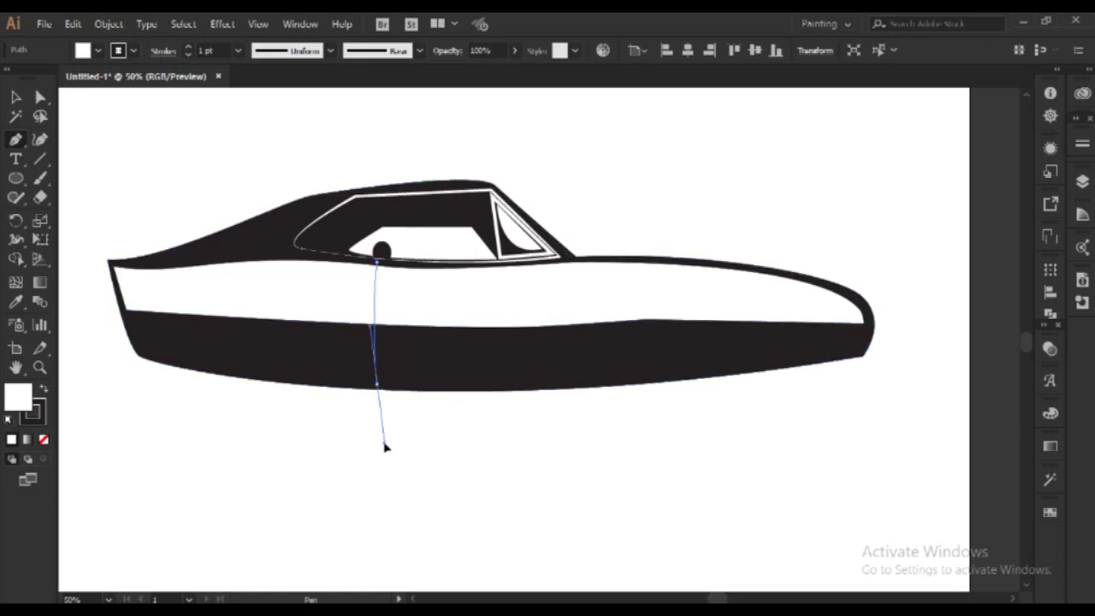
pyautogui.press('v')
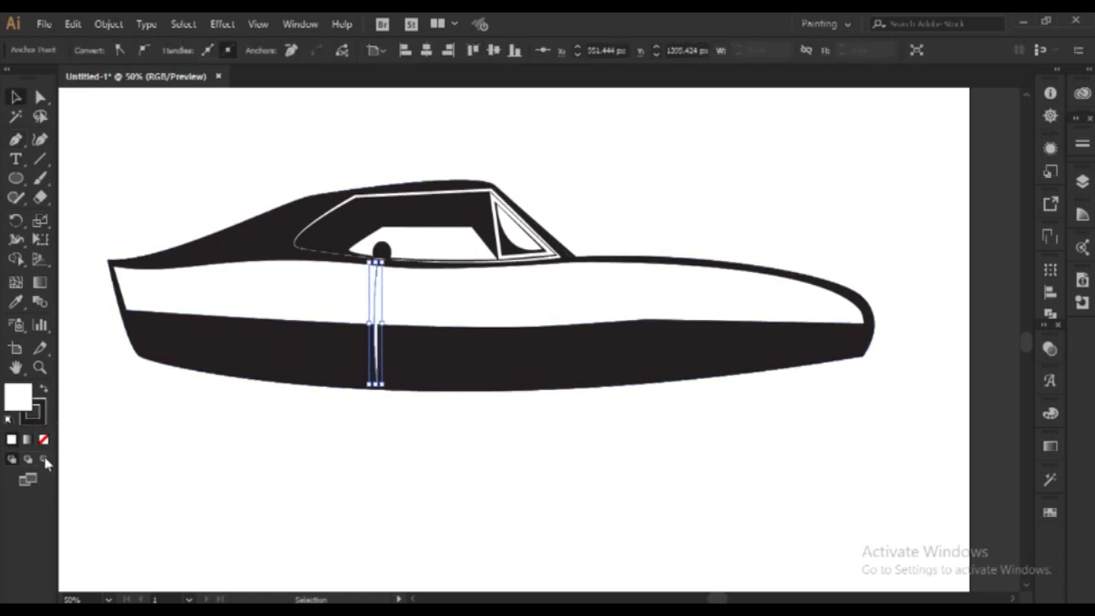
pyautogui.click(238, 127)
# Step: Draw a second, curved door line down from the roof edge
pyautogui.press('p')
pyautogui.click(576, 257)
pyautogui.moveTo(566, 364); pyautogui.dragTo(544, 422)
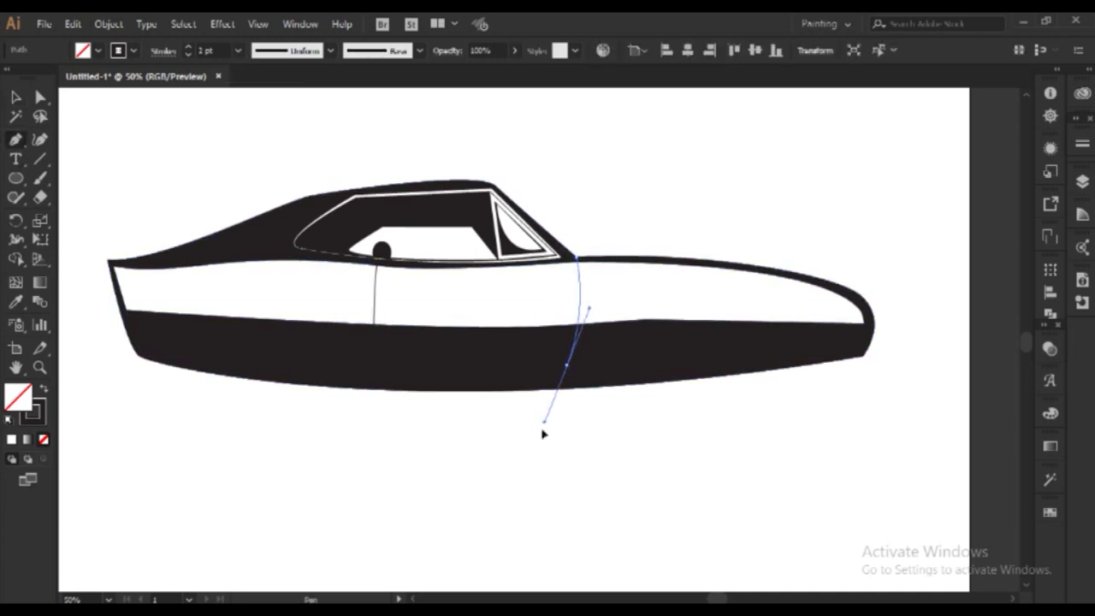
pyautogui.press('v')
pyautogui.click(311, 94)
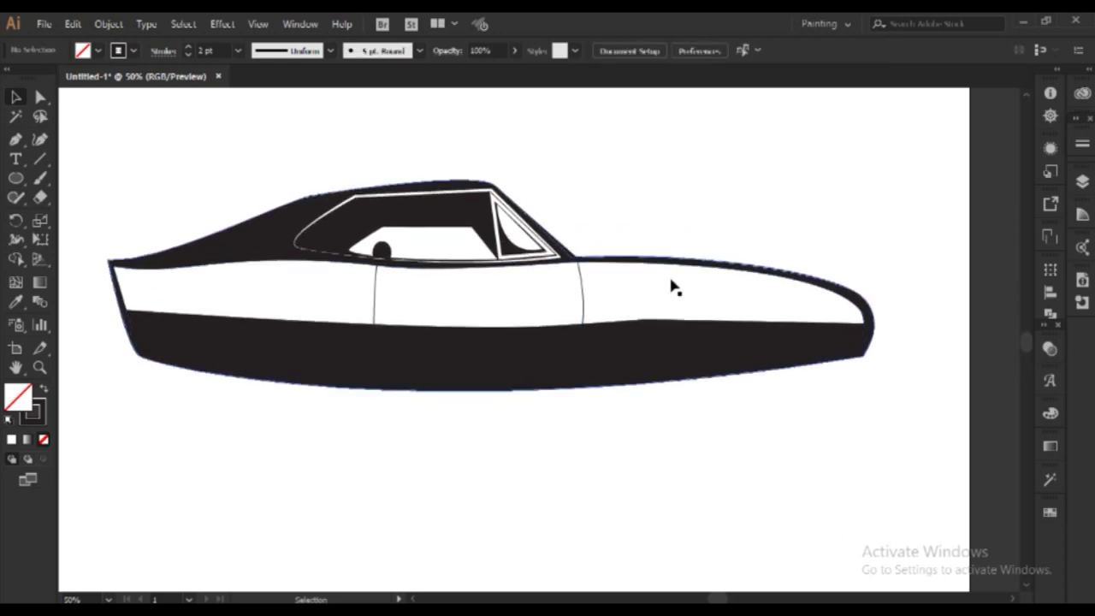
# Step: Zoom in and reshape the front nose corner into a smoother curve
pyautogui.press('z')
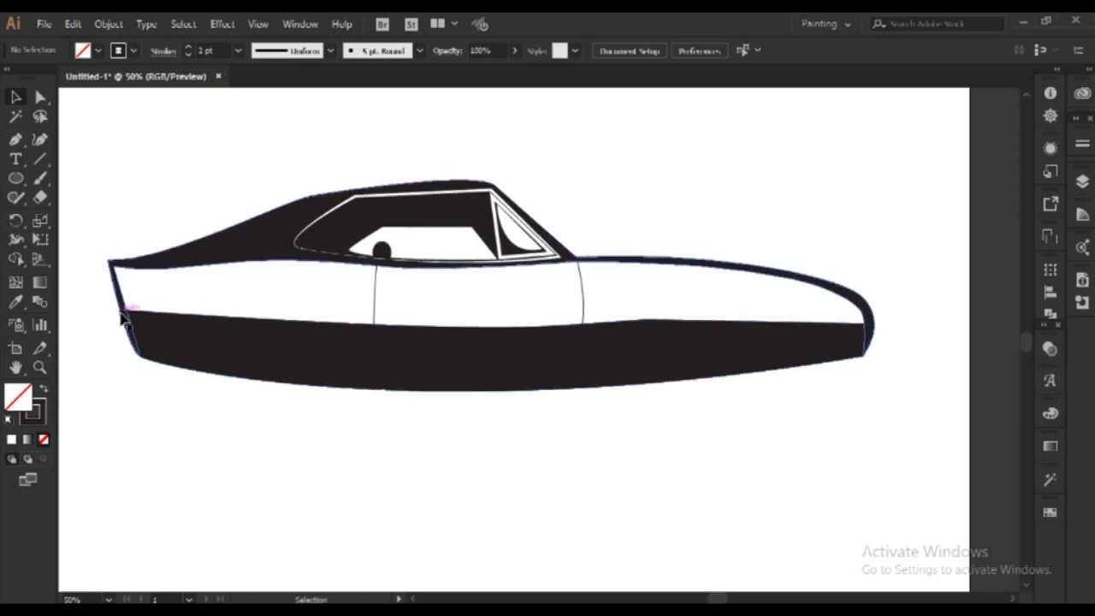
pyautogui.moveTo(213, 402); pyautogui.dragTo(288, 410)
pyautogui.click(18, 99)
pyautogui.press('a')
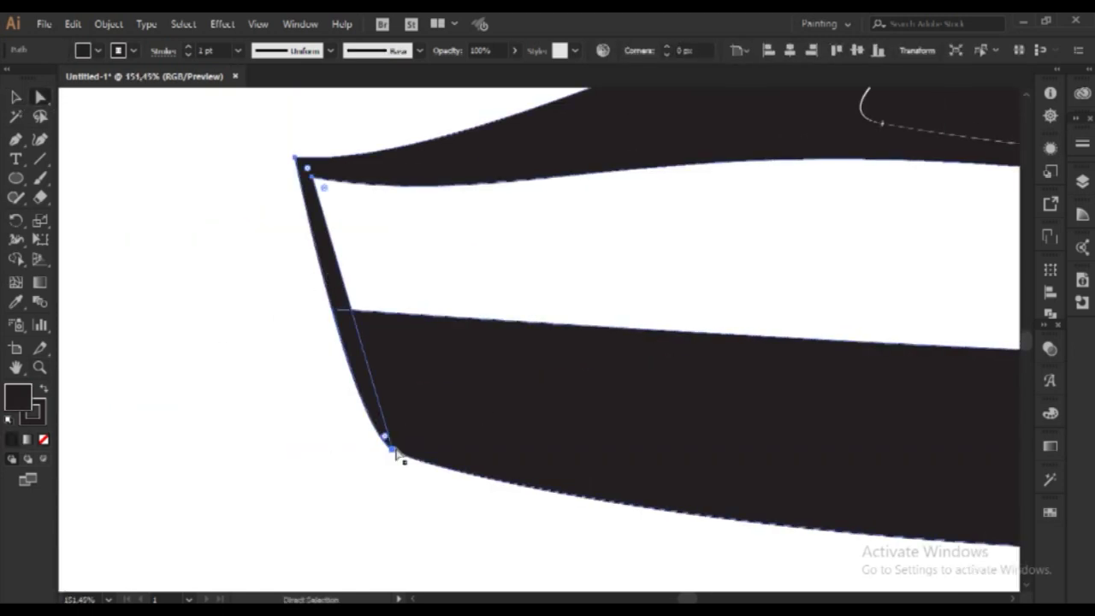
pyautogui.moveTo(391, 452); pyautogui.dragTo(350, 330)
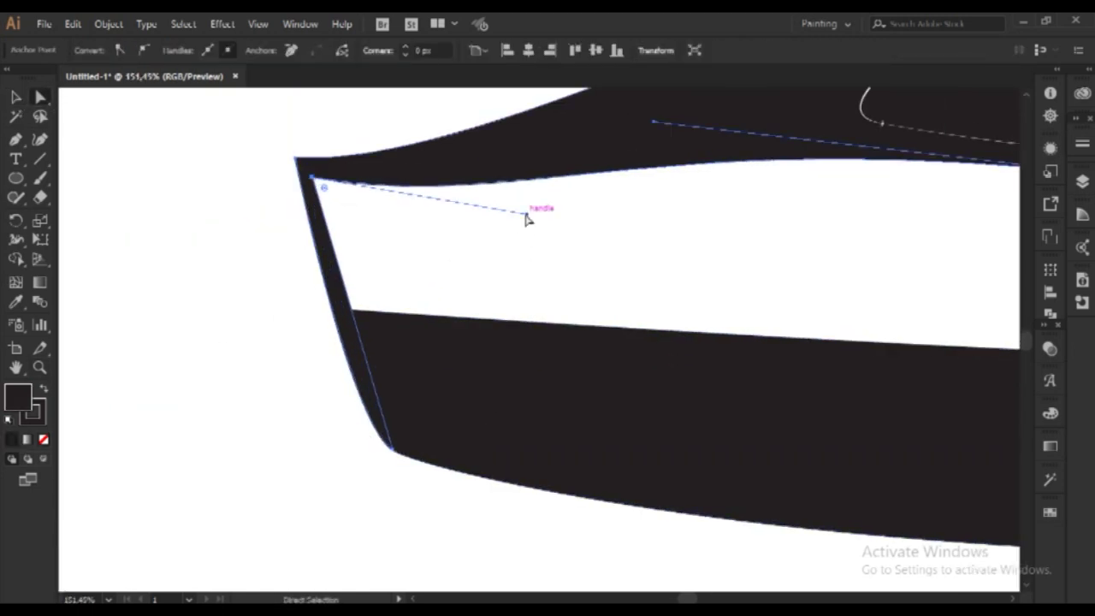
pyautogui.moveTo(393, 451); pyautogui.dragTo(420, 450)
pyautogui.hotkey('ctrl', 'z')
pyautogui.click(17, 138)
pyautogui.moveTo(21, 139); pyautogui.dragTo(85, 198)
pyautogui.moveTo(394, 449); pyautogui.dragTo(391, 450)
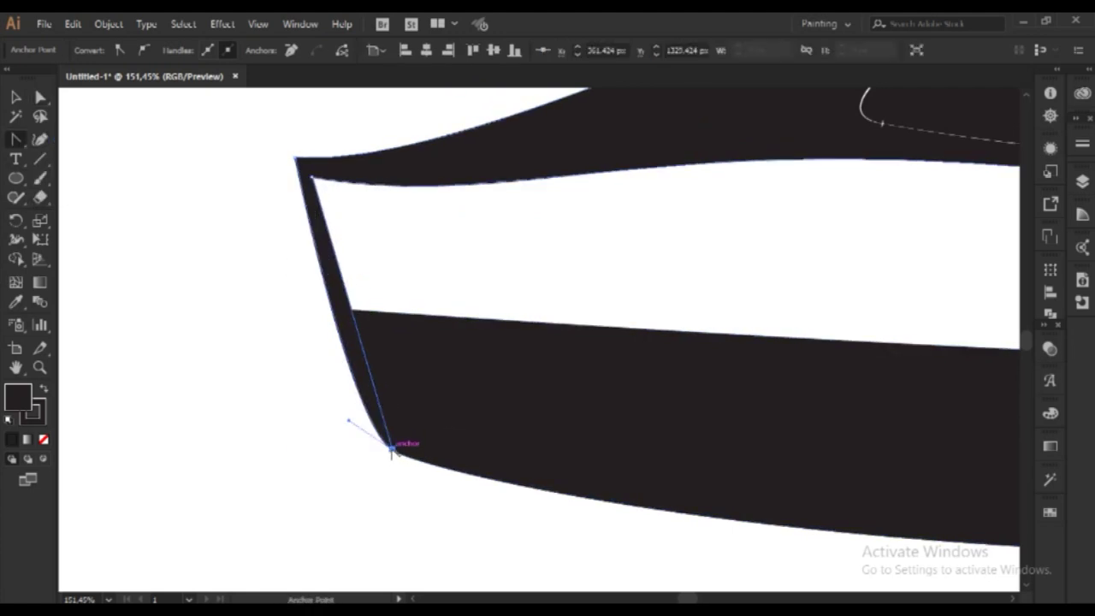
pyautogui.moveTo(314, 176); pyautogui.dragTo(292, 224)
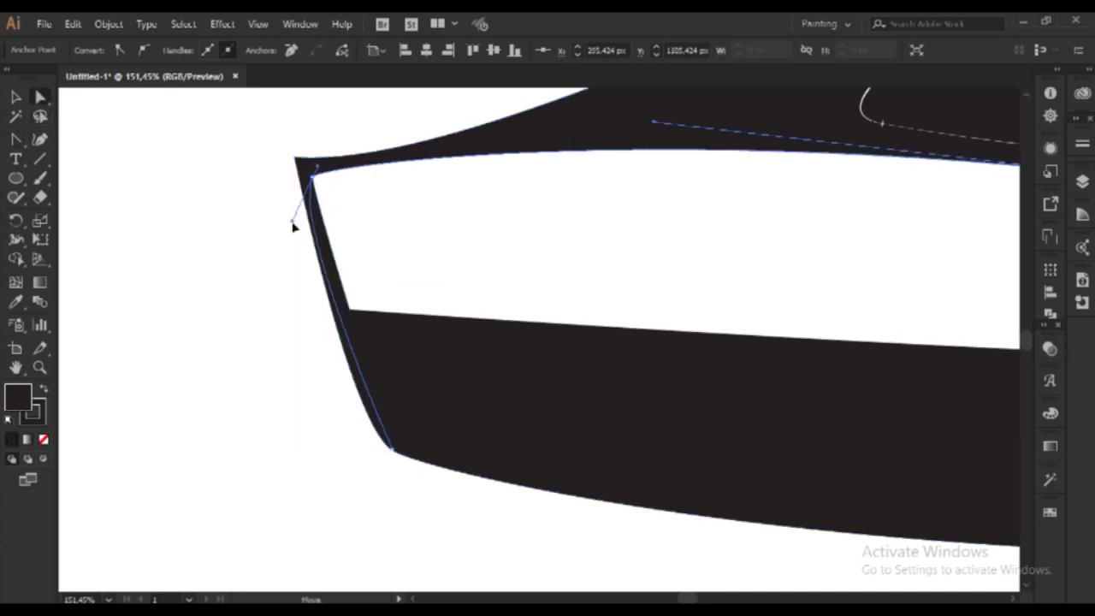
pyautogui.moveTo(333, 351); pyautogui.dragTo(329, 350)
pyautogui.press('v')
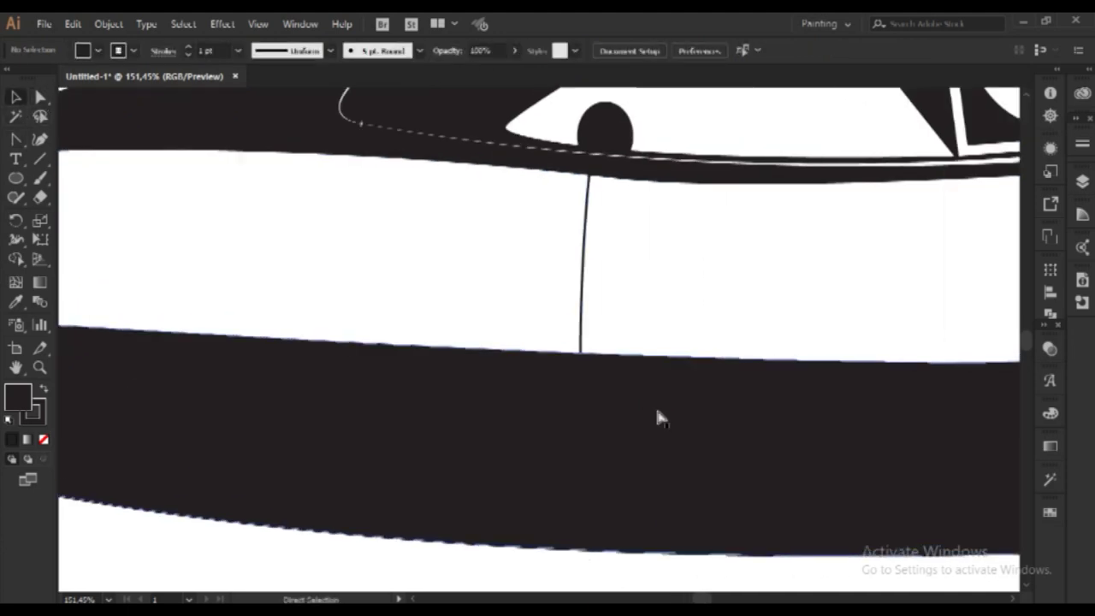
# Step: Reshape the rear tail curve's anchor and handles, then fit the artboard in view
pyautogui.hscroll(5, 656, 406)
pyautogui.hscroll(5, 659, 417)
pyautogui.click(813, 310)
pyautogui.press('a')
pyautogui.click(809, 451)
pyautogui.moveTo(814, 318)
pyautogui.mouseDown()
pyautogui.moveTo(821, 308)
pyautogui.moveTo(843, 323)
pyautogui.mouseUp()
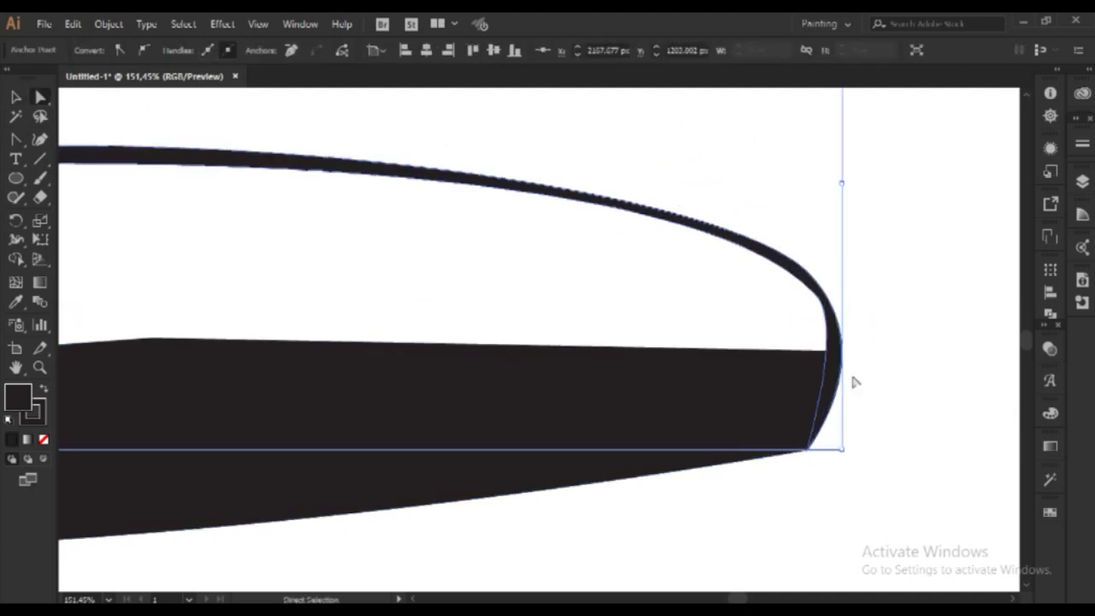
pyautogui.hotkey('ctrl', 'z')
pyautogui.moveTo(801, 317); pyautogui.dragTo(830, 361)
pyautogui.moveTo(685, 195); pyautogui.dragTo(706, 405)
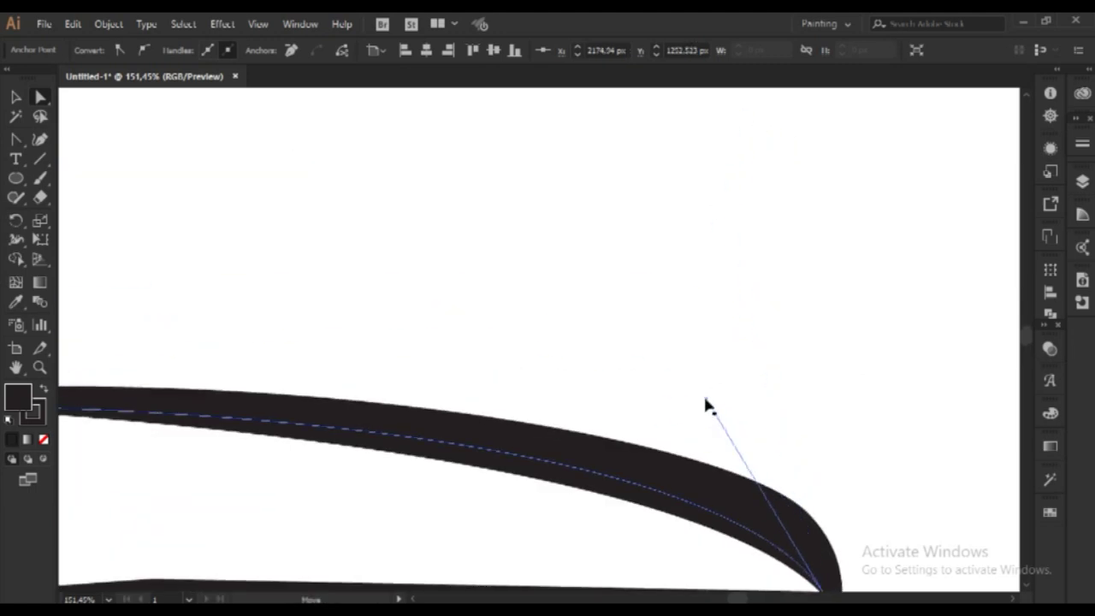
pyautogui.scroll(-5, 706, 404)
pyautogui.moveTo(800, 359); pyautogui.dragTo(805, 347)
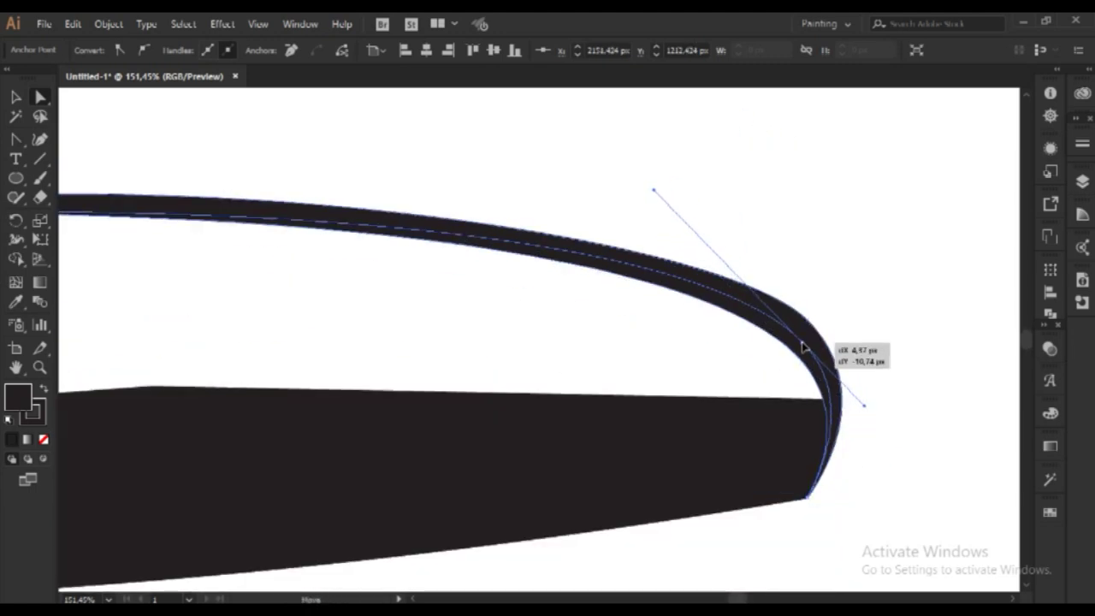
pyautogui.hotkey('ctrl', 'shift', 'a')
pyautogui.hotkey('ctrl', '0')
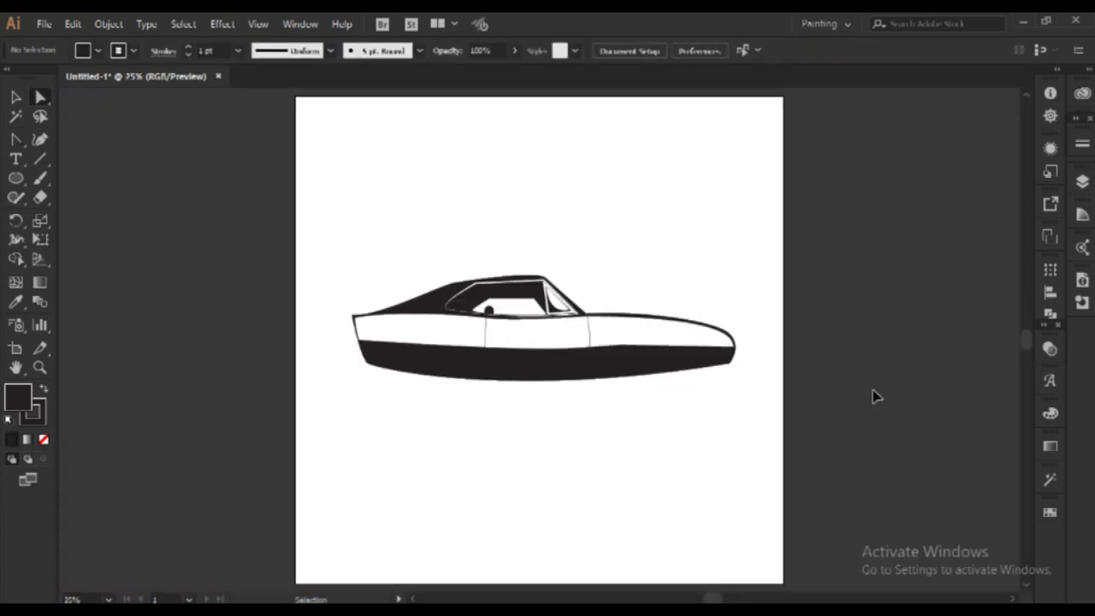
# Step: Raise both door lines' bottom anchors so they stop at the black lower band
pyautogui.hotkey('ctrl', '+')
pyautogui.hotkey('ctrl', '+')
pyautogui.press('v')
pyautogui.click(432, 335)
pyautogui.keyDown('shift'); pyautogui.click(640, 337); pyautogui.keyUp('shift')
pyautogui.press('a')
pyautogui.click(385, 317)
pyautogui.click(433, 418)
pyautogui.moveTo(436, 422); pyautogui.dragTo(435, 353)
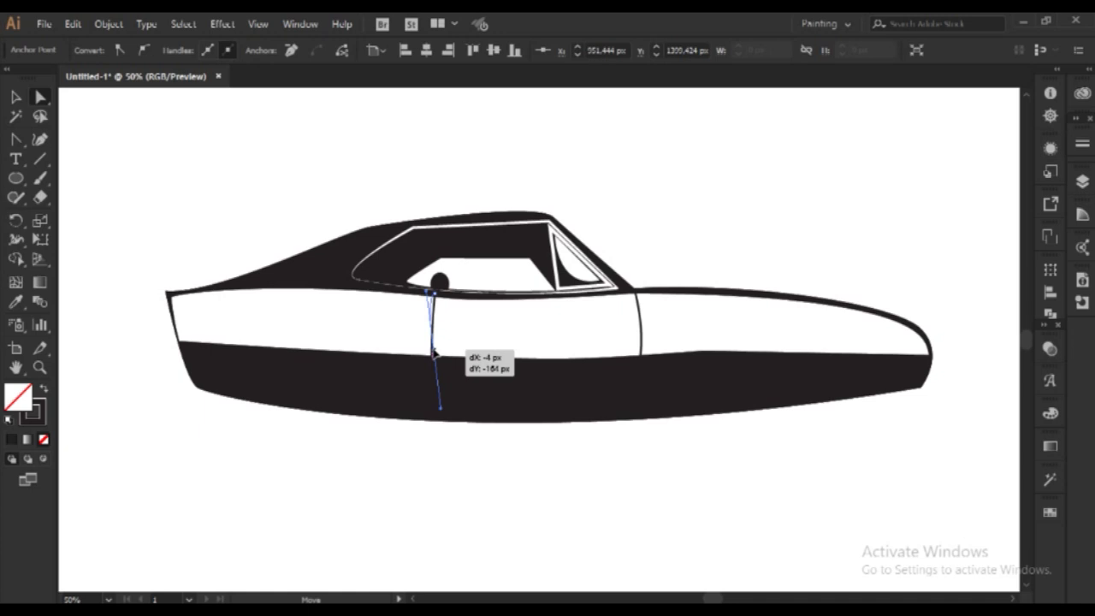
pyautogui.moveTo(641, 382); pyautogui.dragTo(655, 313)
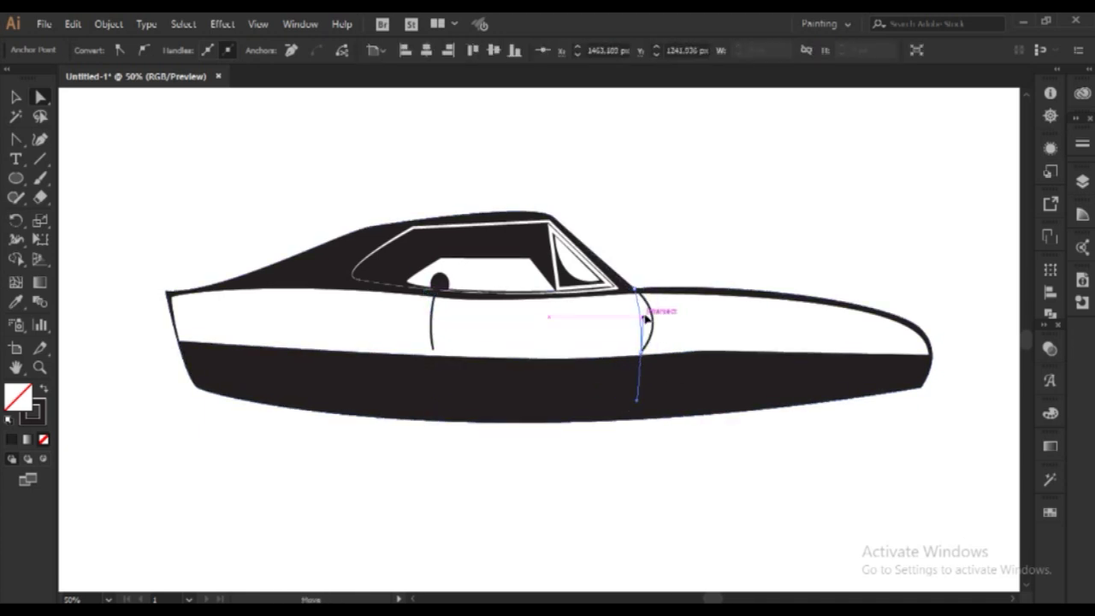
# Step: Widen the middle of the front door line with the Width tool
pyautogui.press('v')
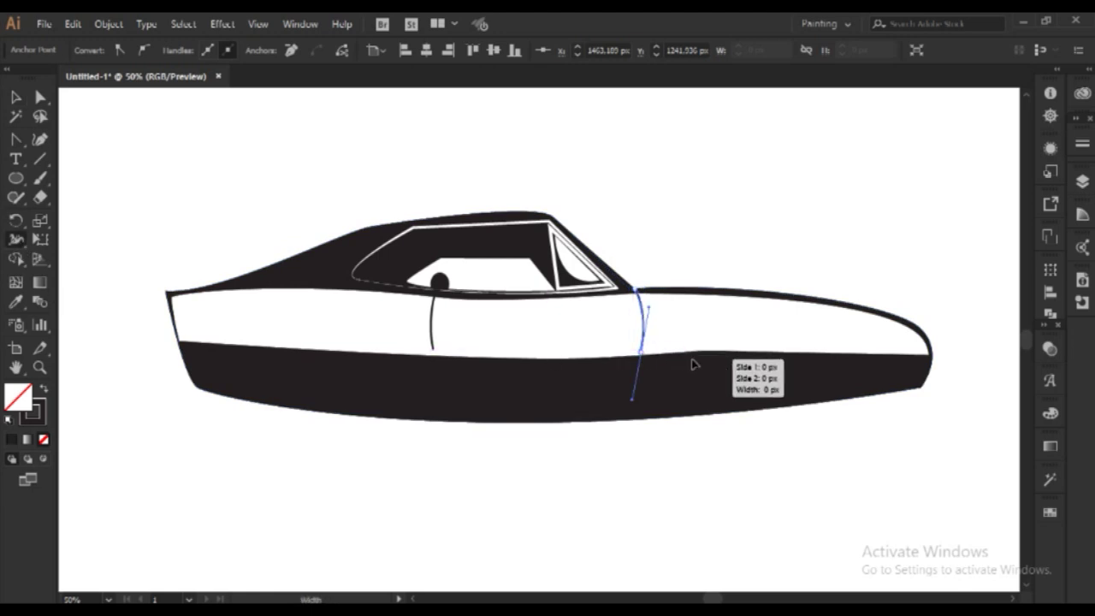
pyautogui.click(434, 329)
pyautogui.click(15, 240)
pyautogui.moveTo(432, 334); pyautogui.dragTo(435, 308)
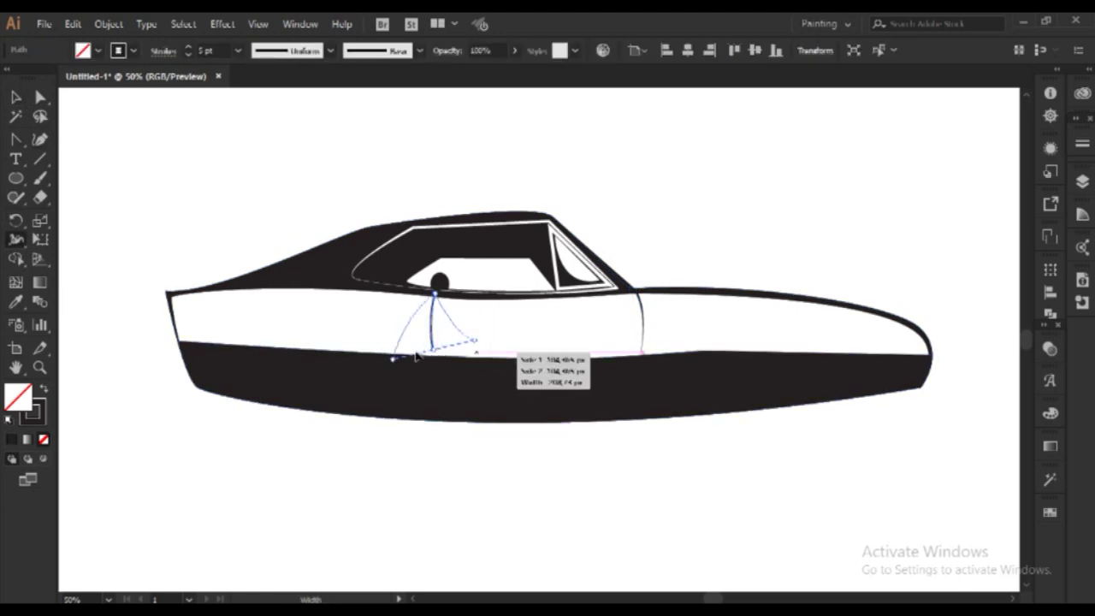
pyautogui.click(40, 96)
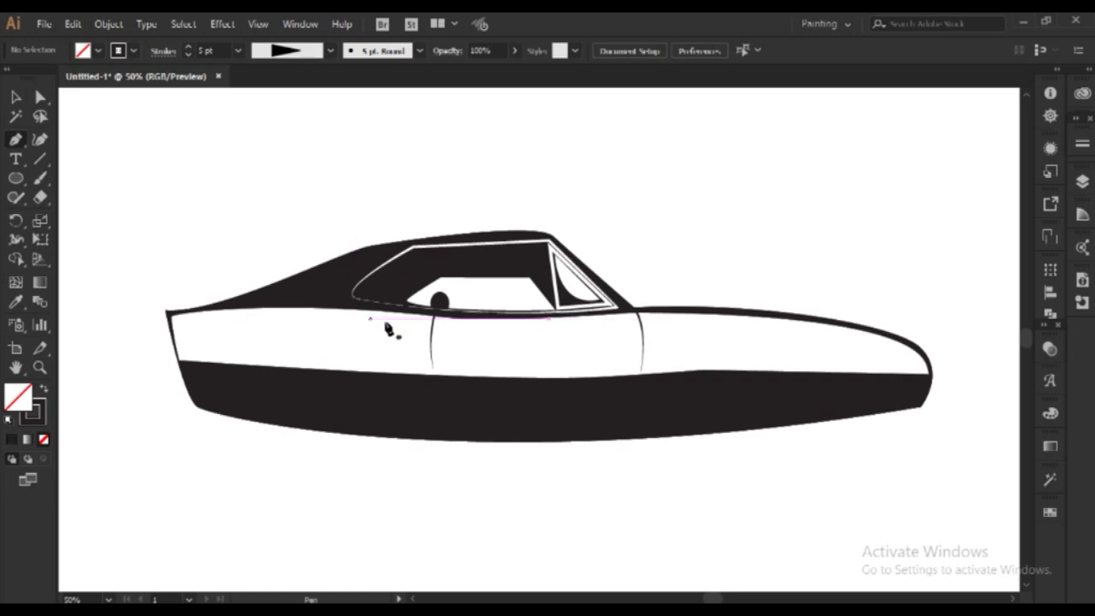
# Step: Draw a curved trim line on the front fender and taper it with the Width tool
pyautogui.click(400, 318)
pyautogui.moveTo(206, 327); pyautogui.dragTo(224, 324)
pyautogui.press('v')
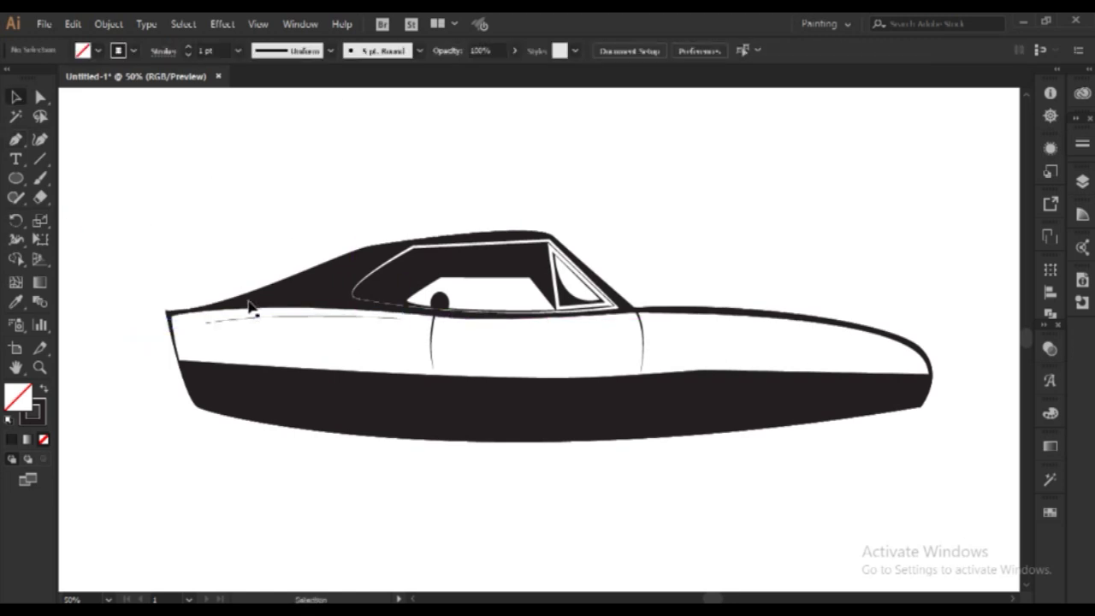
pyautogui.hotkey('shift', 'w')
pyautogui.moveTo(206, 321); pyautogui.dragTo(210, 347)
# Step: Shift the tapered trim line right toward the front door line
pyautogui.press('v')
pyautogui.click(134, 137)
pyautogui.moveTo(387, 323); pyautogui.dragTo(419, 323)
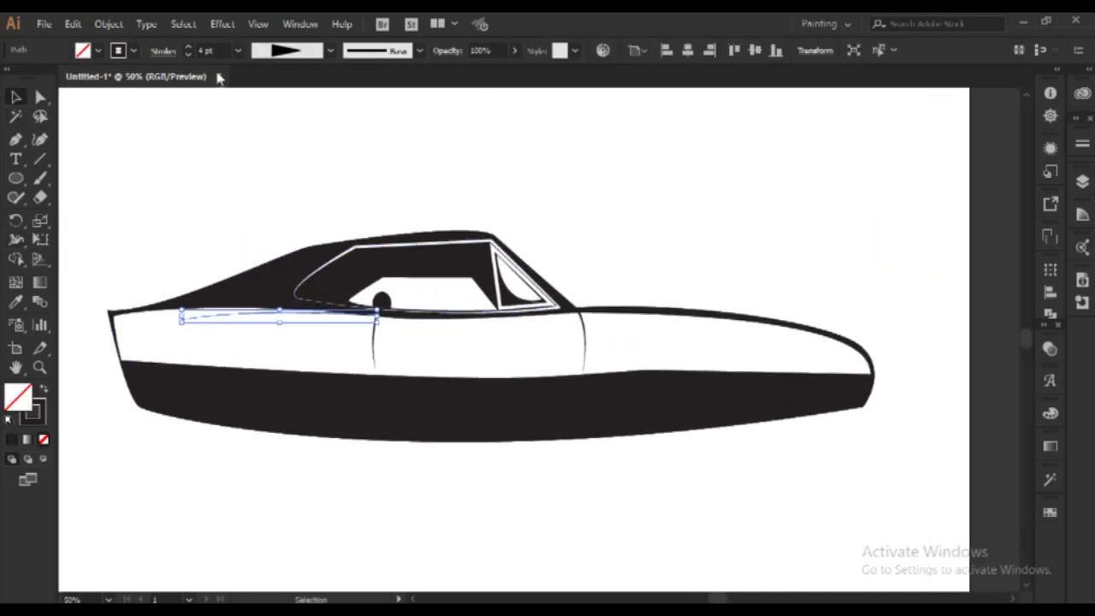
pyautogui.click(374, 338)
pyautogui.click(581, 342)
pyautogui.click(369, 176)
pyautogui.click(290, 314)
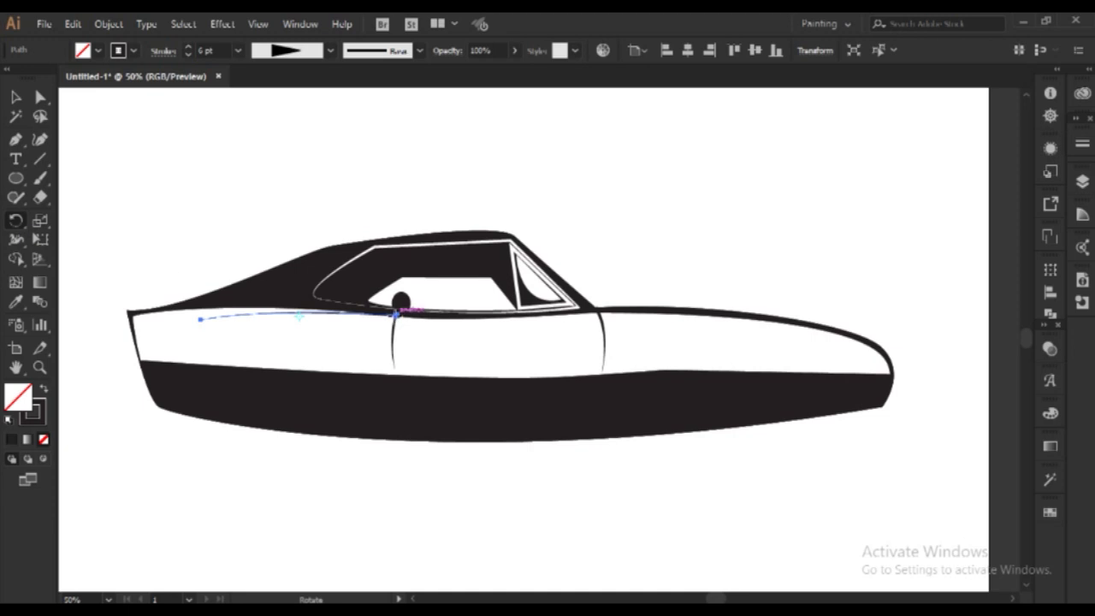
pyautogui.hotkey('ctrl', 'shift', 'a')
# Step: Draw a small black door handle shape on the door below the window
pyautogui.press('z')
pyautogui.click(288, 245)
pyautogui.click(15, 139)
pyautogui.click(382, 302)
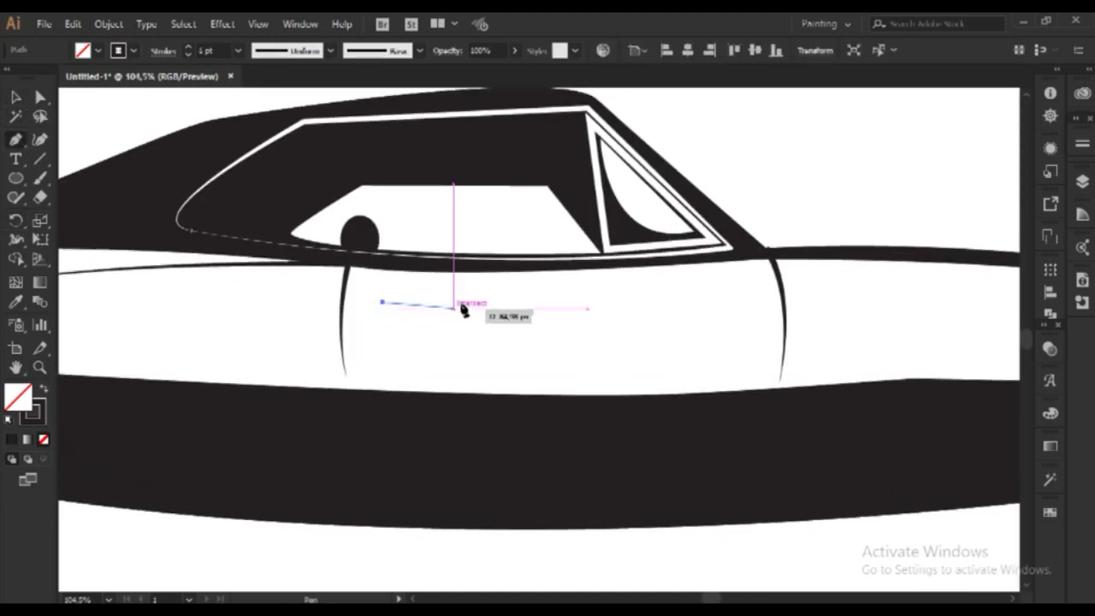
pyautogui.click(462, 302)
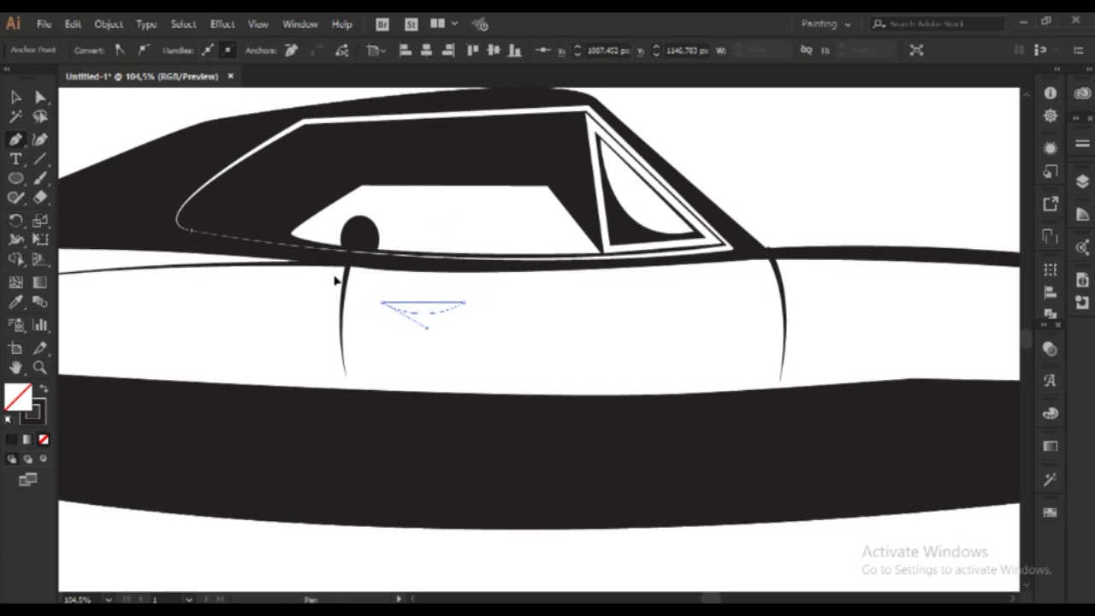
pyautogui.click(45, 392)
pyautogui.hotkey('ctrl', 'shift', 'a')
# Step: Add a thin white highlight sliver along the handle's edge, then reframe the whole car
pyautogui.press('z')
pyautogui.moveTo(456, 330); pyautogui.dragTo(343, 315)
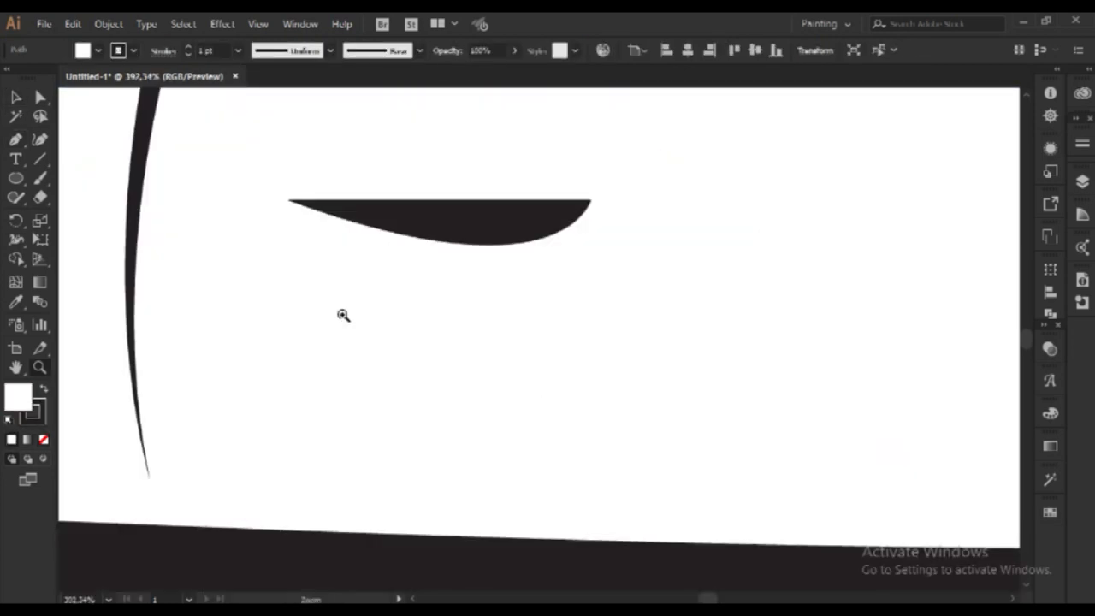
pyautogui.click(306, 218)
pyautogui.moveTo(395, 240); pyautogui.dragTo(398, 247)
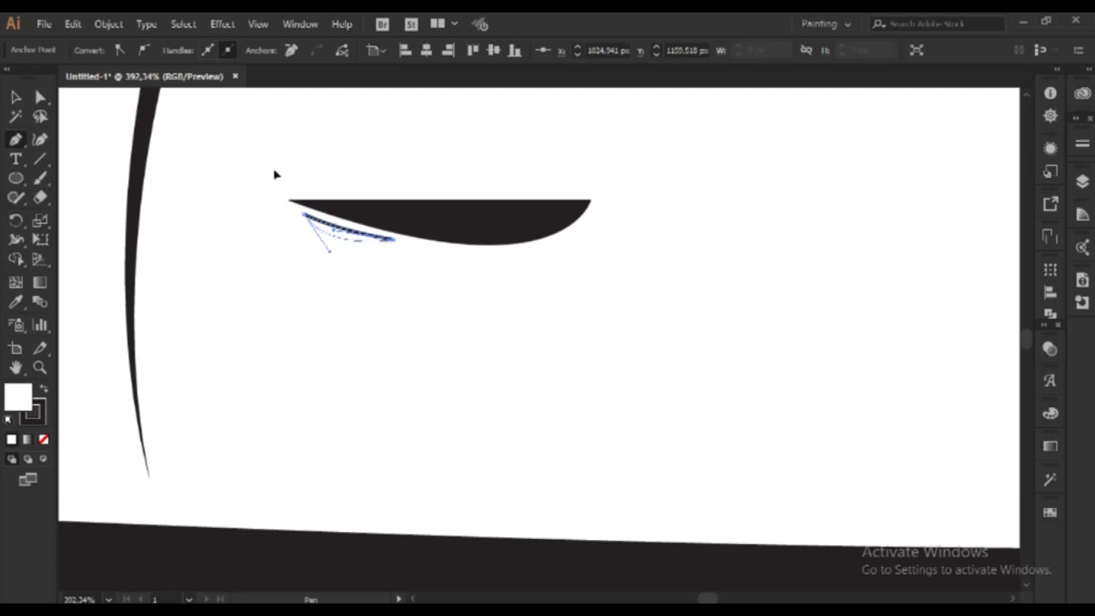
pyautogui.click(18, 98)
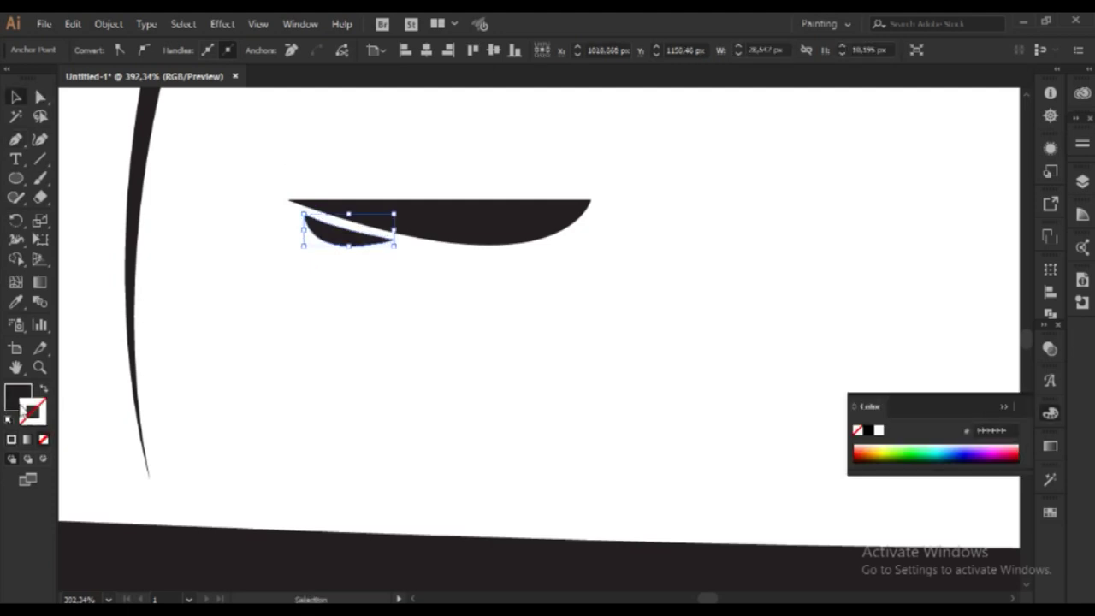
pyautogui.hotkey('ctrl', 'shift', 'a')
pyautogui.hotkey('ctrl', '0')
pyautogui.hotkey('ctrl', '+')
pyautogui.hotkey('ctrl', 'shift', 'a')
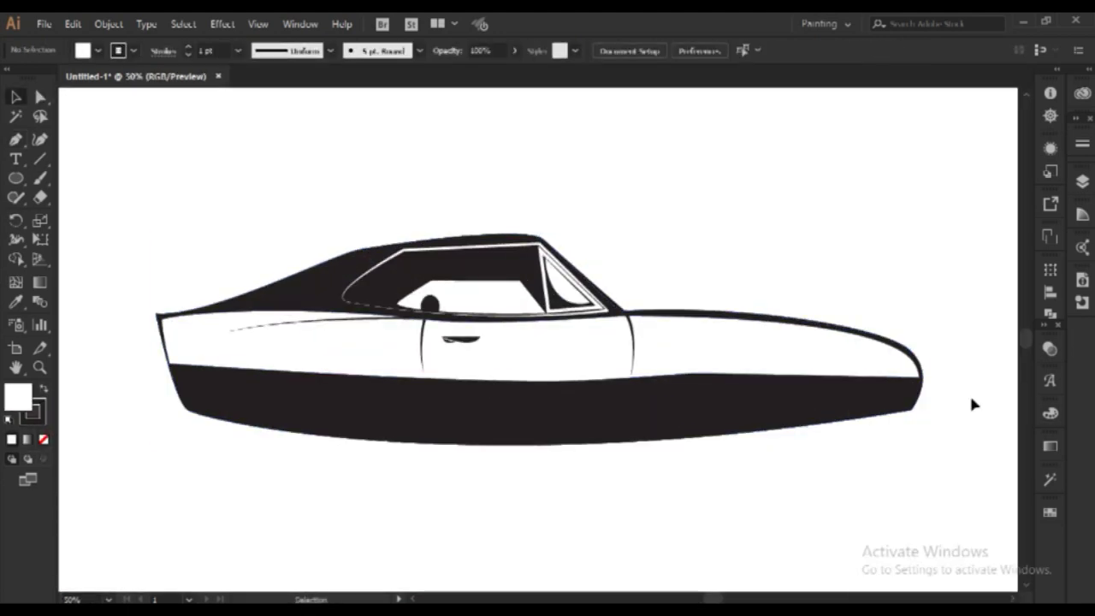
pyautogui.hscroll(1, 970, 393)
pyautogui.hscroll(-2, 877, 486)
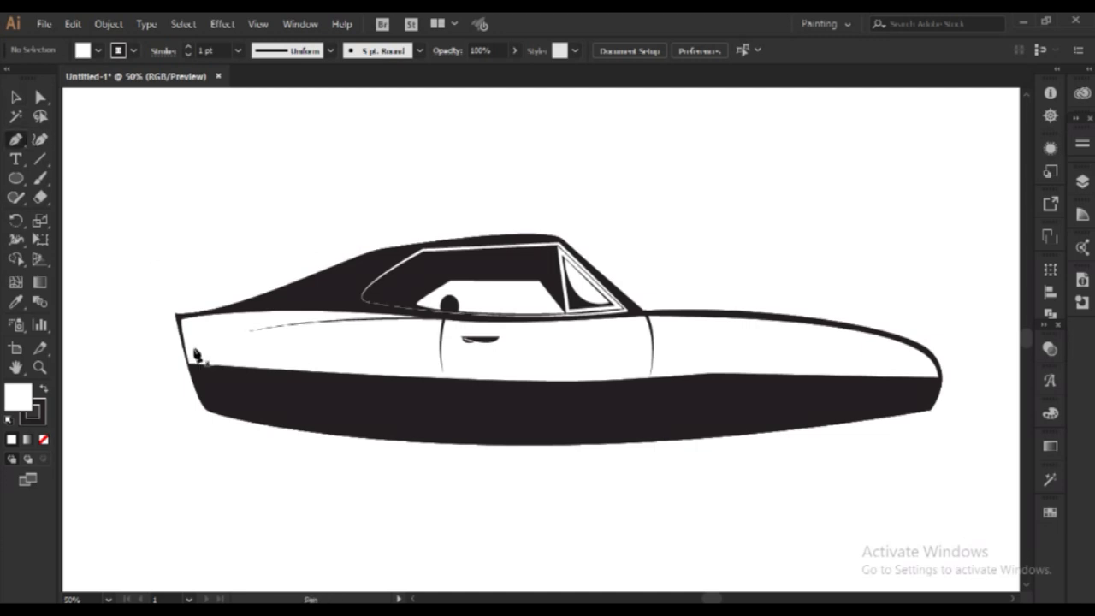
# Step: Pen the rear wheel-arch path across the black lower body, with no fill
pyautogui.click(304, 436)
pyautogui.moveTo(342, 379); pyautogui.dragTo(414, 395)
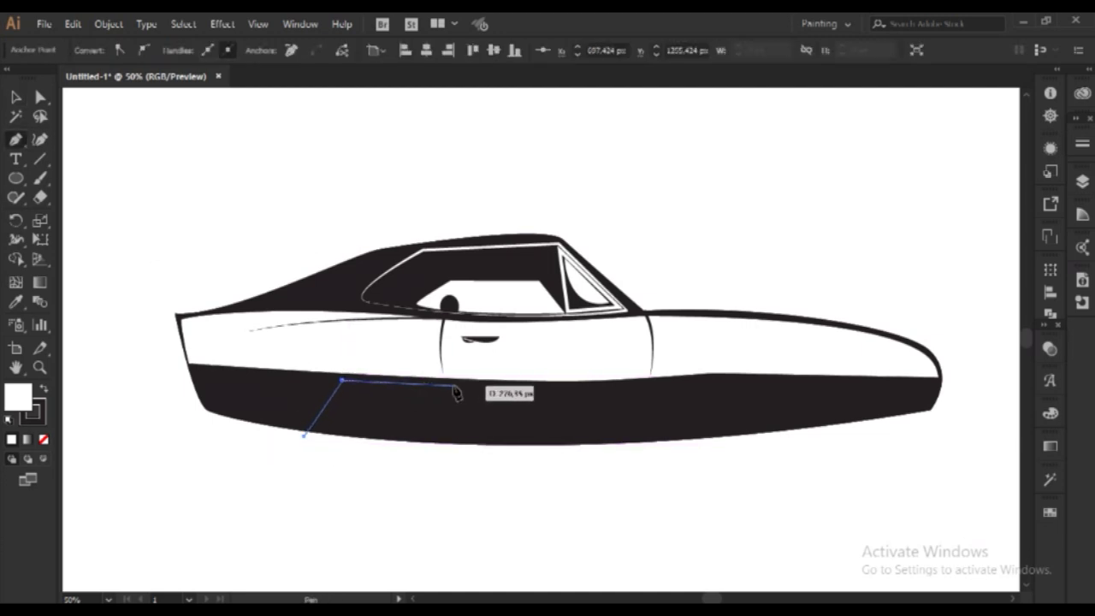
pyautogui.hotkey('ctrl', 'z')
pyautogui.hotkey('ctrl', 'z')
pyautogui.click(259, 431)
pyautogui.moveTo(289, 382); pyautogui.dragTo(405, 390)
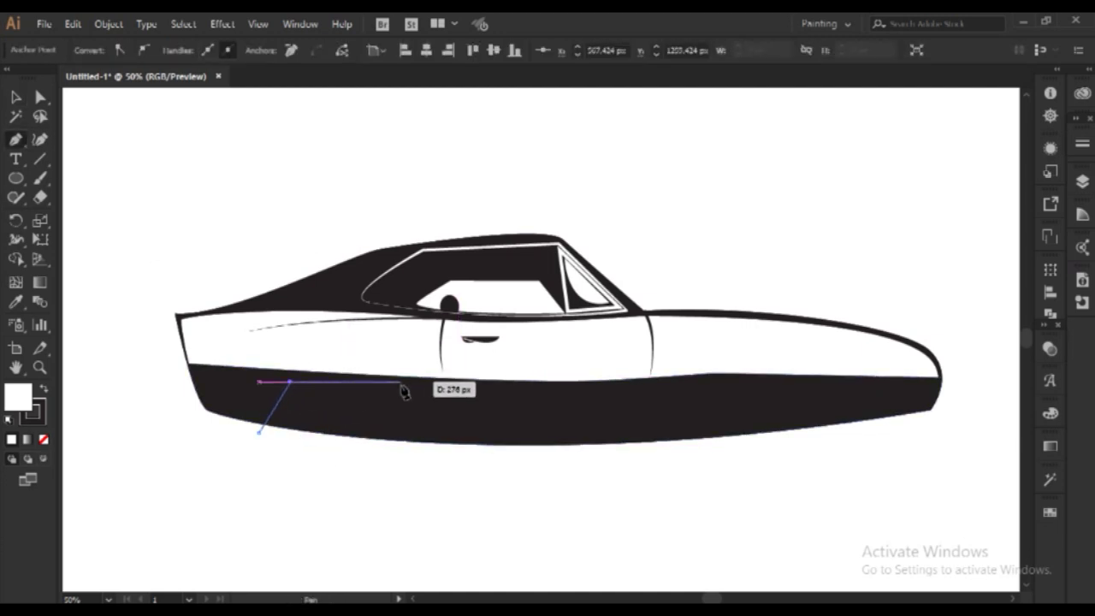
pyautogui.click(402, 382)
pyautogui.click(432, 447)
pyautogui.moveTo(433, 451)
pyautogui.mouseDown()
pyautogui.moveTo(460, 476)
pyautogui.moveTo(103, 274)
pyautogui.mouseUp()
pyautogui.press('v')
pyautogui.press('/')
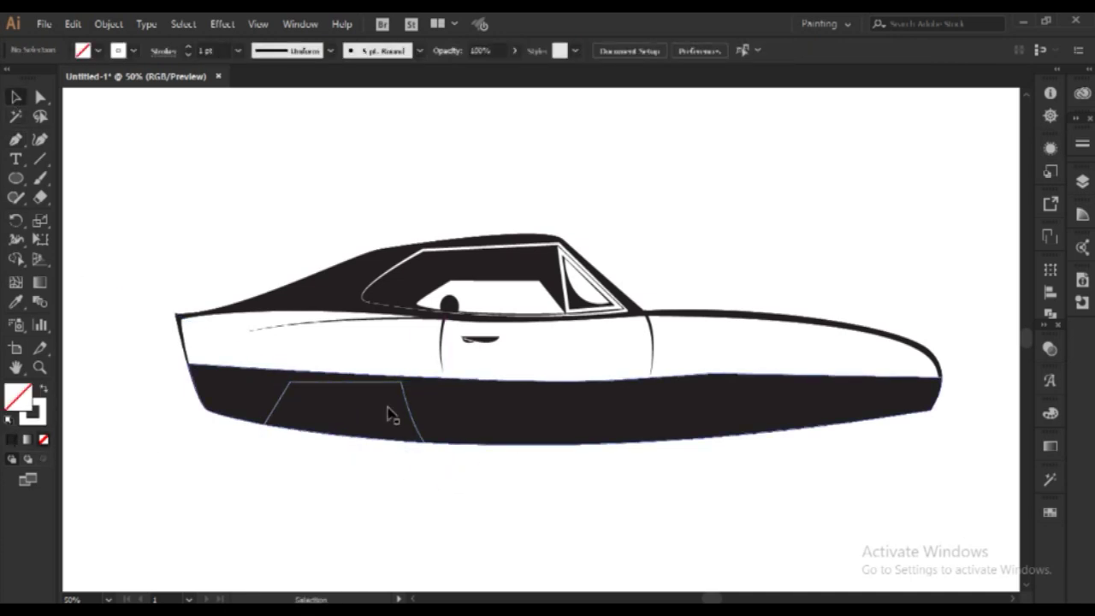
# Step: Round the arch's two top corners and refine their handles into smooth curves
pyautogui.click(16, 139)
pyautogui.moveTo(265, 349); pyautogui.dragTo(416, 476)
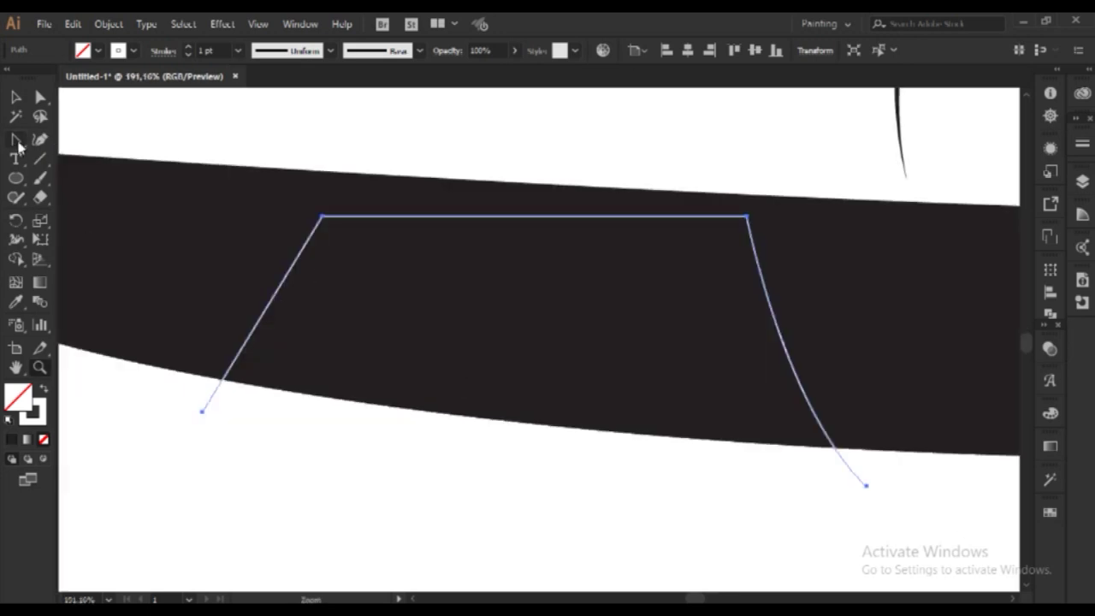
pyautogui.moveTo(321, 215); pyautogui.dragTo(377, 190)
pyautogui.moveTo(747, 214); pyautogui.dragTo(813, 239)
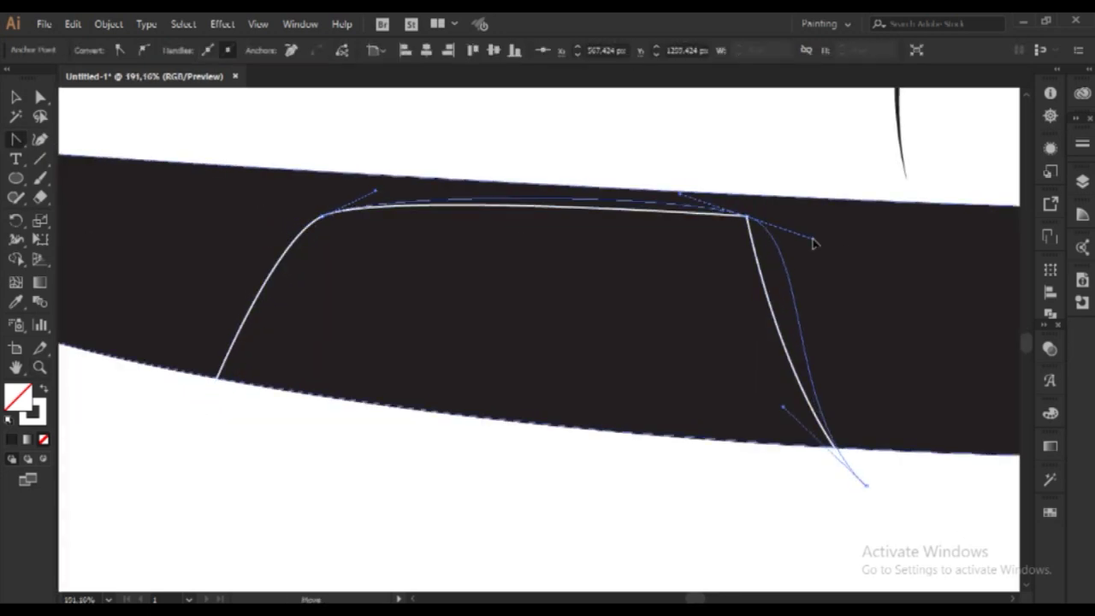
pyautogui.click(41, 97)
pyautogui.moveTo(682, 195); pyautogui.dragTo(567, 171)
pyautogui.moveTo(813, 238)
pyautogui.mouseDown()
pyautogui.moveTo(824, 257)
pyautogui.moveTo(815, 232)
pyautogui.mouseUp()
pyautogui.moveTo(783, 408); pyautogui.dragTo(796, 387)
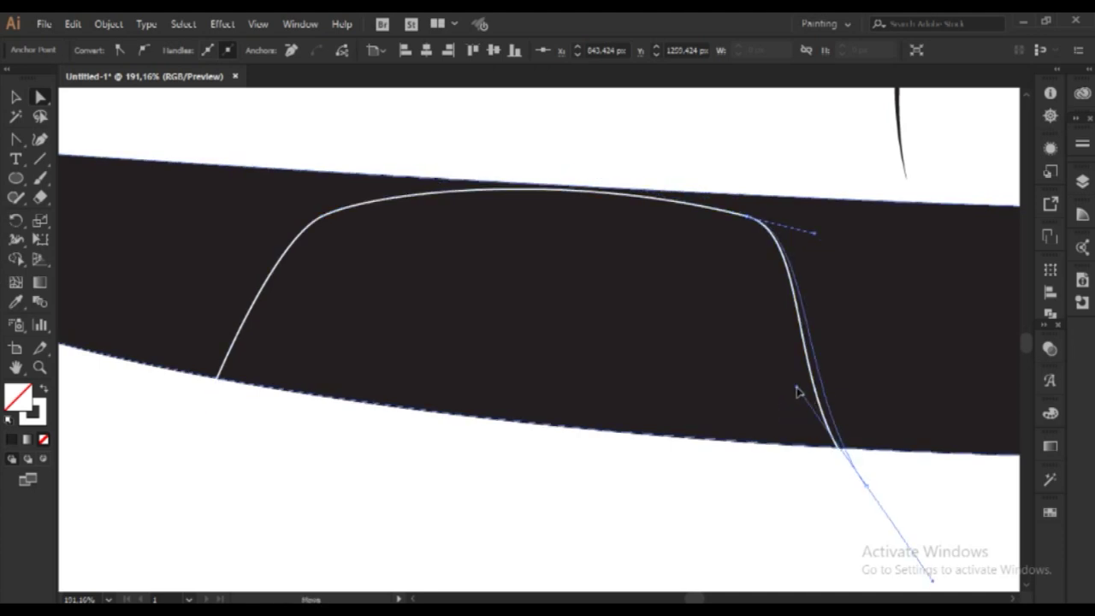
# Step: Fit the car back in view and reselect the finished 4 pt arch line
pyautogui.click(795, 486)
pyautogui.hotkey('ctrl', '0')
pyautogui.hotkey('ctrl', '=')
pyautogui.hotkey('ctrl', '=')
pyautogui.hotkey('ctrl', '=')
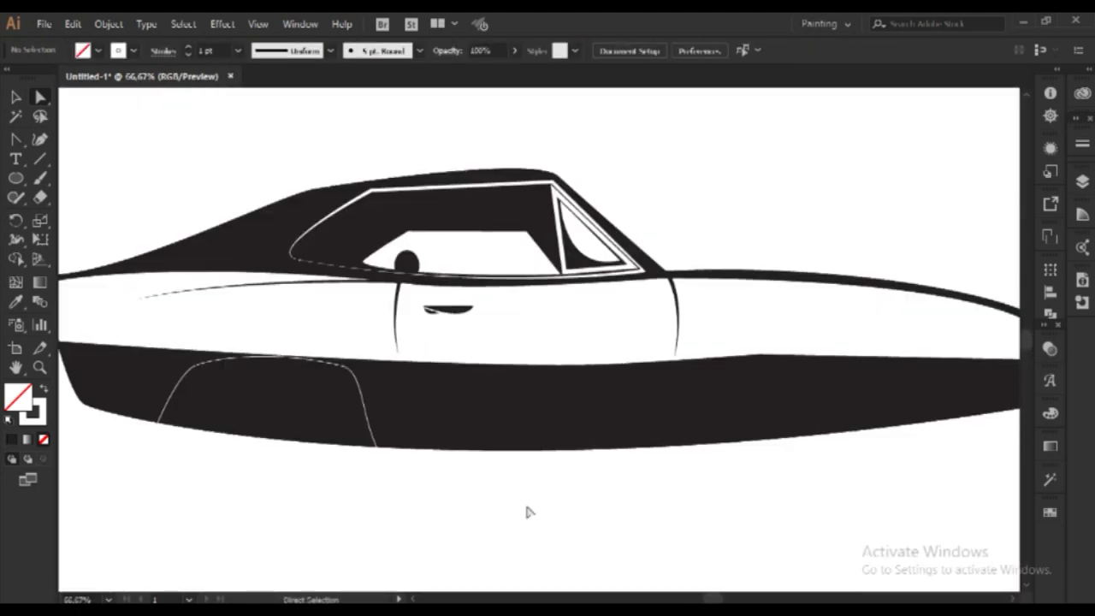
pyautogui.click(365, 413)
pyautogui.press('v')
pyautogui.scroll(1, 222, 51)
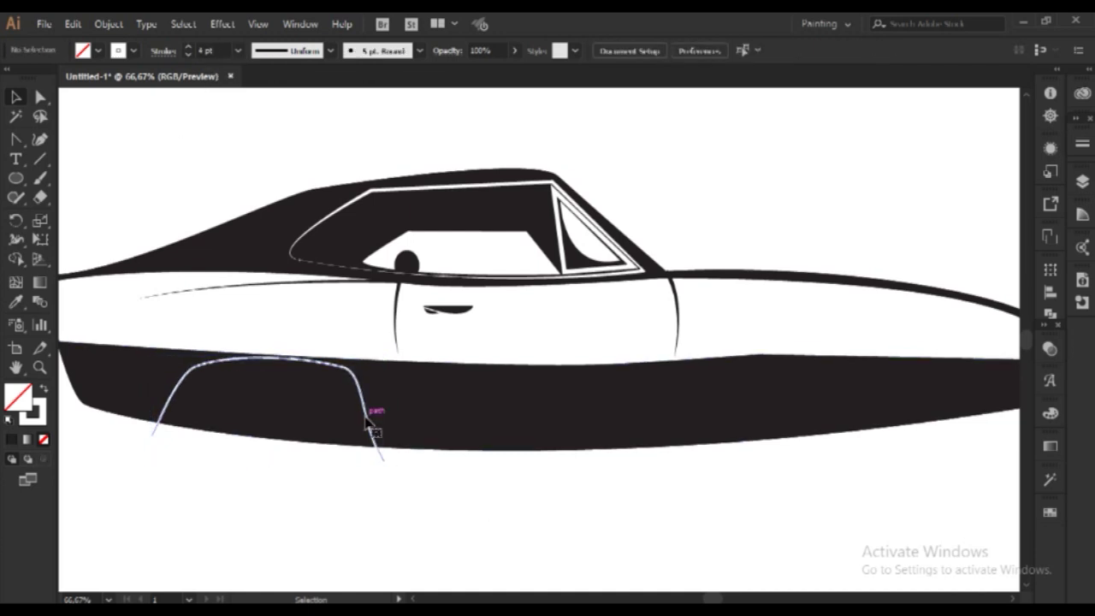
# Step: Pen a short curve beside the rear arch and taper it with the Width tool
pyautogui.click(447, 503)
pyautogui.press('p')
pyautogui.moveTo(146, 416); pyautogui.dragTo(200, 365)
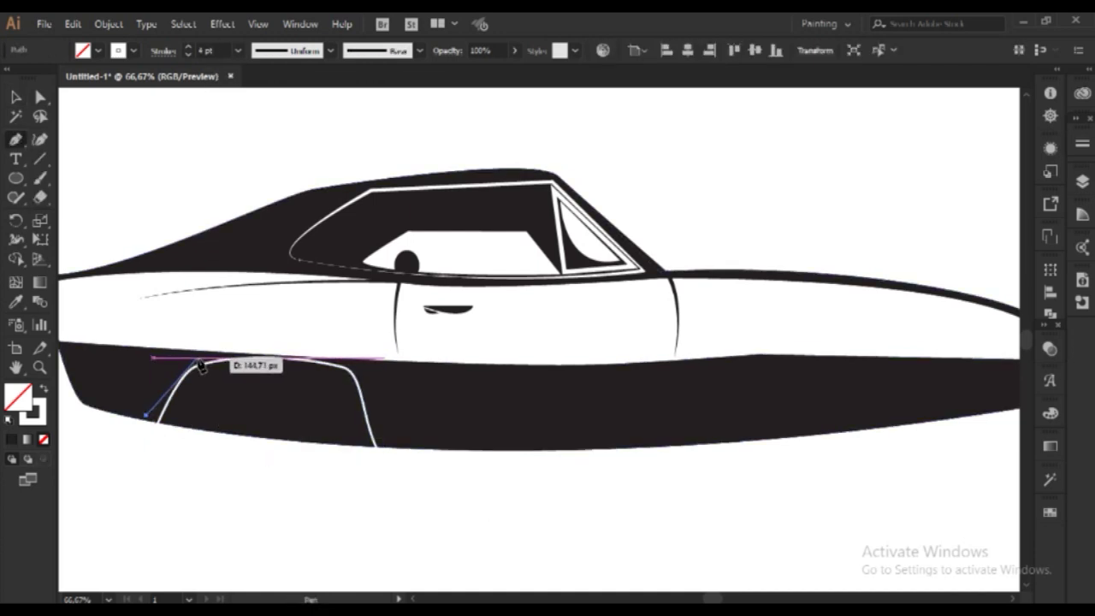
pyautogui.press('v')
pyautogui.moveTo(15, 239); pyautogui.dragTo(69, 237)
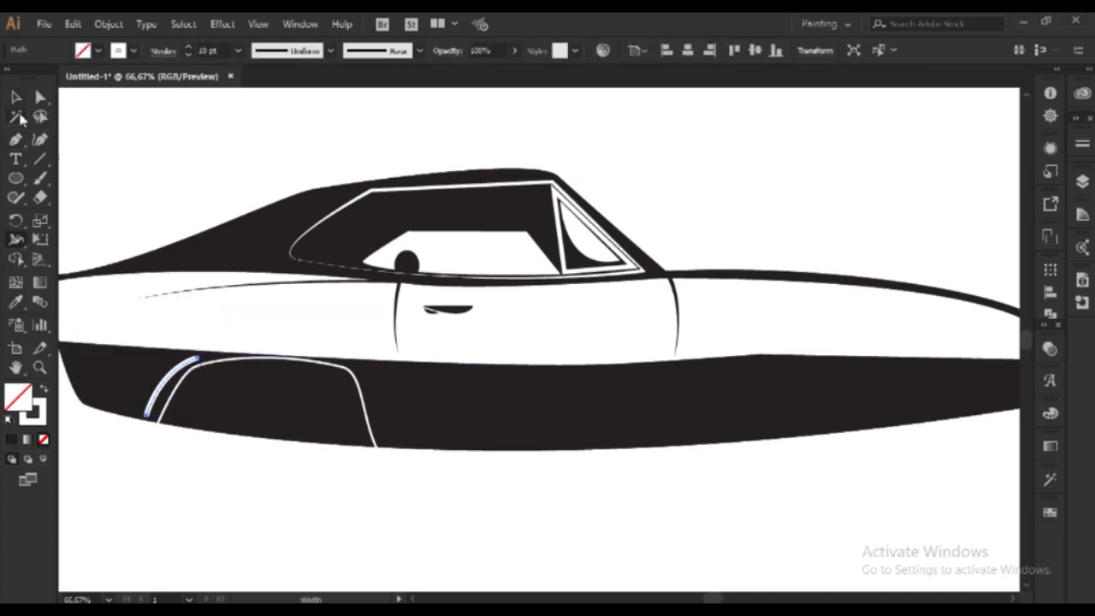
pyautogui.moveTo(200, 364); pyautogui.dragTo(192, 359)
pyautogui.press('v')
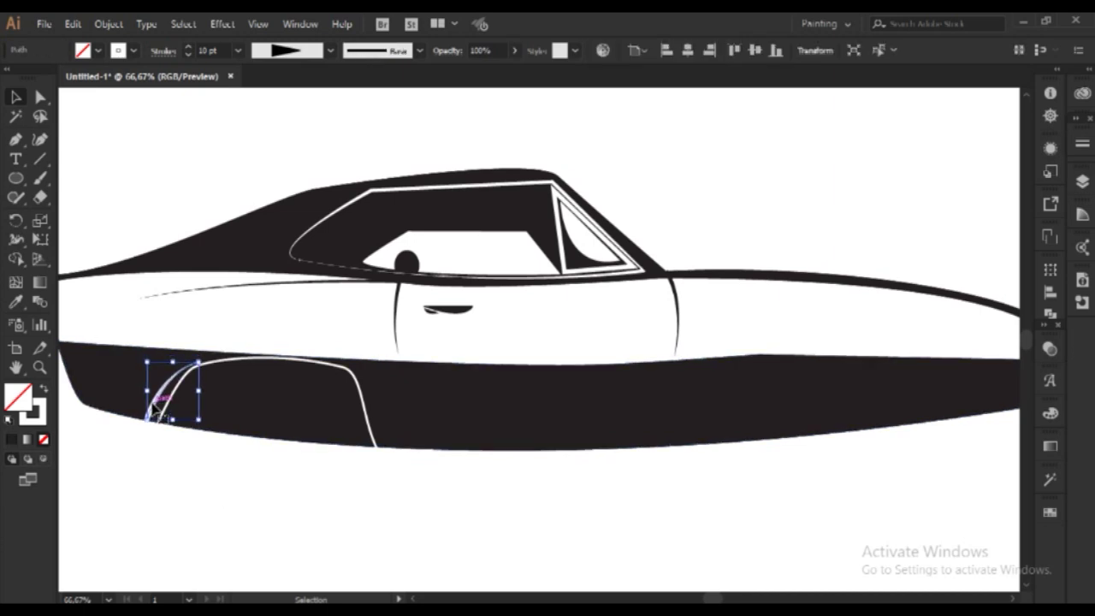
# Step: Check the tapered trim curve's anchors and pan around the rear arch
pyautogui.click(311, 482)
pyautogui.scroll(-1, 311, 482)
pyautogui.click(184, 359)
pyautogui.press('a')
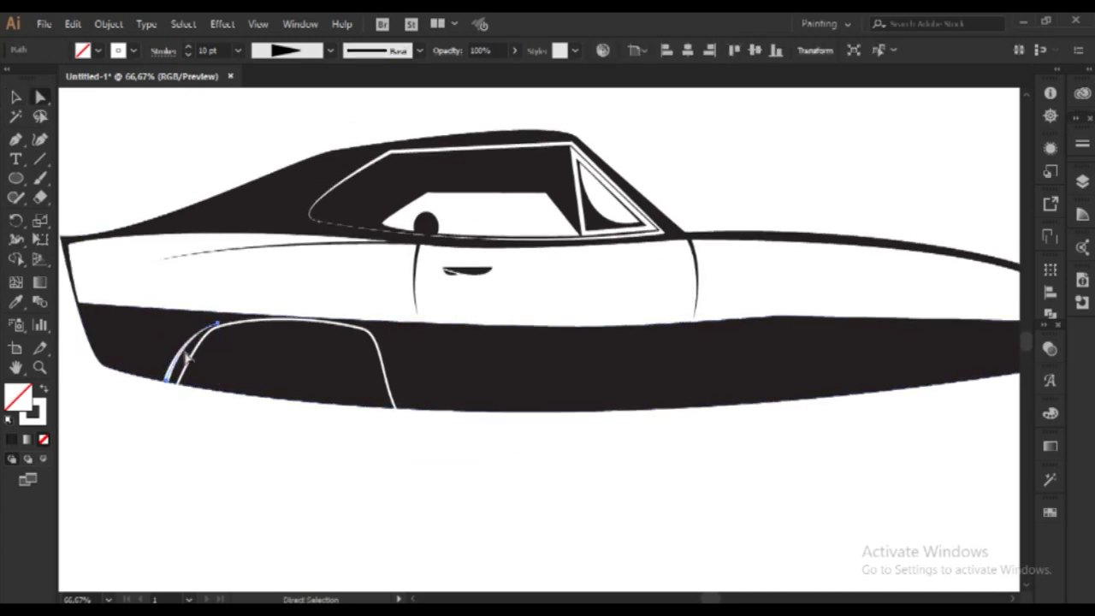
pyautogui.click(232, 445)
pyautogui.scroll(-3, 521, 491)
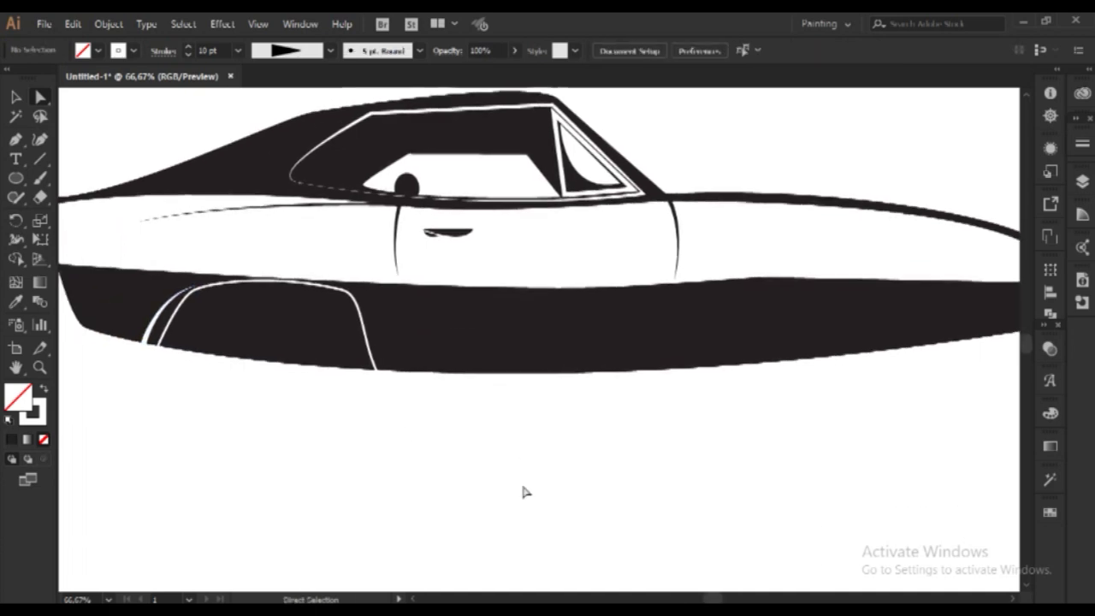
pyautogui.scroll(2, 521, 480)
pyautogui.hscroll(3, 521, 481)
pyautogui.hscroll(-1, 521, 481)
# Step: Pen the front wheel-arch path, rising and curving down near the nose
pyautogui.press('p')
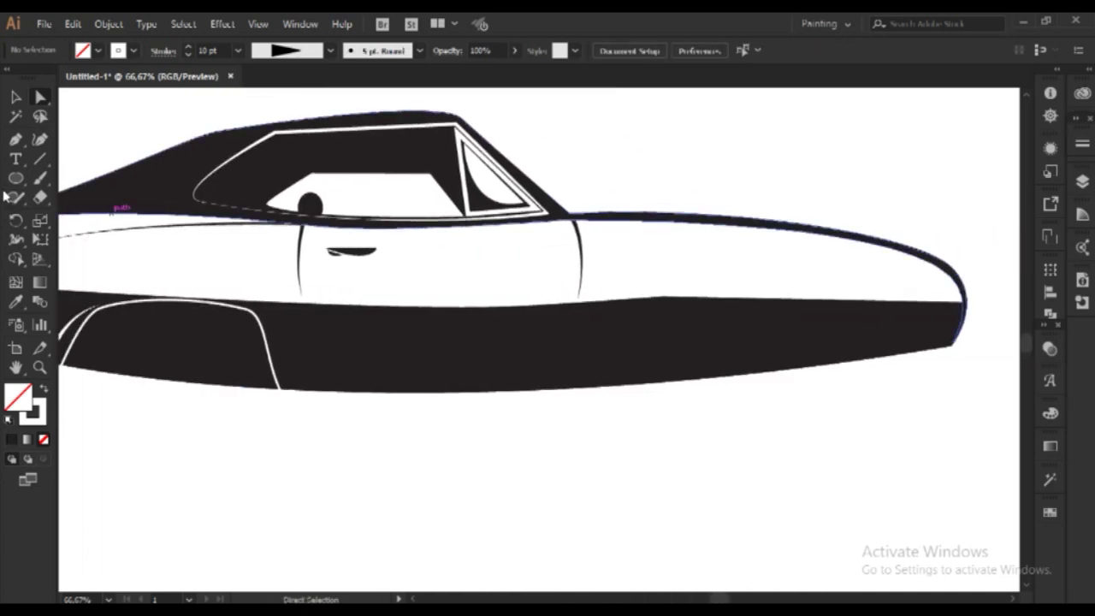
pyautogui.click(668, 402)
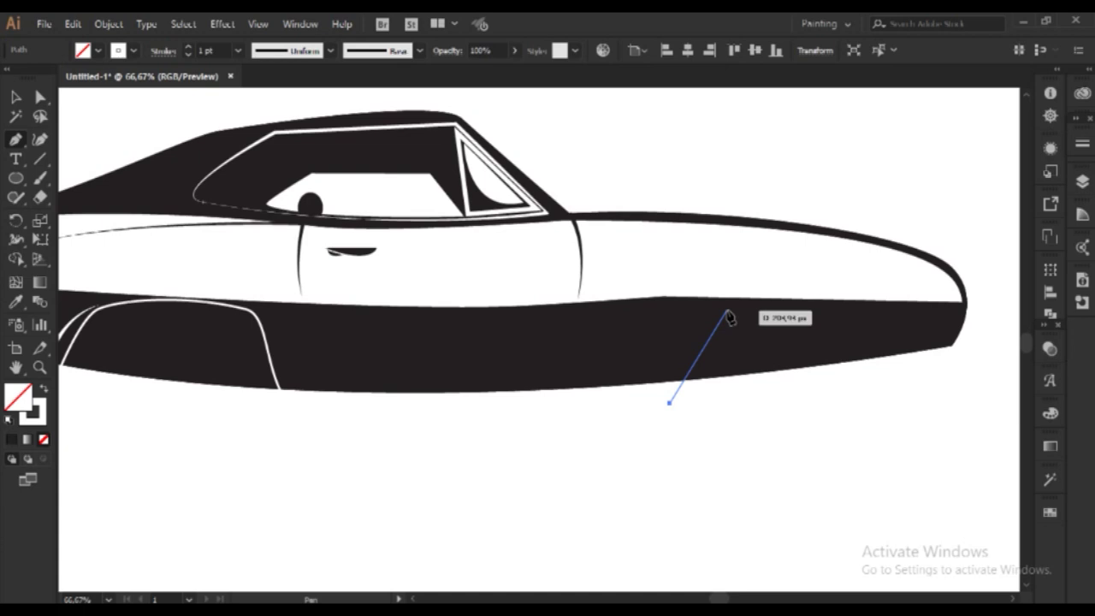
pyautogui.moveTo(728, 312); pyautogui.dragTo(738, 273)
pyautogui.moveTo(874, 345); pyautogui.dragTo(858, 427)
# Step: Reshape the front arch's anchors and handles into a smooth rounded curve
pyautogui.click(40, 96)
pyautogui.moveTo(893, 275); pyautogui.dragTo(887, 276)
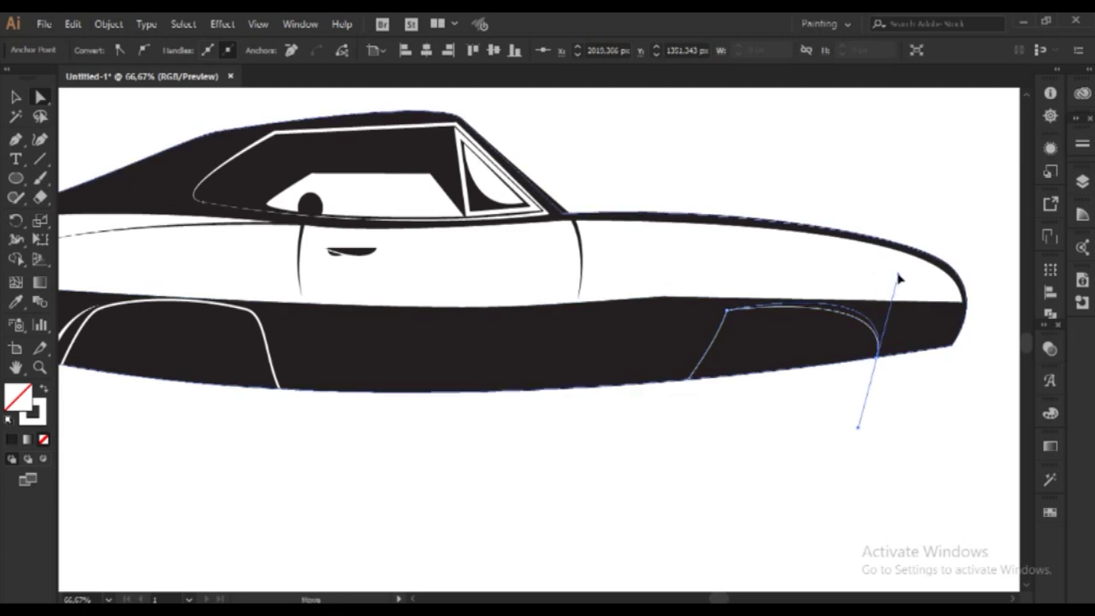
pyautogui.moveTo(16, 139); pyautogui.dragTo(76, 189)
pyautogui.moveTo(727, 311); pyautogui.dragTo(763, 310)
pyautogui.press('a')
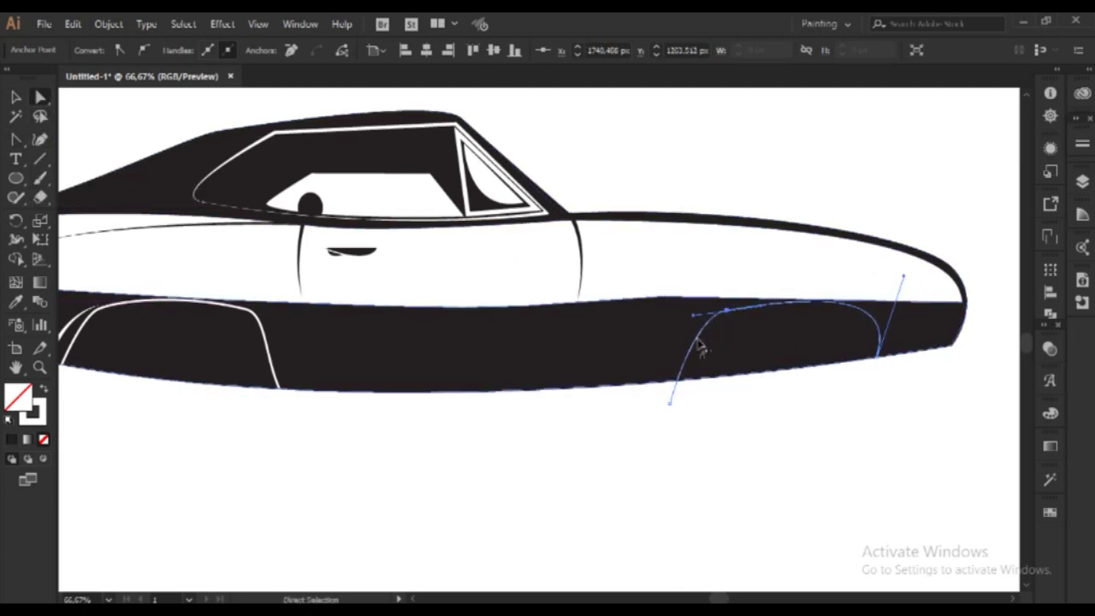
pyautogui.moveTo(672, 402); pyautogui.dragTo(721, 362)
# Step: Select the front arch line to give it a 6 pt white stroke
pyautogui.keyDown('ctrl'); pyautogui.click(878, 336); pyautogui.keyUp('ctrl')
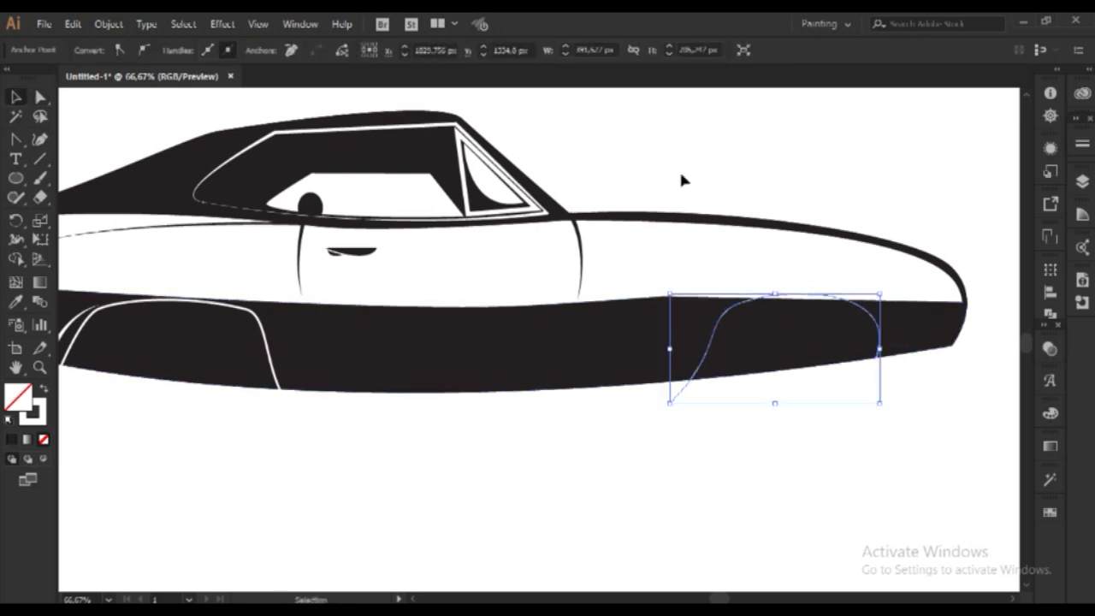
pyautogui.click(853, 269)
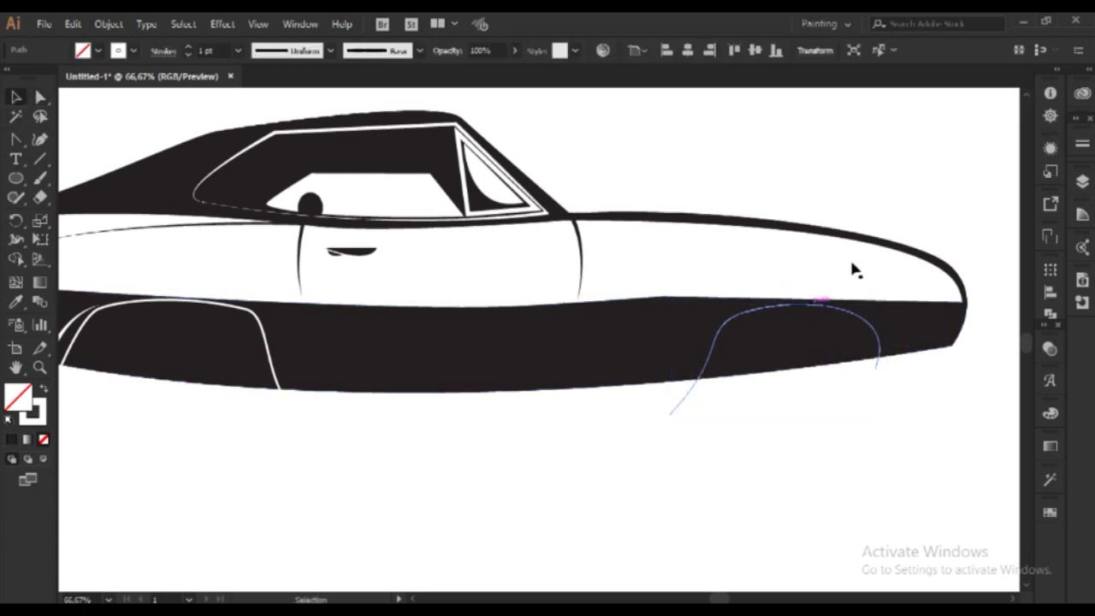
pyautogui.click(723, 465)
pyautogui.hscroll(-2, 724, 465)
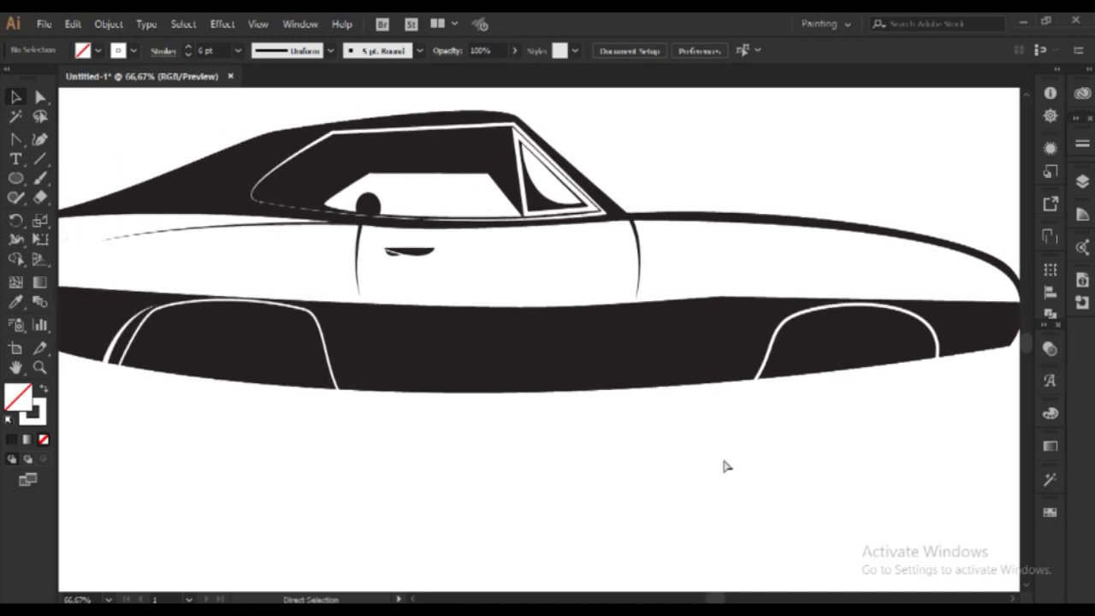
pyautogui.hscroll(-2, 724, 464)
pyautogui.hscroll(-1, 724, 465)
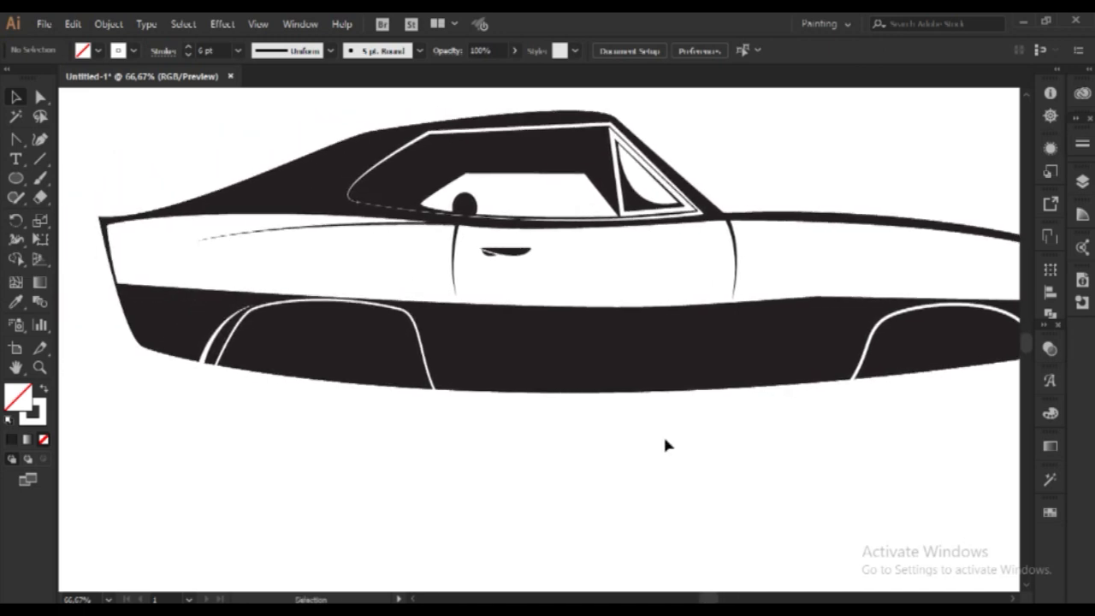
# Step: Draw a black, strokeless circle and size it as the rear wheel in its arch
pyautogui.press('l')
pyautogui.moveTo(325, 379); pyautogui.dragTo(398, 454)
pyautogui.hotkey('shift', 'x')
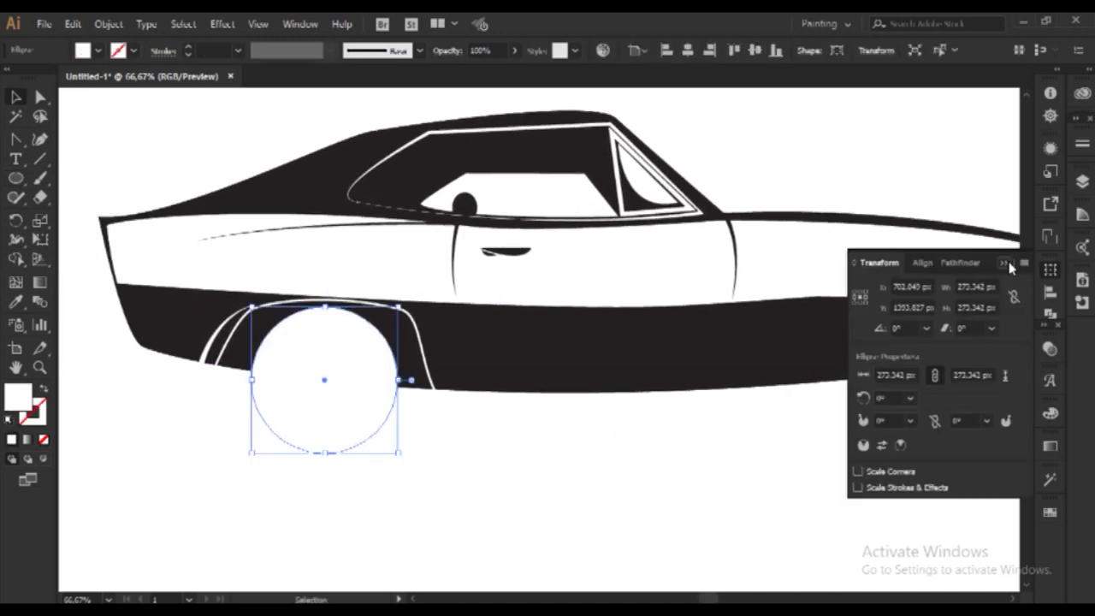
pyautogui.click(1051, 512)
pyautogui.click(891, 496)
pyautogui.moveTo(396, 454); pyautogui.dragTo(411, 467)
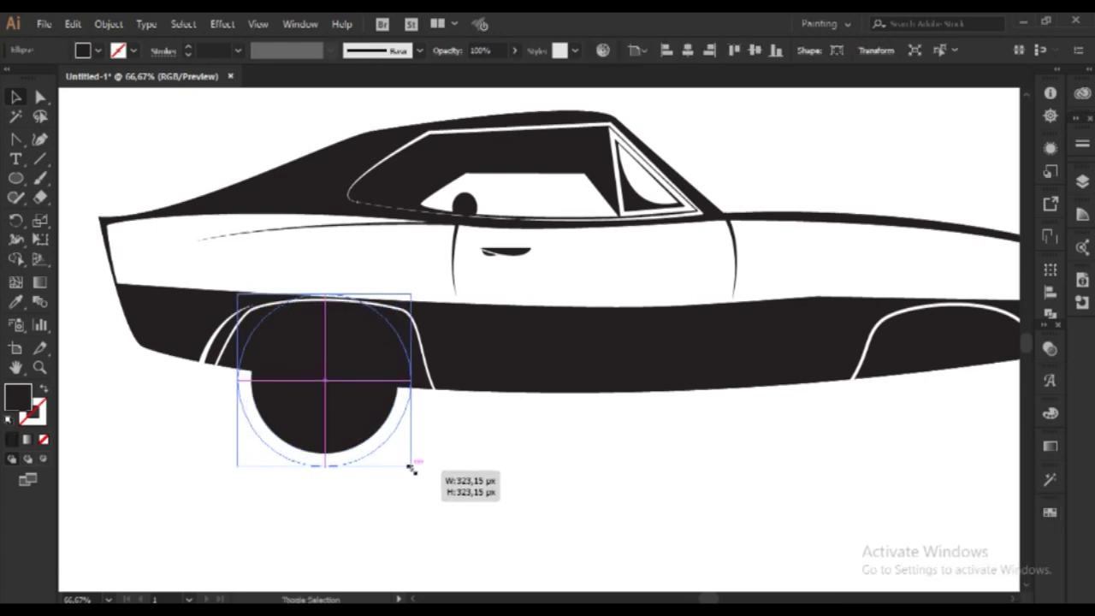
pyautogui.moveTo(369, 416); pyautogui.dragTo(379, 416)
# Step: Copy the wheel into the front arch and shrink it slightly
pyautogui.click(472, 455)
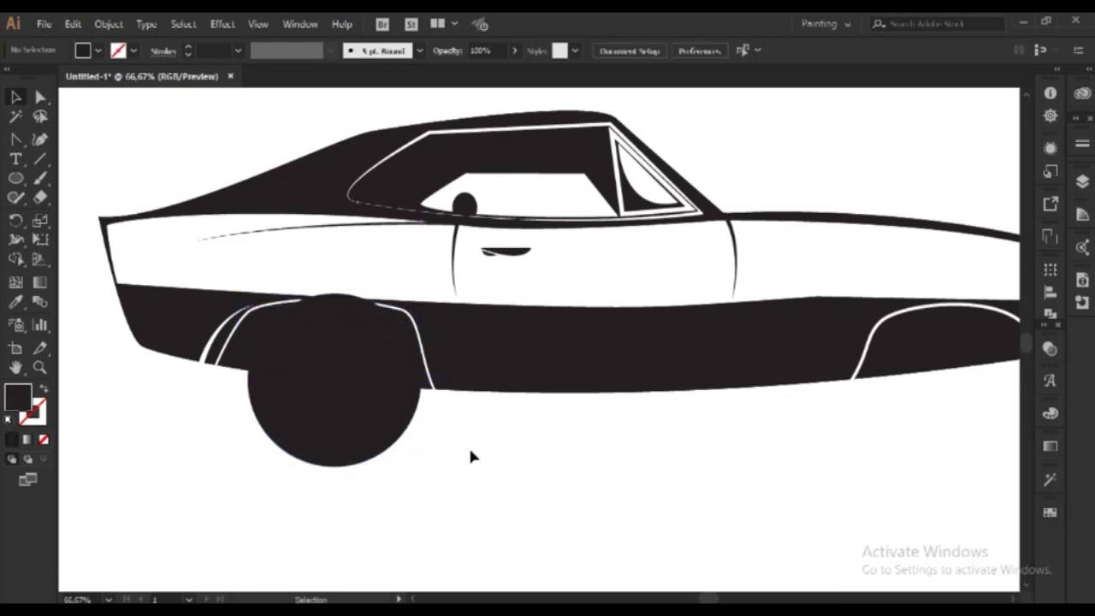
pyautogui.click(254, 341)
pyautogui.rightClick(395, 454)
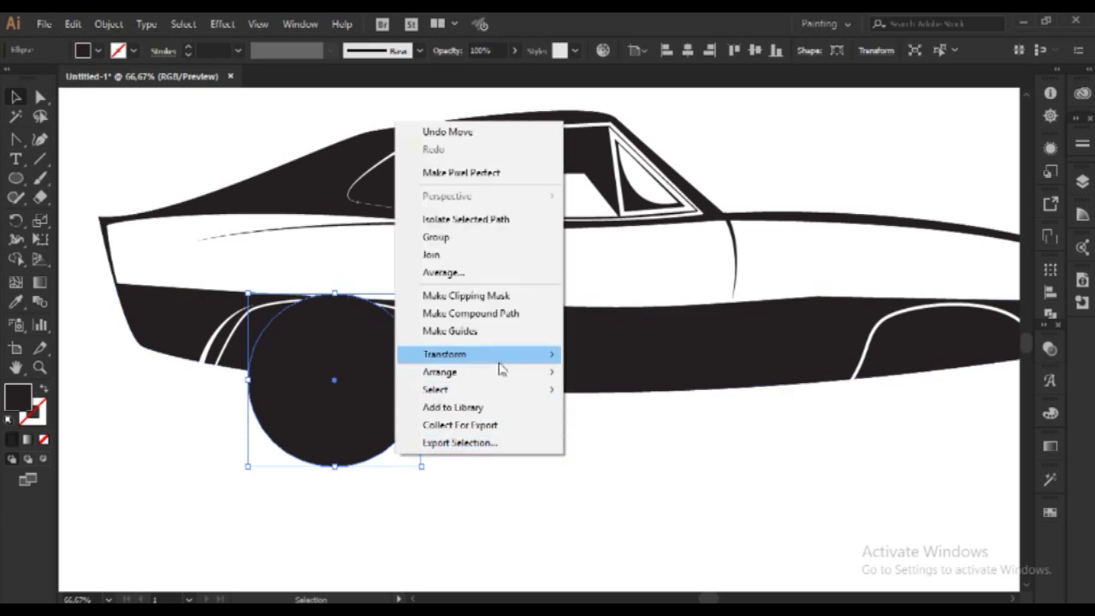
pyautogui.click(578, 501)
pyautogui.hscroll(3, 594, 515)
pyautogui.moveTo(205, 431); pyautogui.dragTo(818, 420)
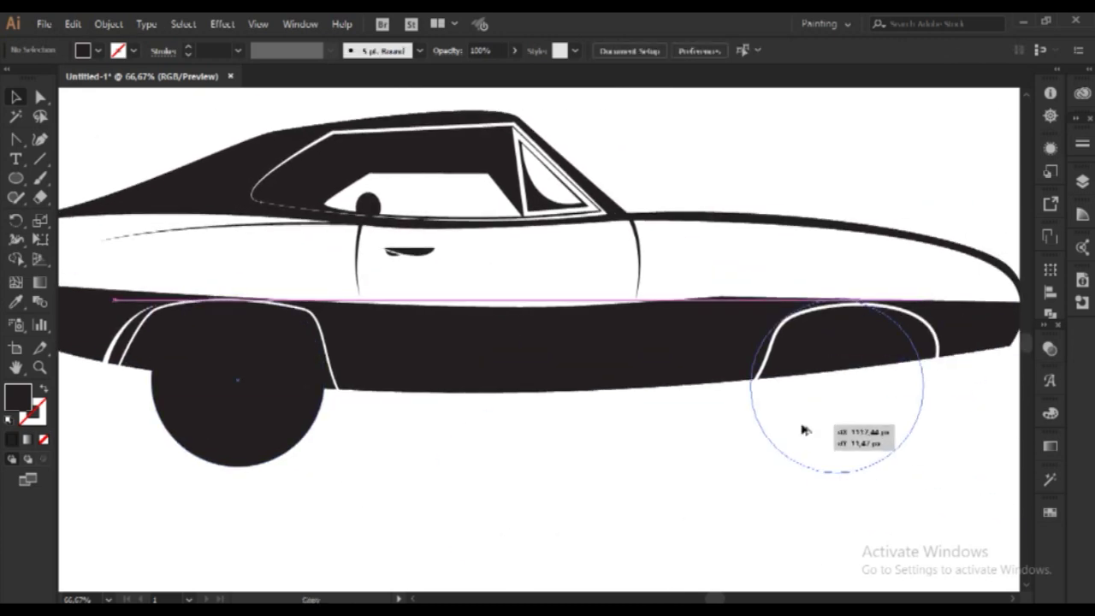
pyautogui.moveTo(939, 457); pyautogui.dragTo(927, 448)
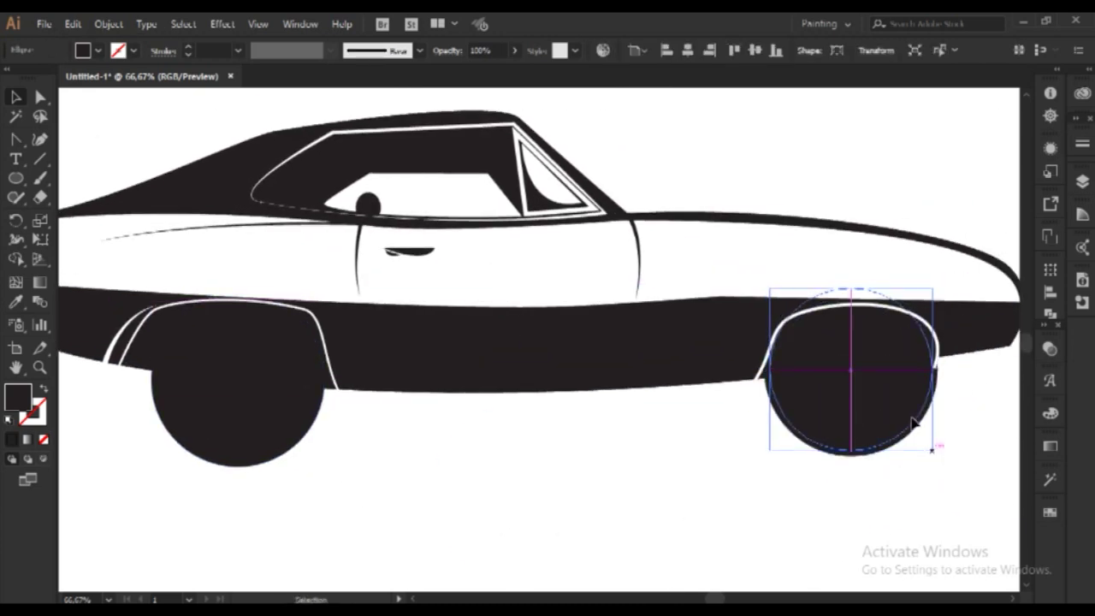
pyautogui.click(934, 475)
# Step: Pan around the car and select the black lower body shape
pyautogui.press('a')
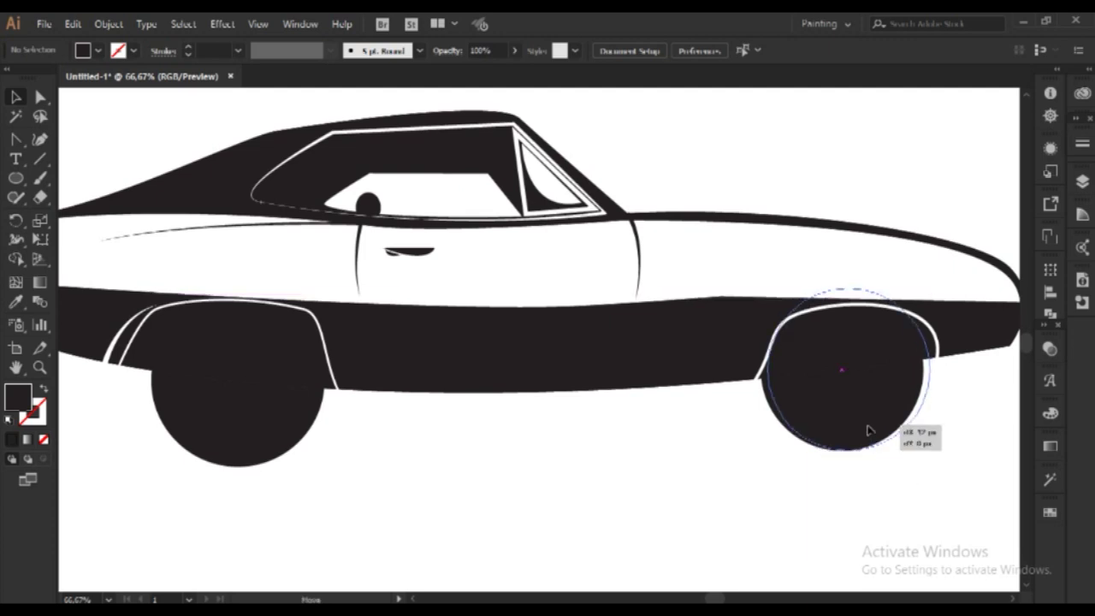
pyautogui.hscroll(-2, 790, 520)
pyautogui.scroll(1, 636, 499)
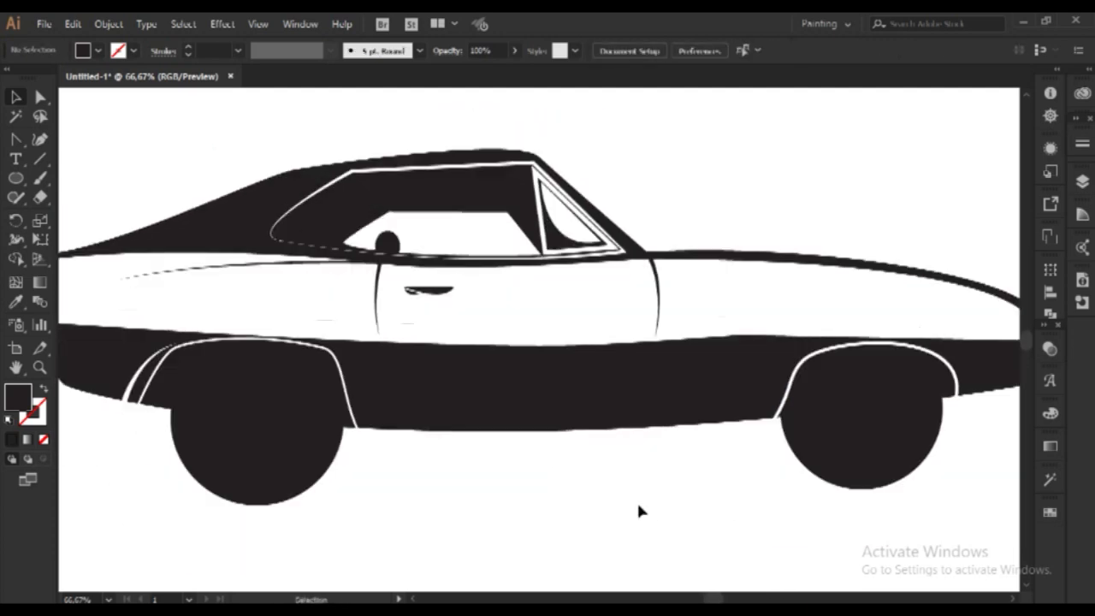
pyautogui.press('v')
pyautogui.scroll(-3, 636, 500)
pyautogui.hscroll(-3, 636, 499)
pyautogui.scroll(-3, 638, 499)
pyautogui.hscroll(-3, 638, 499)
pyautogui.scroll(3, 639, 507)
pyautogui.hscroll(2, 640, 506)
pyautogui.hscroll(1, 639, 506)
pyautogui.press('a')
pyautogui.click(348, 422)
# Step: Shrink a circle inside the front wheel and make it a white outline ring
pyautogui.moveTo(402, 467); pyautogui.dragTo(387, 450)
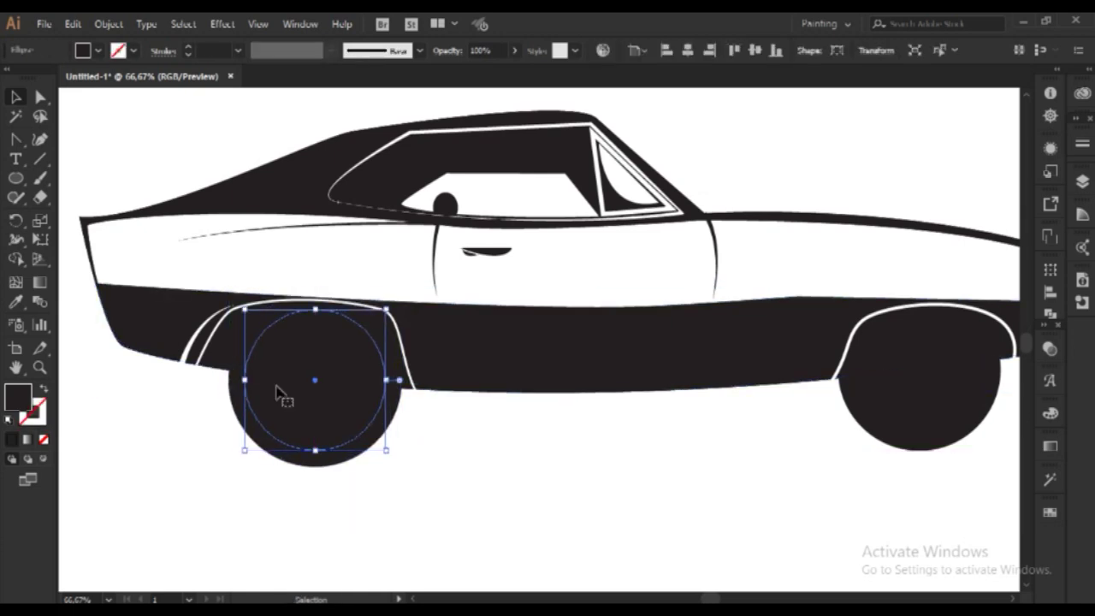
pyautogui.click(43, 388)
pyautogui.click(1051, 446)
pyautogui.click(873, 496)
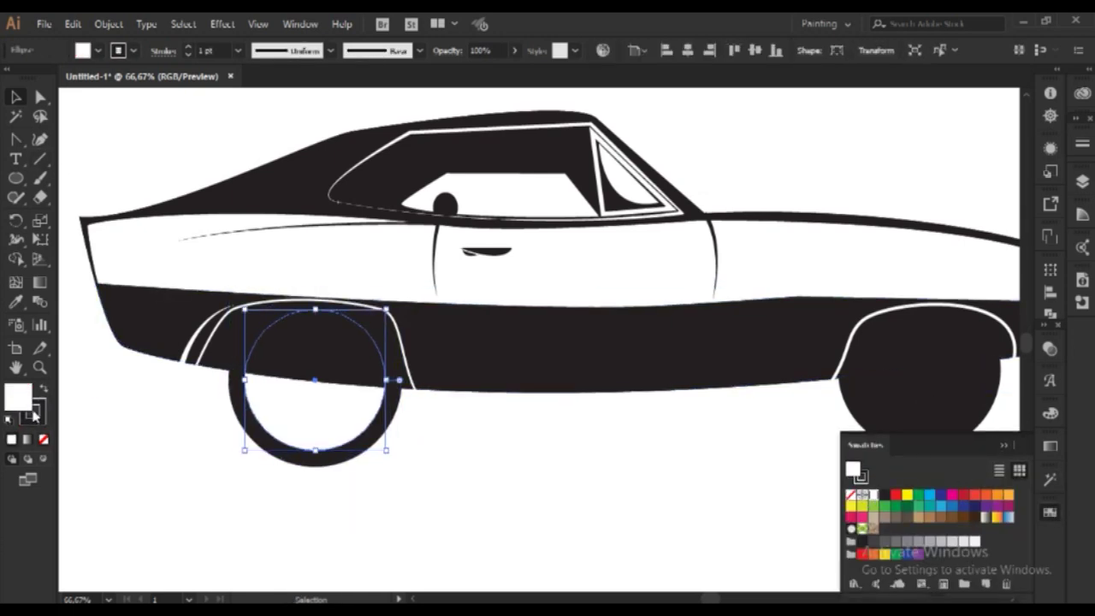
pyautogui.rightClick(333, 447)
pyautogui.scroll(4, 219, 50)
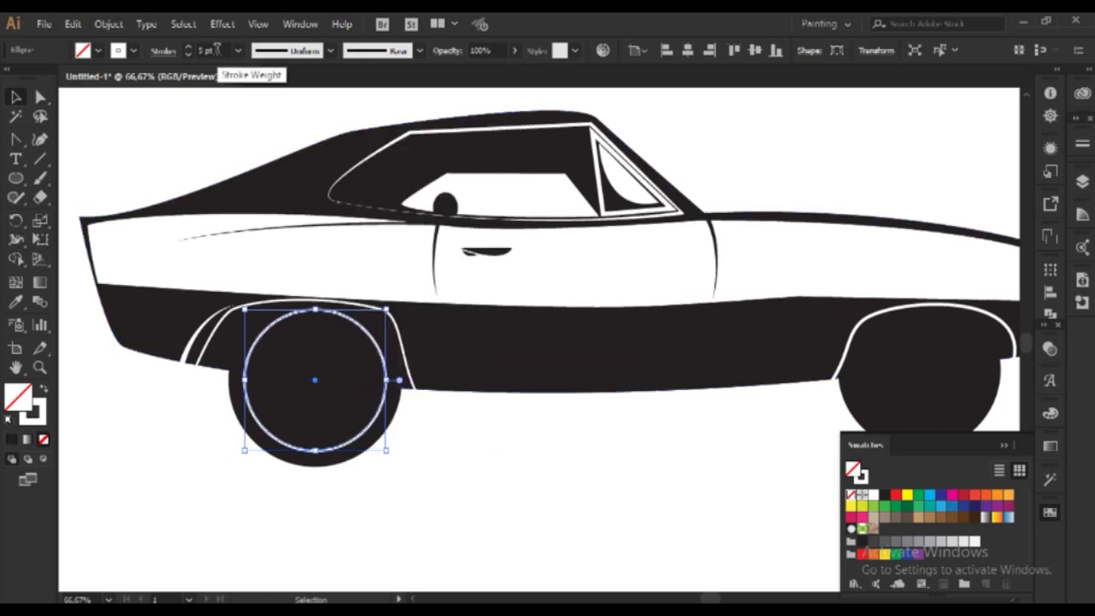
pyautogui.click(421, 473)
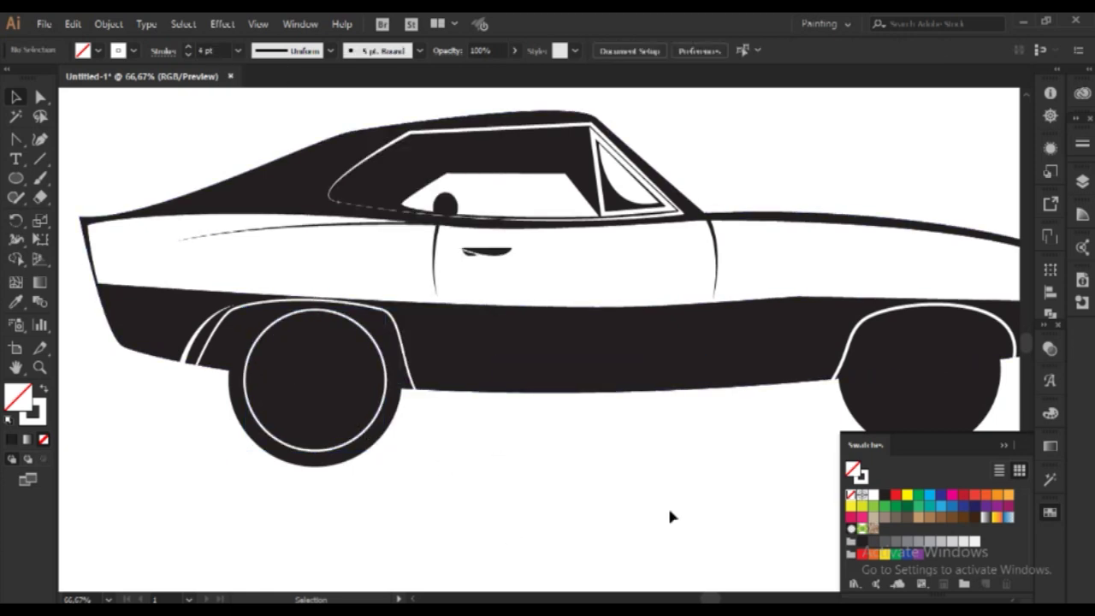
# Step: Copy the white ring onto the rear wheel and resize it to fit
pyautogui.moveTo(342, 445); pyautogui.dragTo(946, 446)
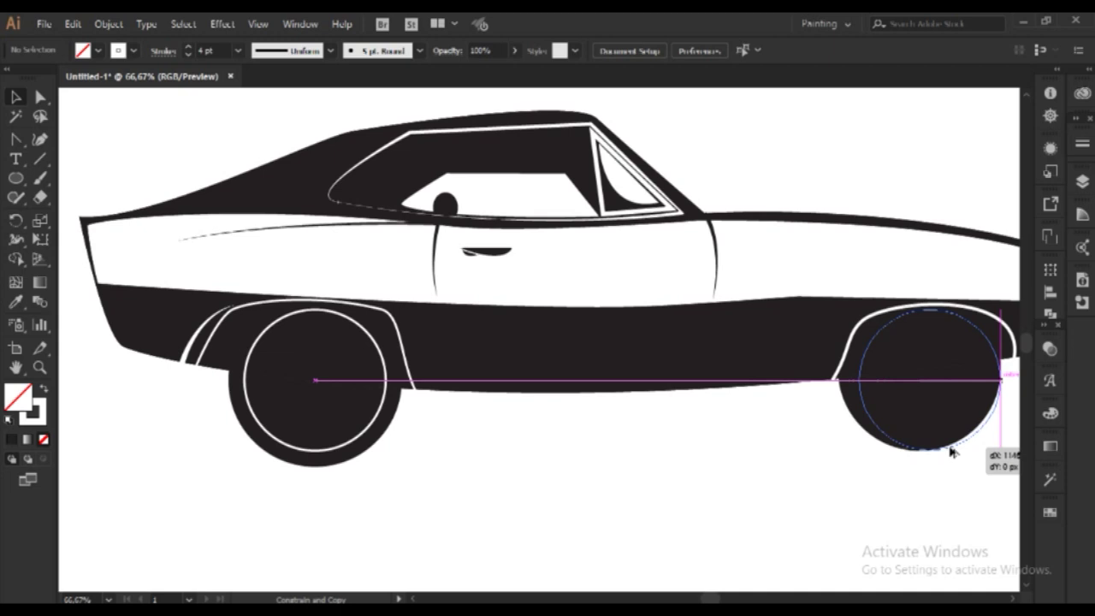
pyautogui.hscroll(5, 950, 501)
pyautogui.hotkey('shift', 'x')
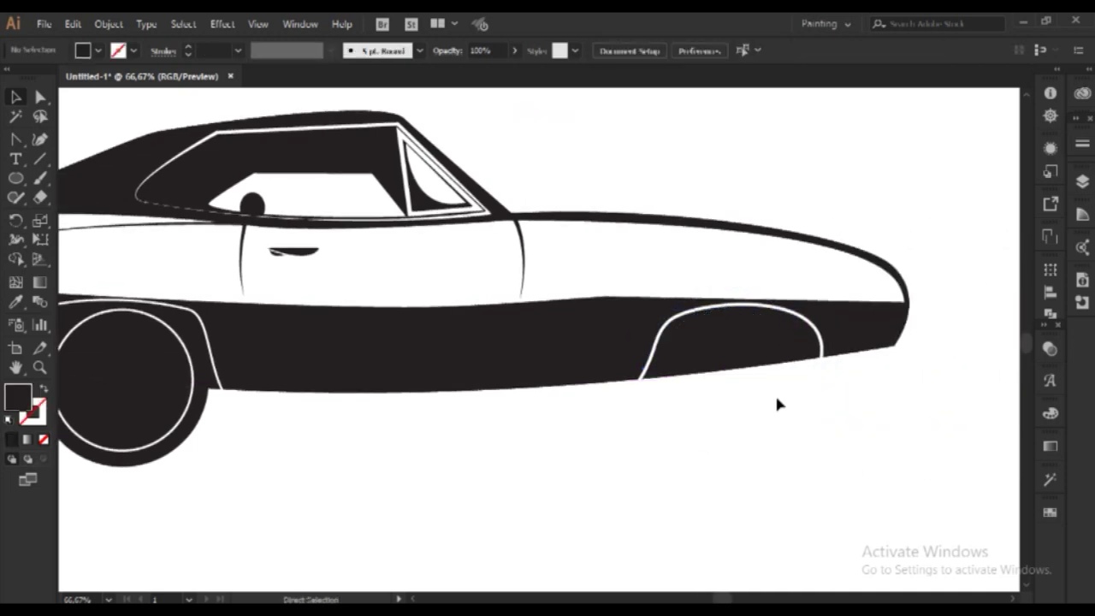
pyautogui.click(1050, 413)
pyautogui.click(873, 493)
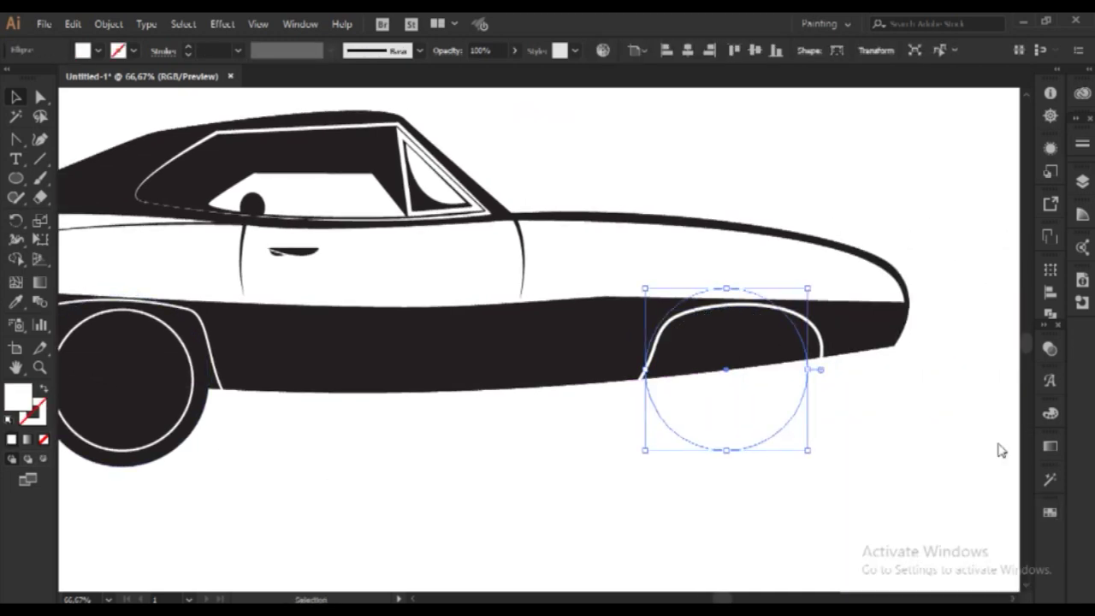
pyautogui.hotkey('shift', 'x')
pyautogui.moveTo(808, 450); pyautogui.dragTo(794, 447)
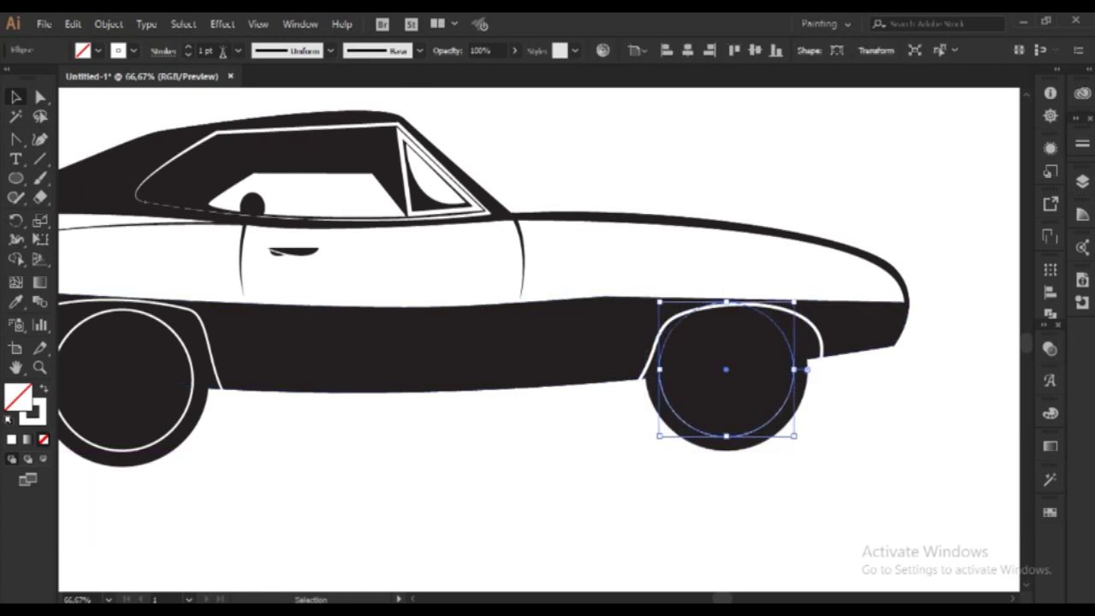
pyautogui.rightClick(710, 433)
pyautogui.click(803, 529)
pyautogui.moveTo(774, 432); pyautogui.dragTo(765, 424)
pyautogui.hscroll(-5, 745, 511)
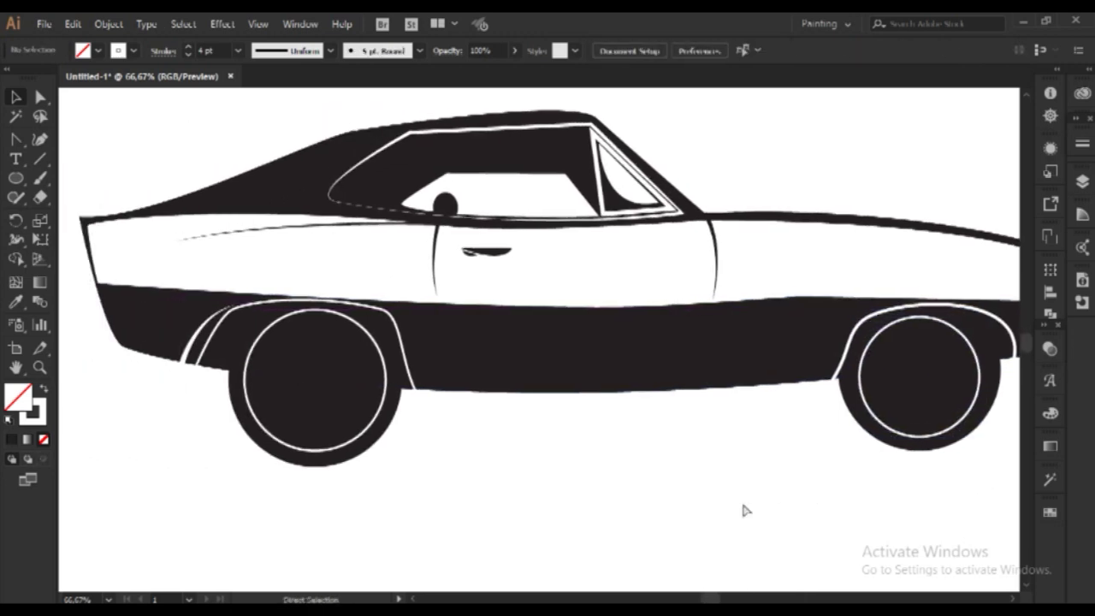
pyautogui.hscroll(2, 744, 511)
# Step: Scale a smaller inner circle inside the front wheel ring, stroke aligned inside
pyautogui.press('a')
pyautogui.click(335, 425)
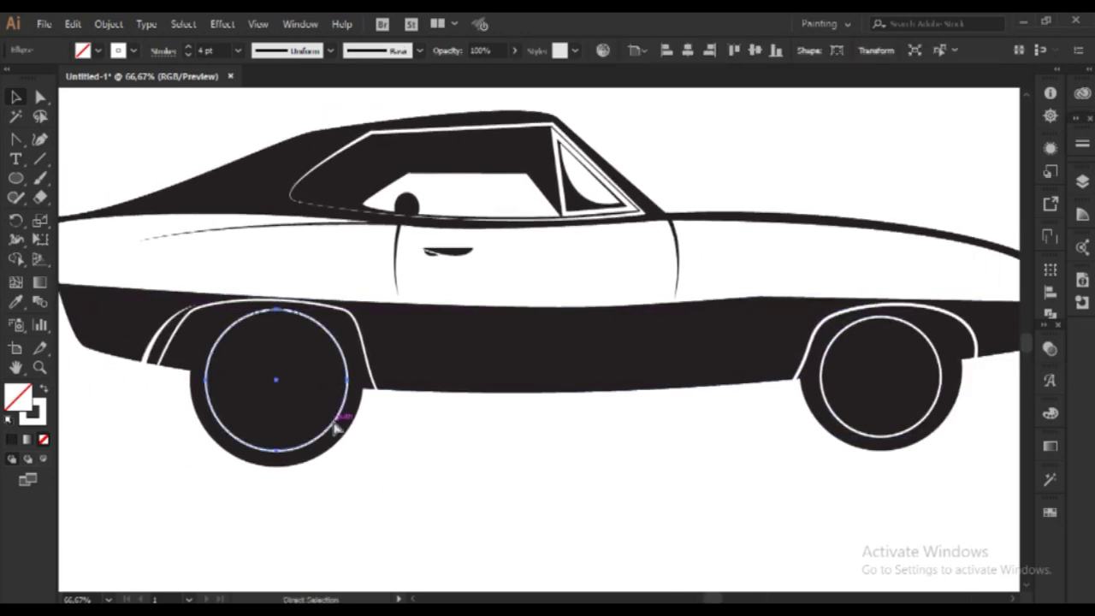
pyautogui.click(348, 452)
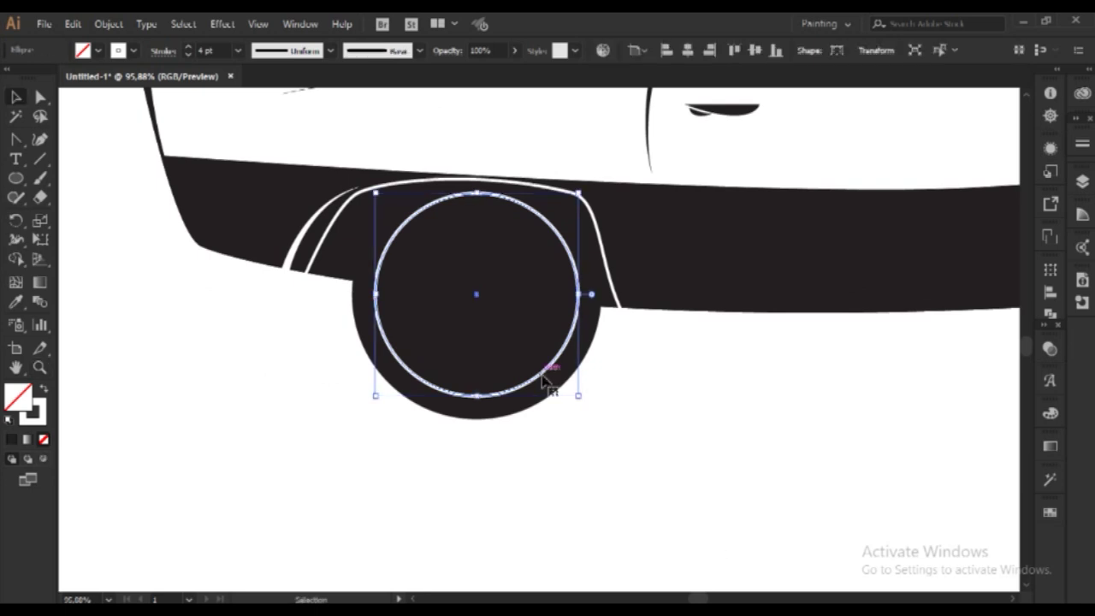
pyautogui.moveTo(578, 398); pyautogui.dragTo(571, 386)
pyautogui.click(484, 386)
pyautogui.moveTo(476, 211); pyautogui.dragTo(481, 220)
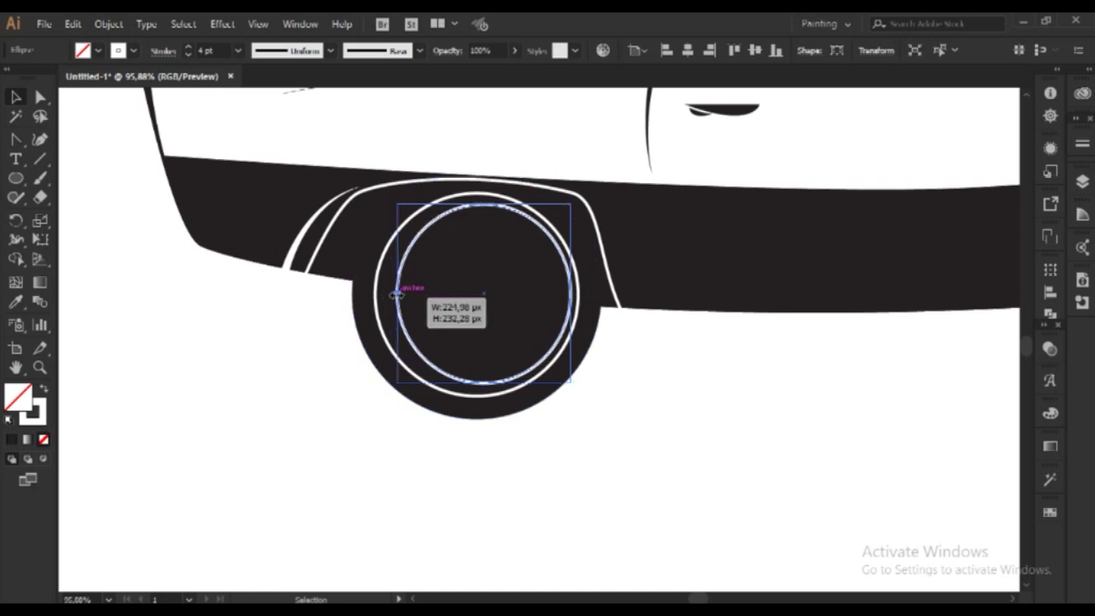
pyautogui.moveTo(385, 293); pyautogui.dragTo(391, 291)
pyautogui.click(163, 51)
pyautogui.click(78, 134)
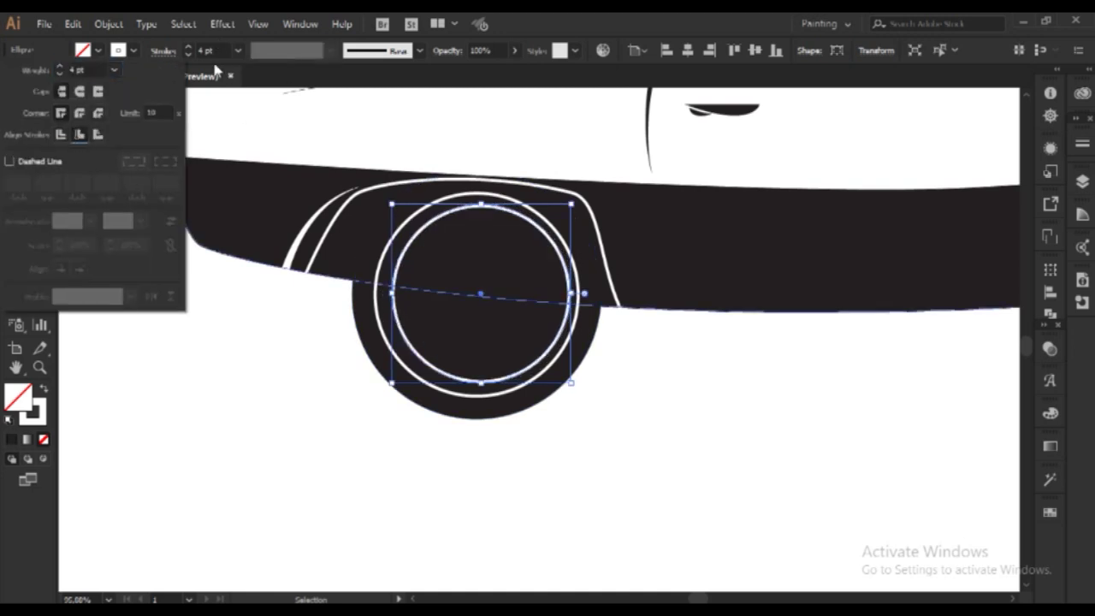
# Step: Shrink the front wheel's inner circle further around its centre
pyautogui.scroll(5, 214, 51)
pyautogui.scroll(4, 220, 49)
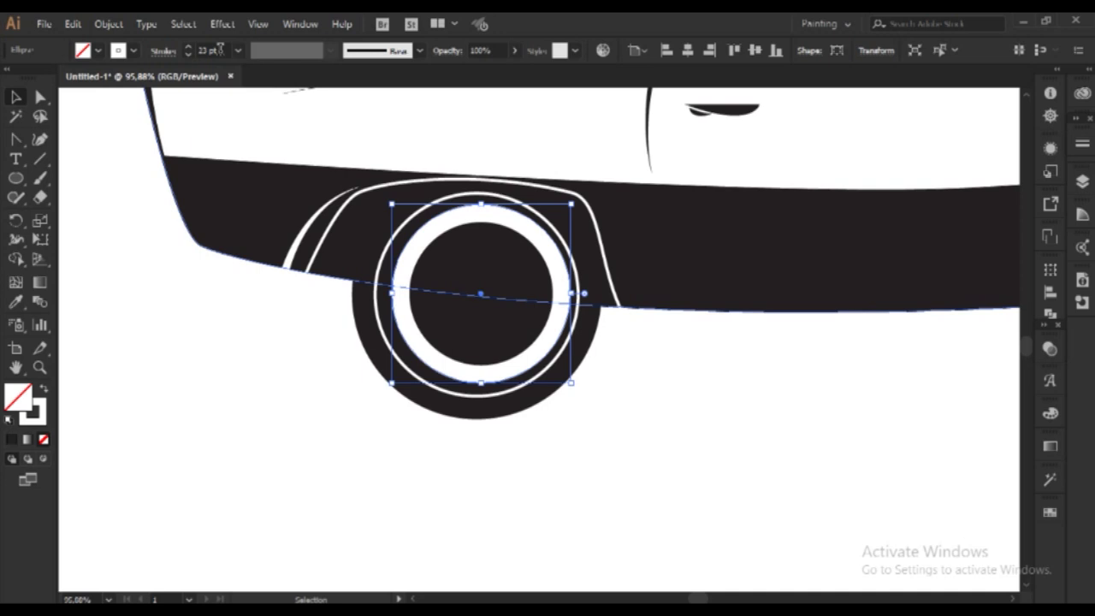
pyautogui.scroll(-12, 220, 50)
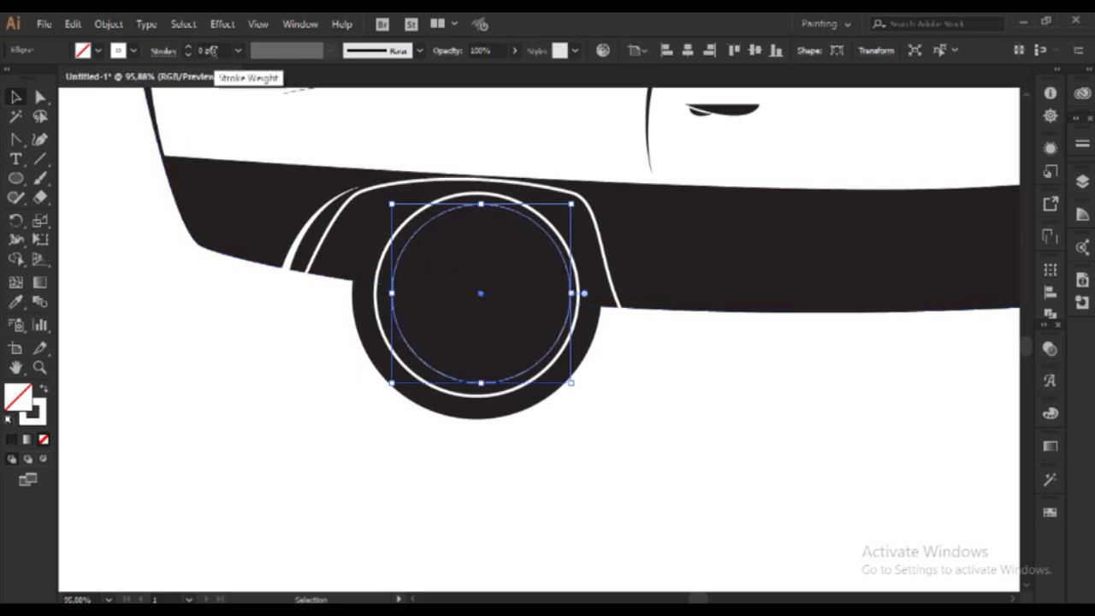
pyautogui.click(162, 266)
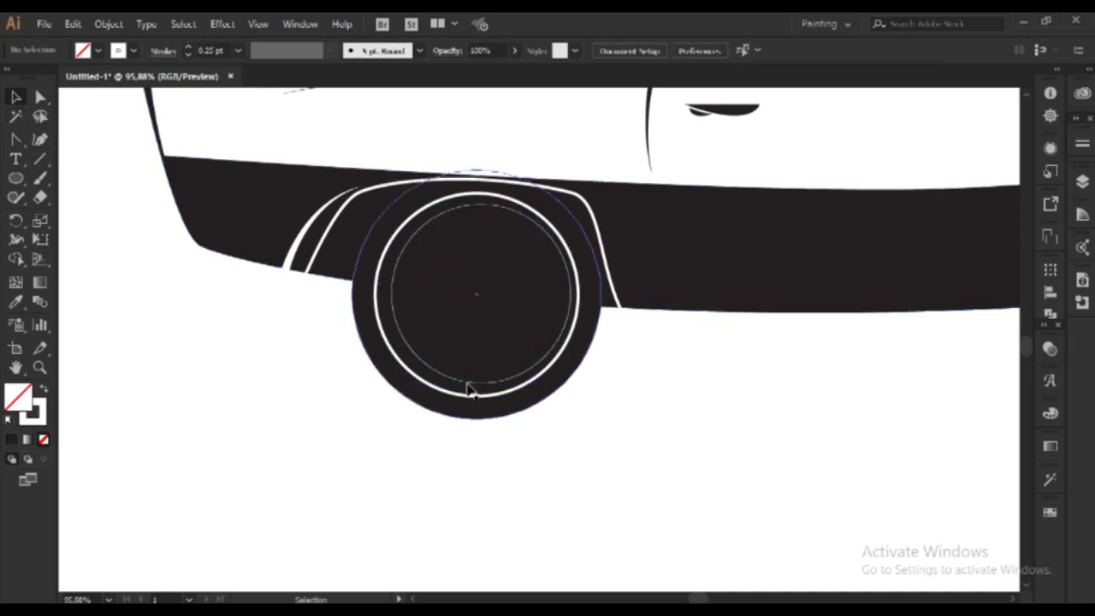
pyautogui.click(468, 387)
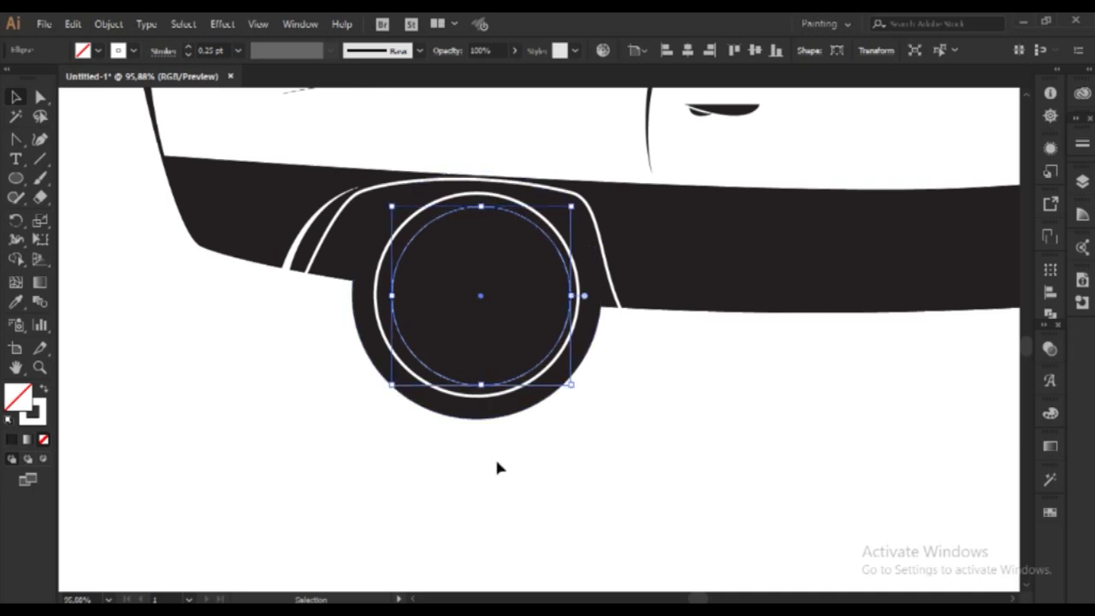
pyautogui.moveTo(570, 387); pyautogui.dragTo(562, 375)
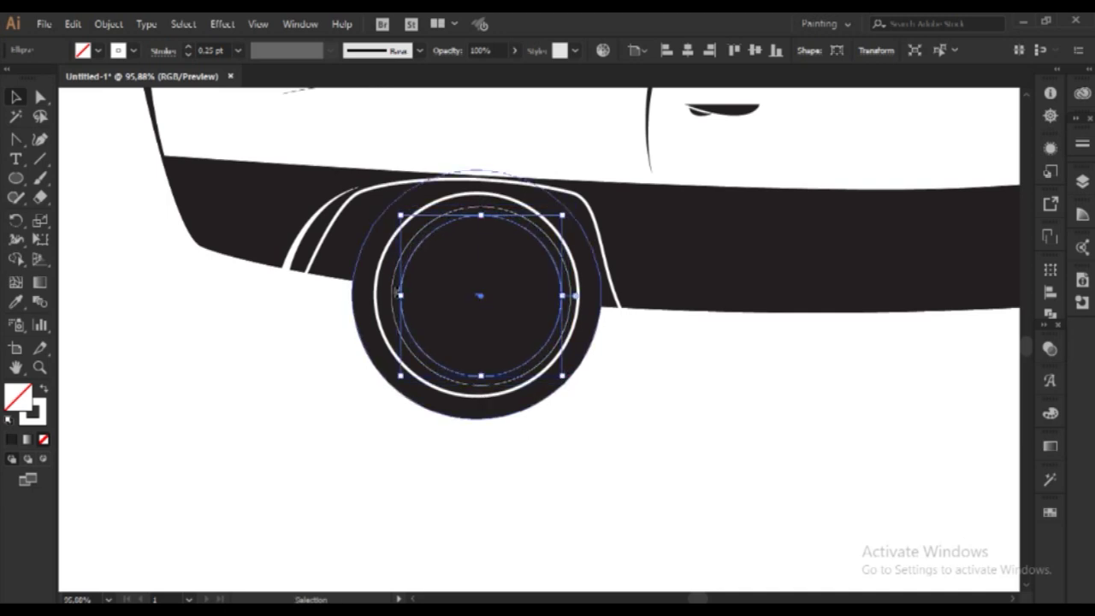
pyautogui.click(811, 391)
# Step: Fill the band between the wheel circles white using Shape Builder
pyautogui.click(498, 375)
pyautogui.keyDown('shift'); pyautogui.click(516, 404); pyautogui.keyUp('shift')
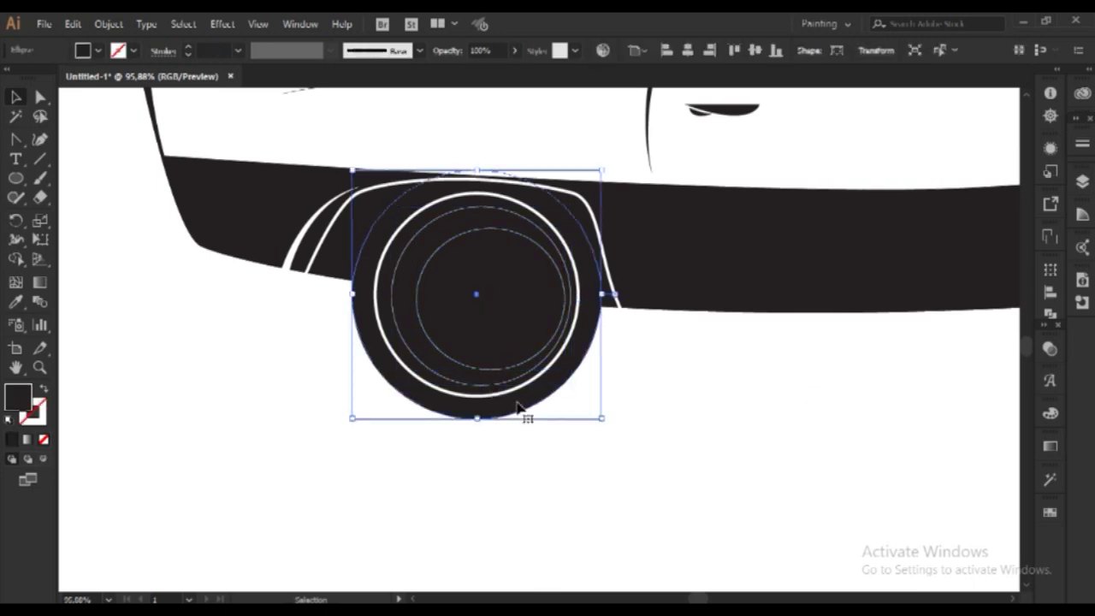
pyautogui.hotkey('shift', 'm')
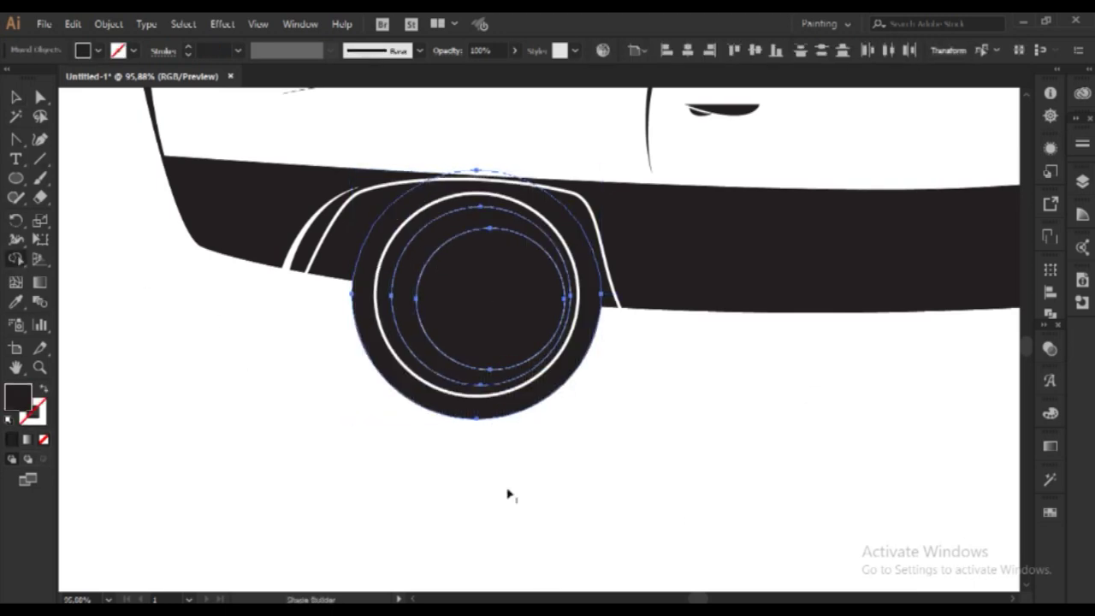
pyautogui.click(473, 379)
# Step: Inspect the front wheel's hub and ring paths, then clear the selection
pyautogui.press('v')
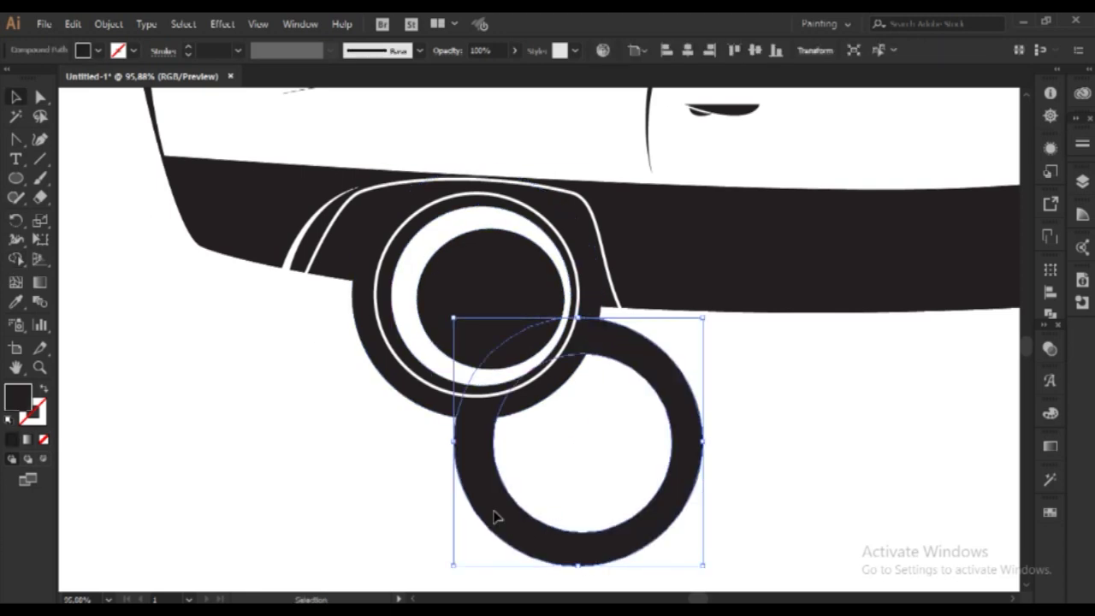
pyautogui.scroll(2, 659, 460)
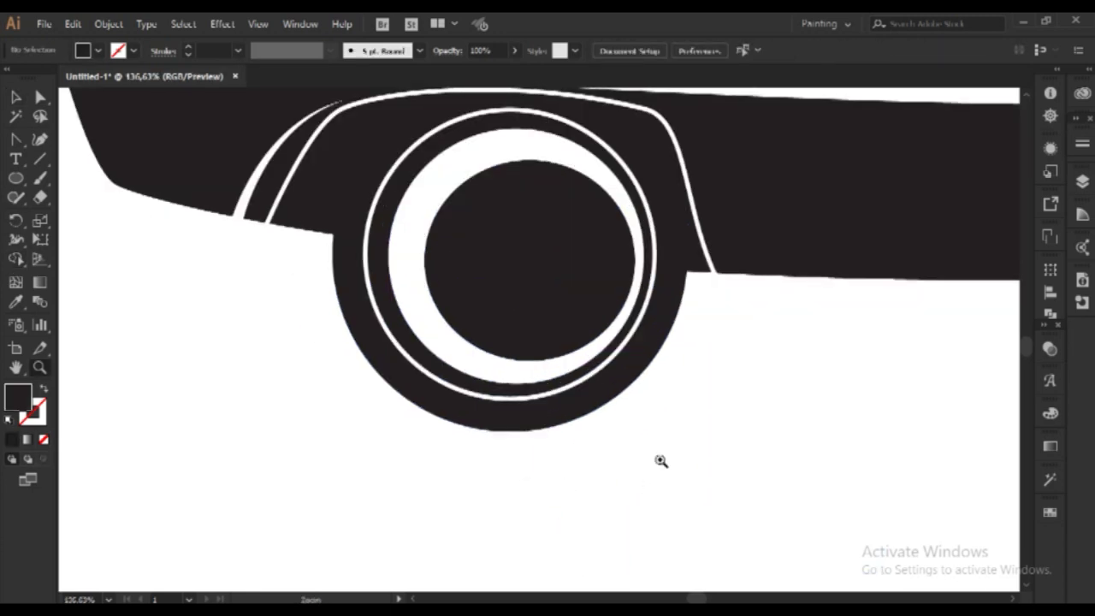
pyautogui.scroll(1, 660, 459)
pyautogui.click(565, 358)
pyautogui.press('a')
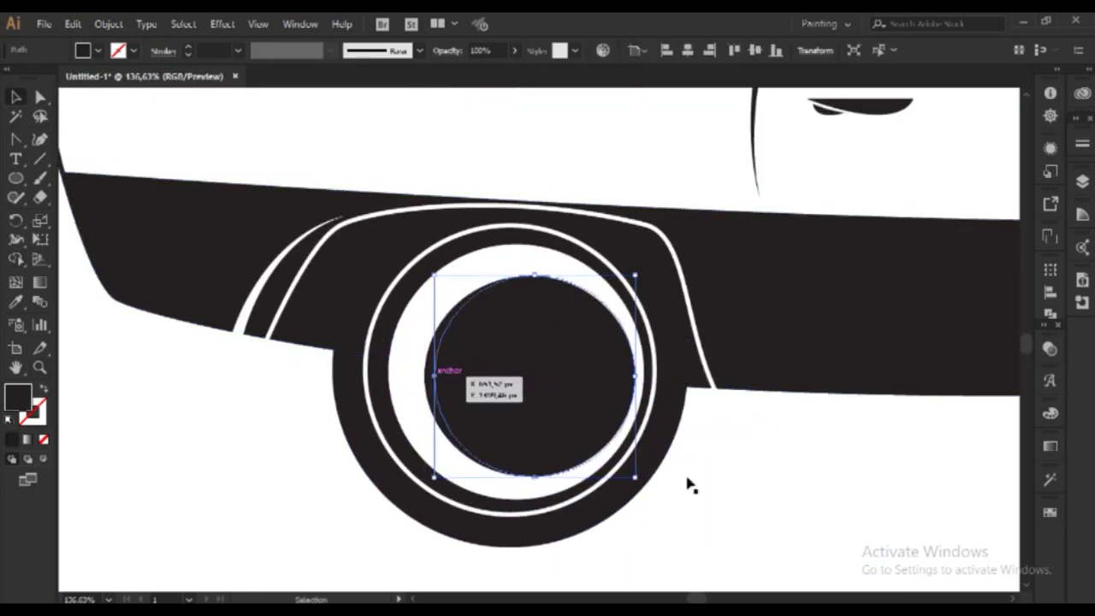
pyautogui.click(421, 389)
pyautogui.press('v')
pyautogui.click(431, 384)
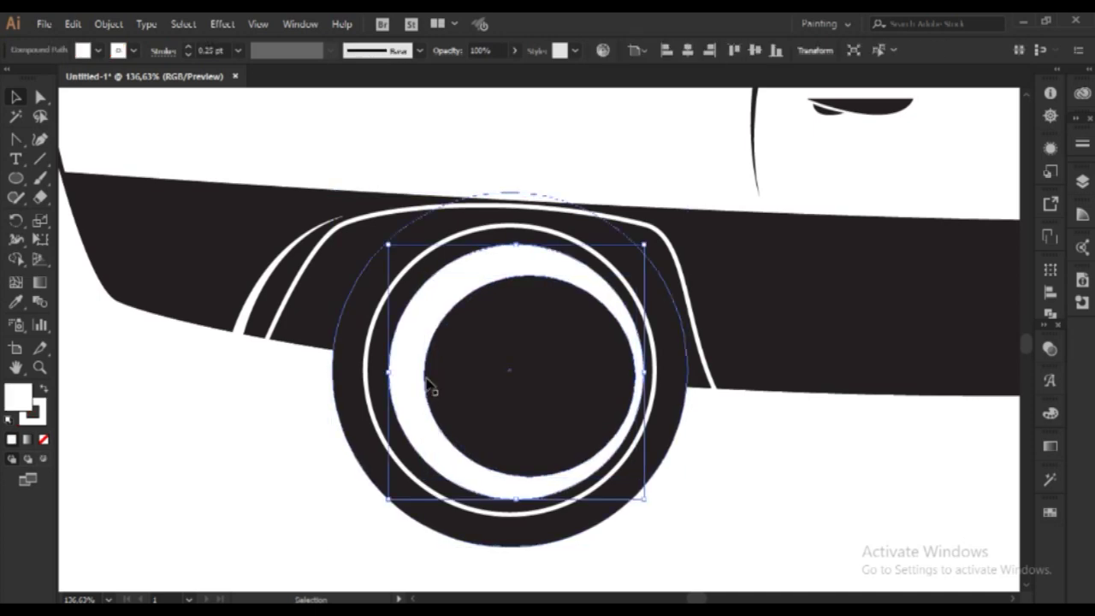
pyautogui.hotkey('ctrl', 'shift', 'a')
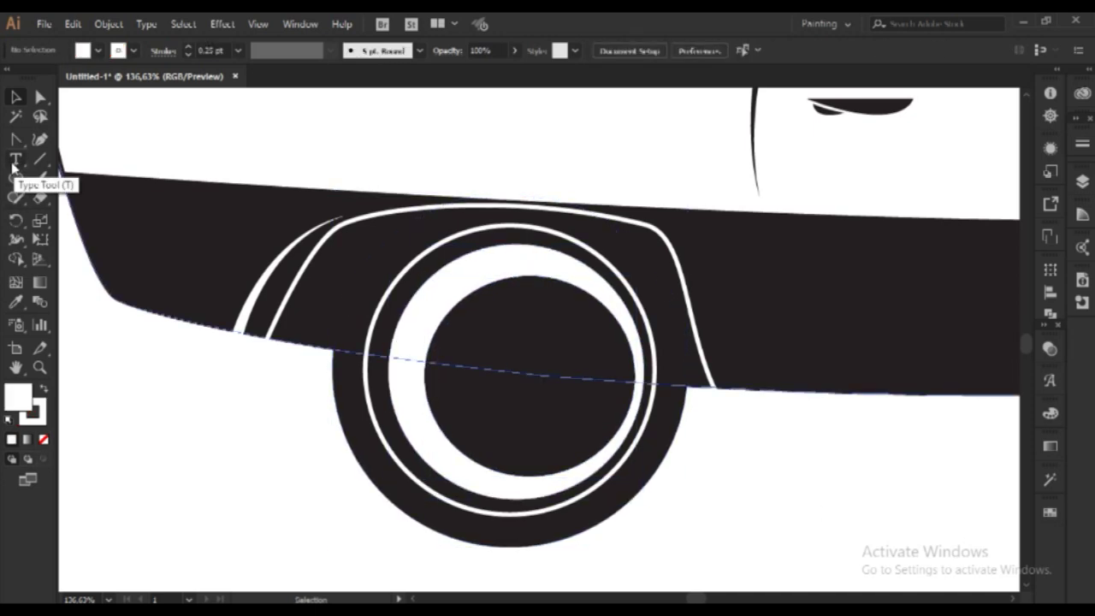
# Step: Pen a crescent along the rim's inner left edge and fill it black
pyautogui.click(16, 139)
pyautogui.click(431, 310)
pyautogui.moveTo(541, 472)
pyautogui.mouseDown()
pyautogui.moveTo(536, 488)
pyautogui.moveTo(446, 460)
pyautogui.mouseUp()
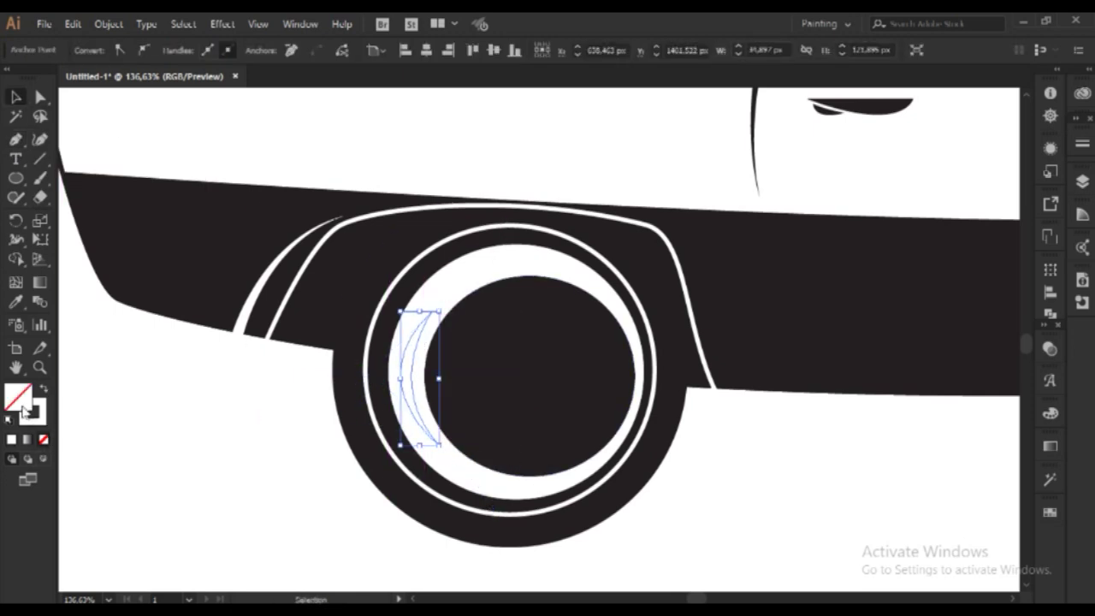
pyautogui.click(1053, 450)
pyautogui.click(797, 479)
pyautogui.scroll(-1, 797, 479)
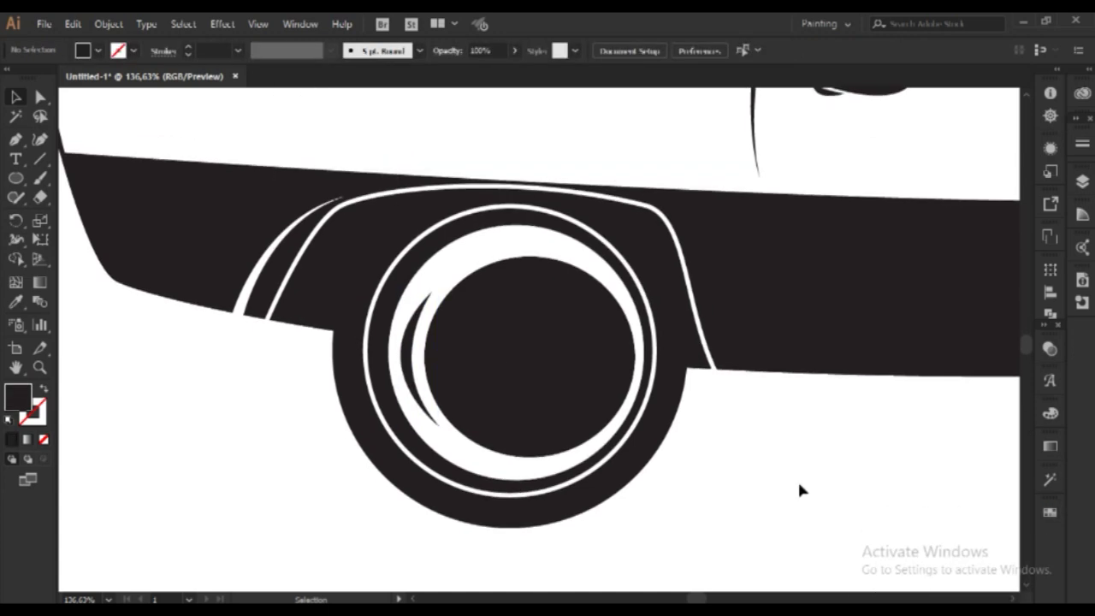
pyautogui.press('z')
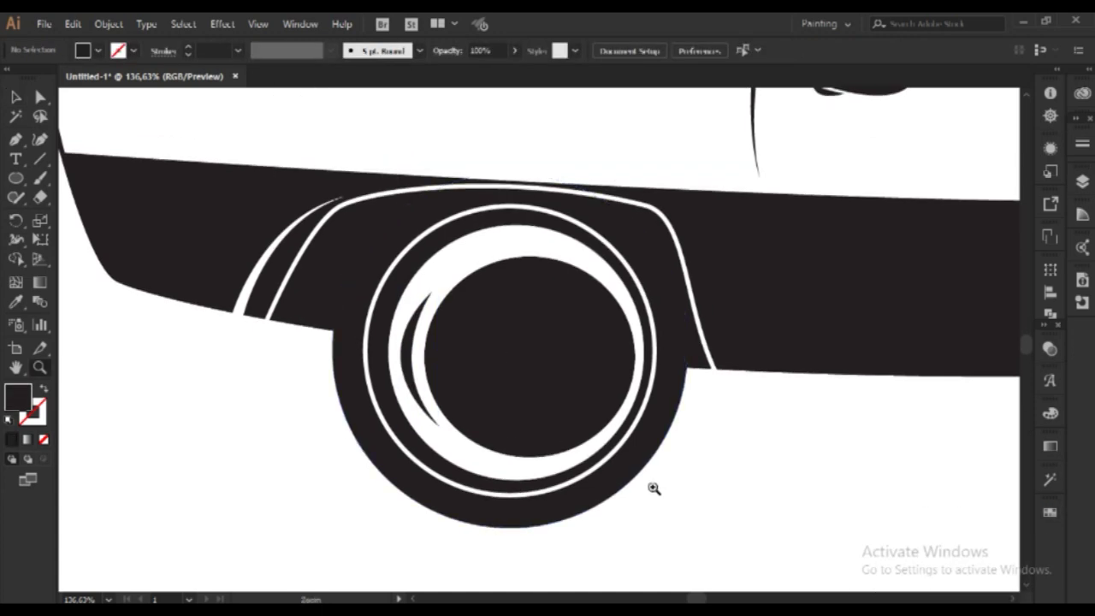
# Step: Shrink the hub circle, fill it white, bring it to front and centre it on the wheel
pyautogui.press('v')
pyautogui.click(586, 417)
pyautogui.moveTo(691, 529); pyautogui.dragTo(537, 376)
pyautogui.click(1051, 446)
pyautogui.click(858, 491)
pyautogui.rightClick(513, 351)
pyautogui.click(727, 284)
pyautogui.moveTo(557, 384); pyautogui.dragTo(590, 408)
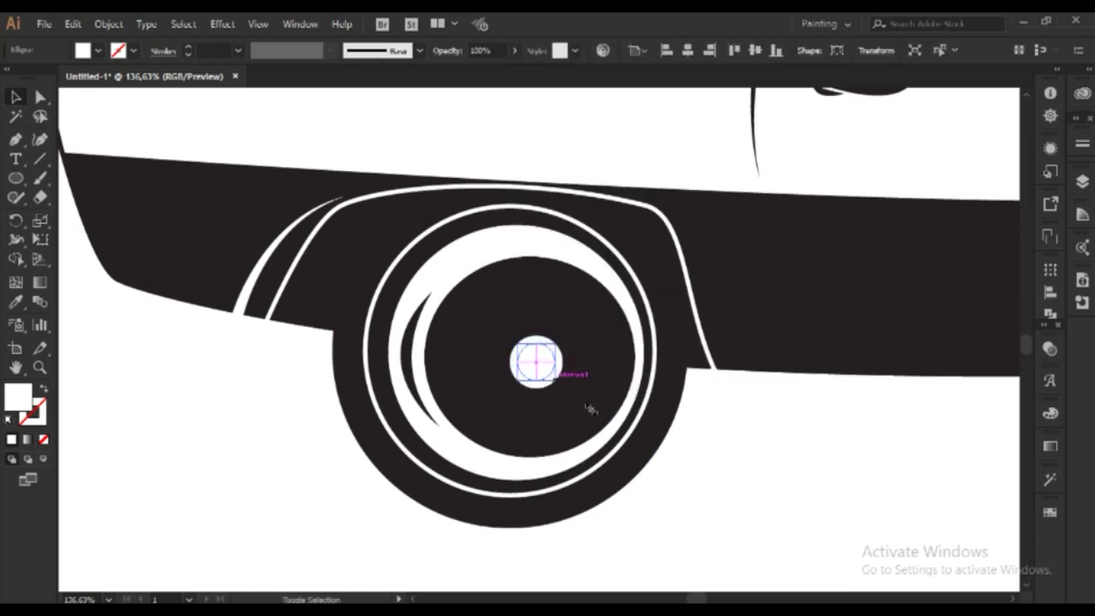
pyautogui.hotkey('ctrl', 'shift', 'a')
# Step: Draw one spoke from the hub toward the rim and taper its stroke width
pyautogui.press('p')
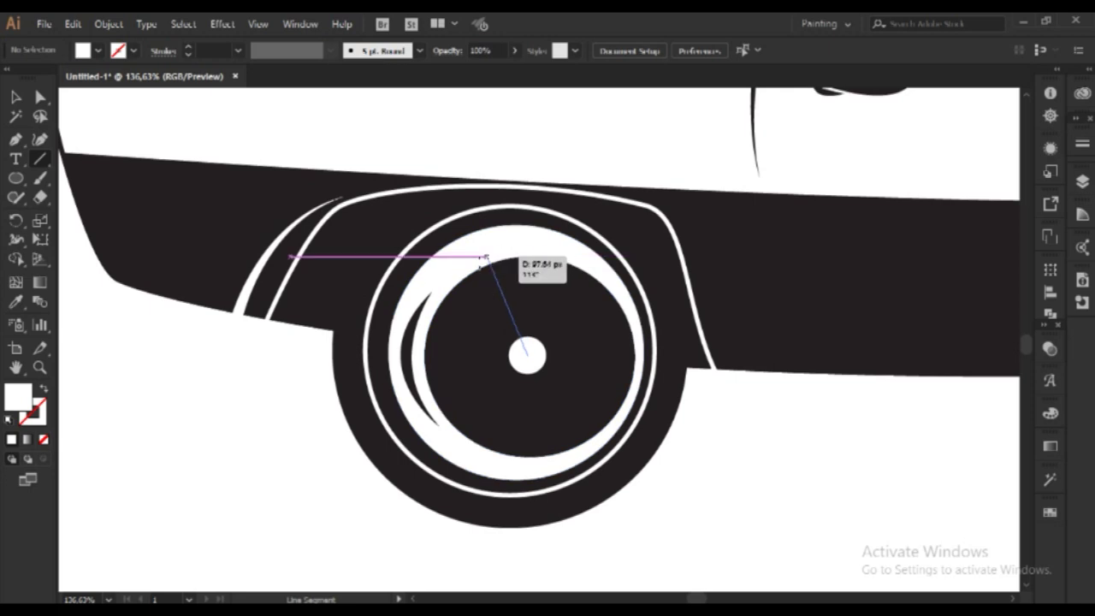
pyautogui.moveTo(528, 354); pyautogui.dragTo(480, 265)
pyautogui.press('v')
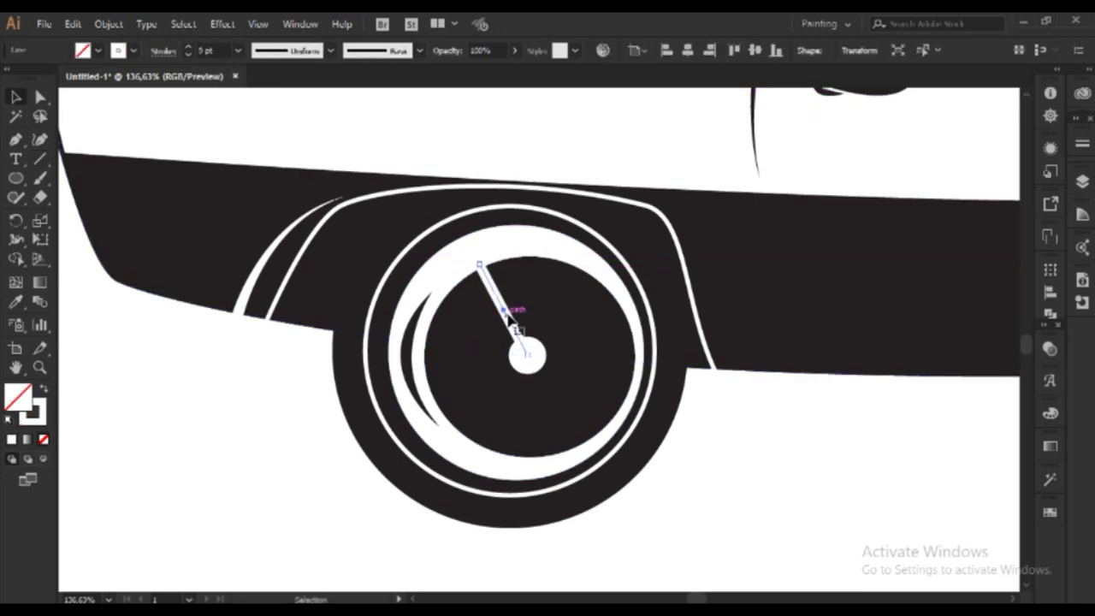
pyautogui.moveTo(524, 347); pyautogui.dragTo(561, 346)
pyautogui.press('v')
pyautogui.write('14')
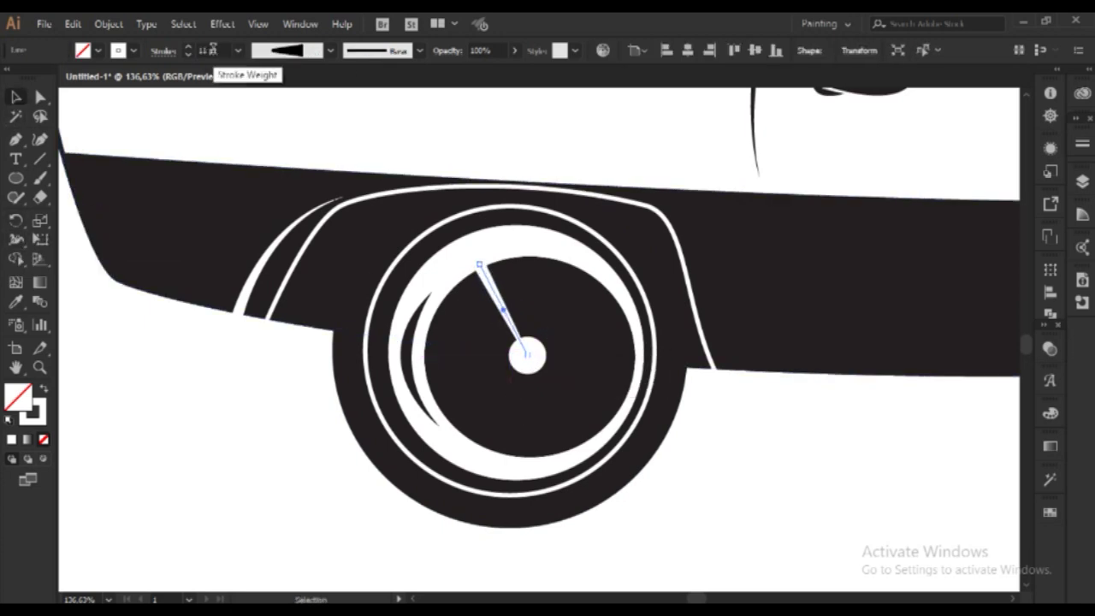
pyautogui.press('a')
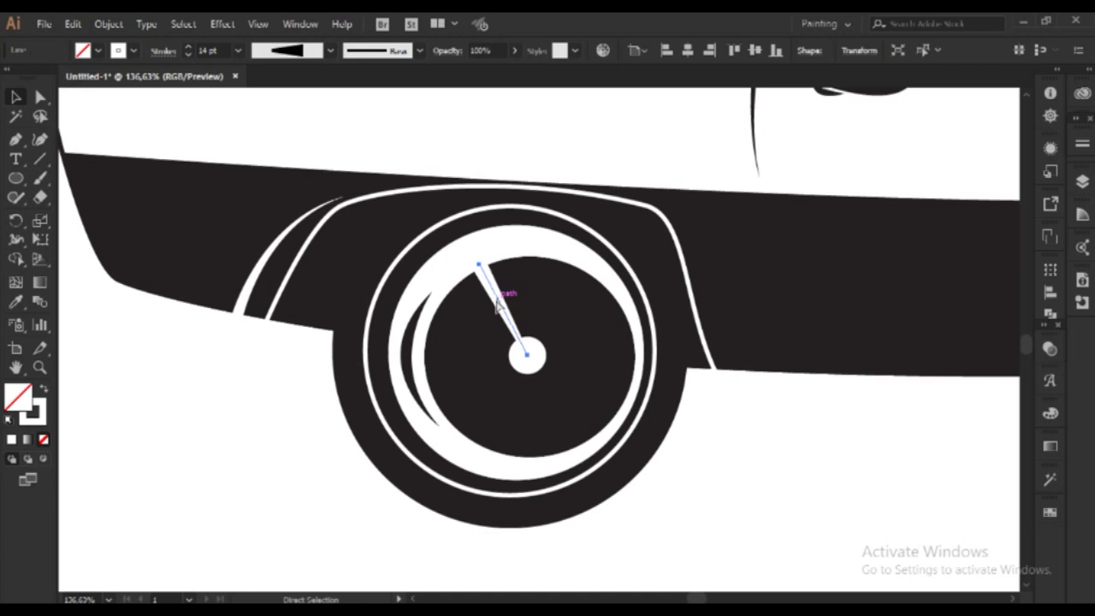
# Step: Make rotated copies of the spoke around the hub, pointing left, down and lower right
pyautogui.press('r')
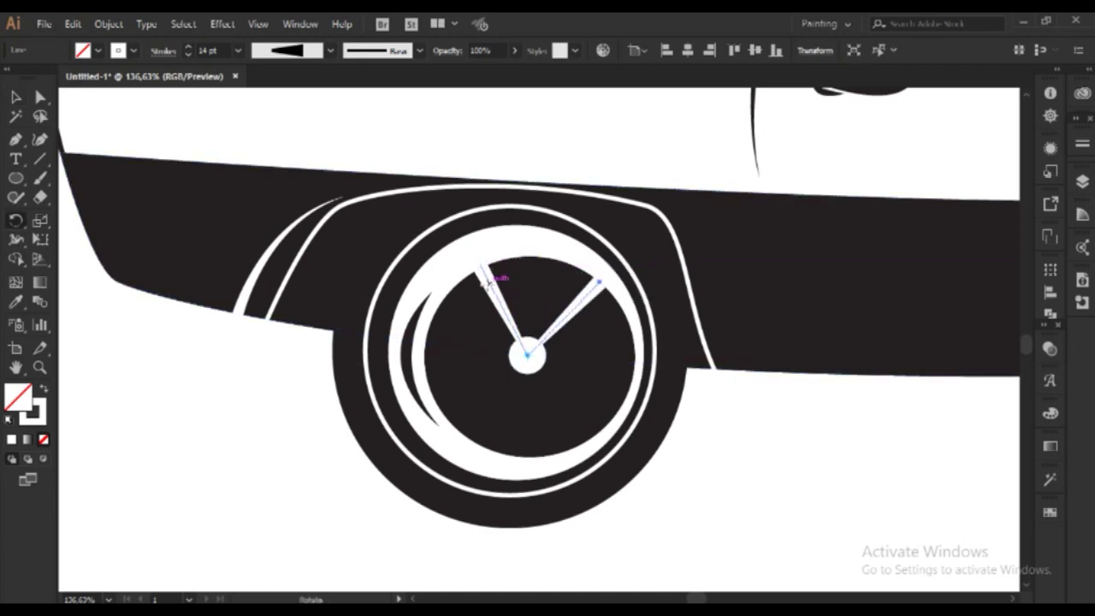
pyautogui.press('r')
pyautogui.moveTo(501, 287); pyautogui.dragTo(441, 359)
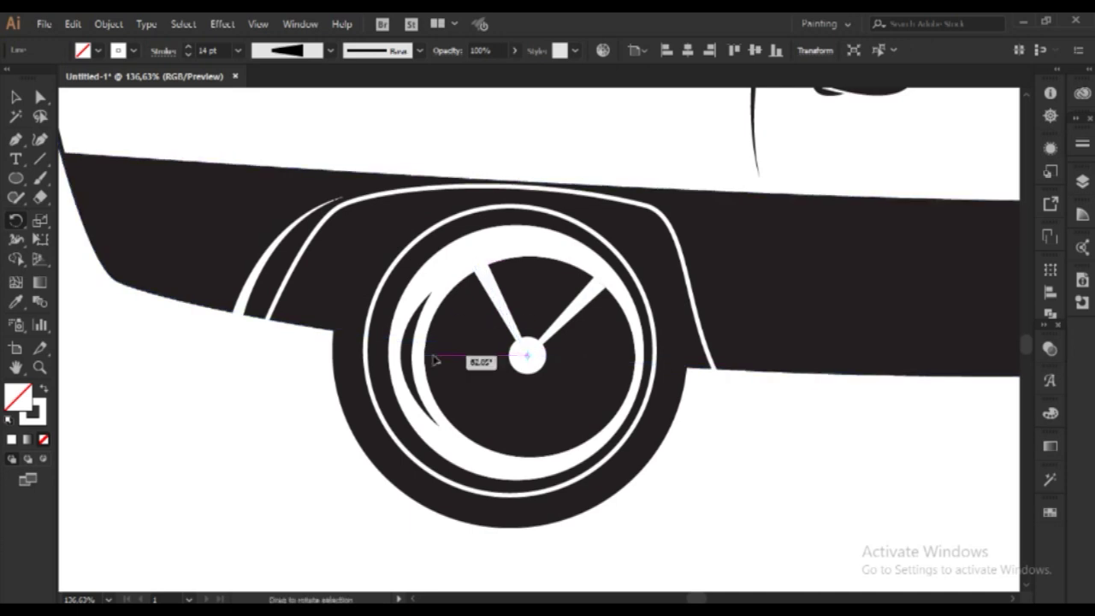
pyautogui.keyDown('ctrl'); pyautogui.click(494, 300); pyautogui.keyUp('ctrl')
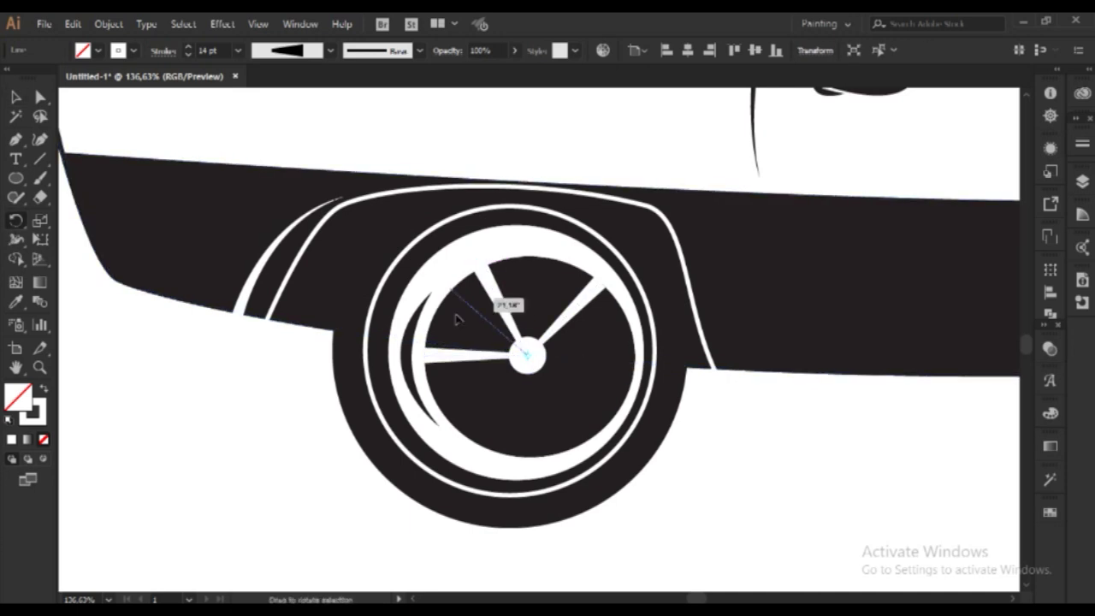
pyautogui.moveTo(510, 462); pyautogui.dragTo(511, 462)
pyautogui.keyDown('ctrl'); pyautogui.click(508, 314); pyautogui.keyUp('ctrl')
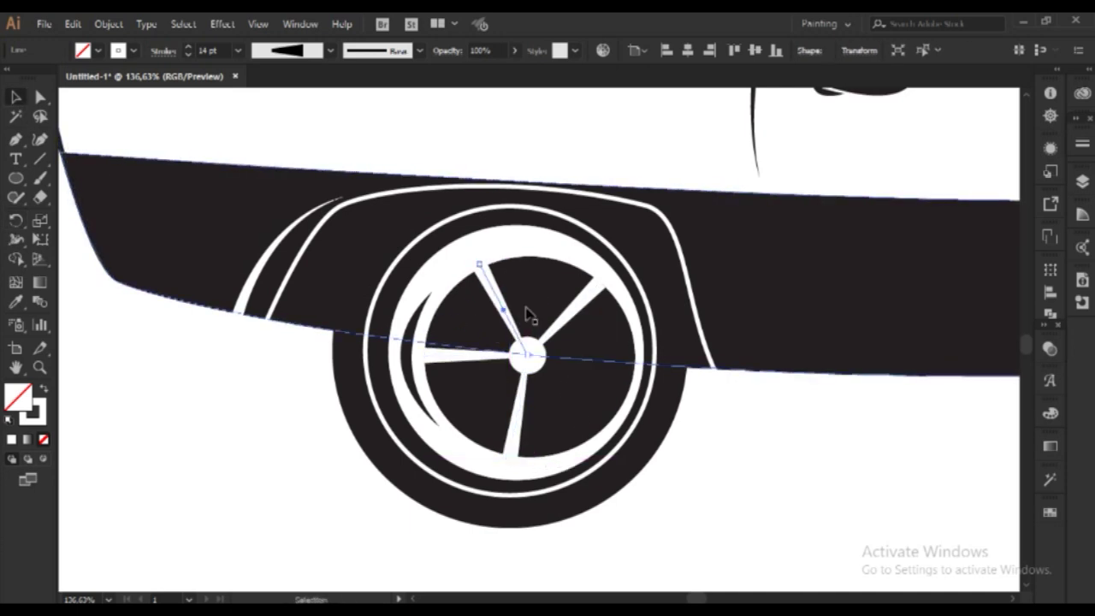
pyautogui.moveTo(479, 267); pyautogui.dragTo(645, 404)
# Step: Adjust the outer anchor of the last spoke, then zoom to show the whole car
pyautogui.press('a')
pyautogui.click(627, 391)
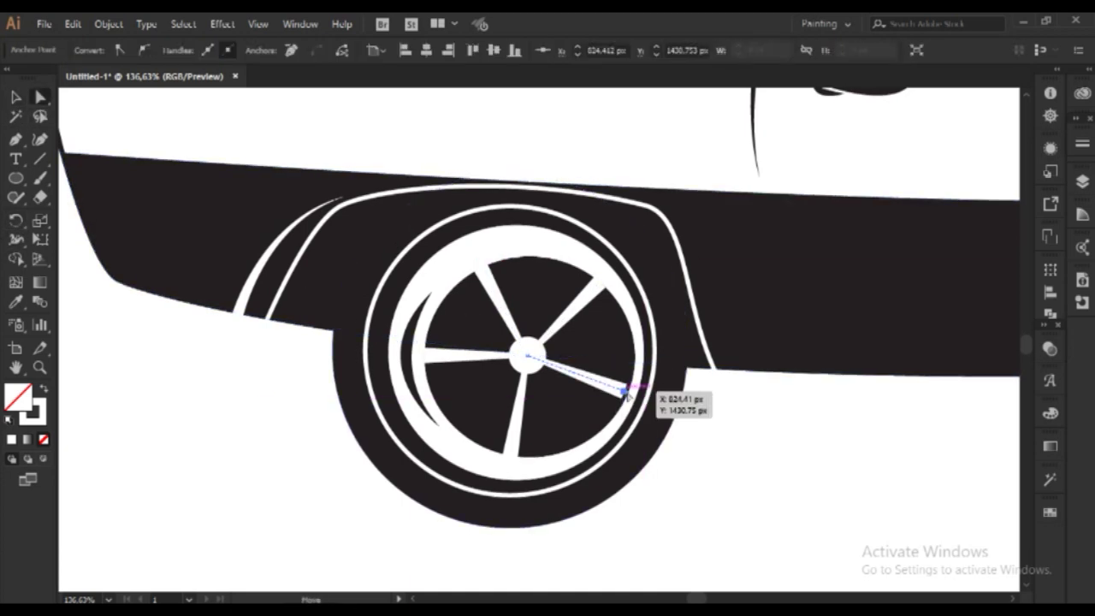
pyautogui.click(746, 470)
pyautogui.hotkey('ctrl', '0')
pyautogui.hotkey('ctrl', '+')
pyautogui.hotkey('ctrl', '+')
pyautogui.hotkey('ctrl', '+')
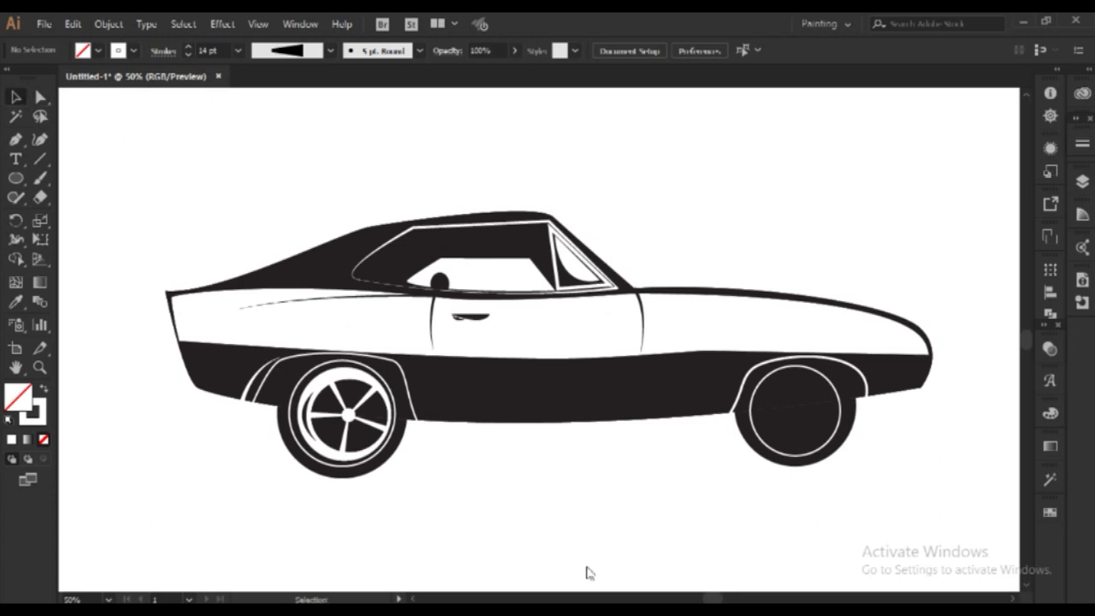
# Step: Select the left wheel's rim group, excluding the car body
pyautogui.press('z')
pyautogui.moveTo(244, 448); pyautogui.dragTo(488, 451)
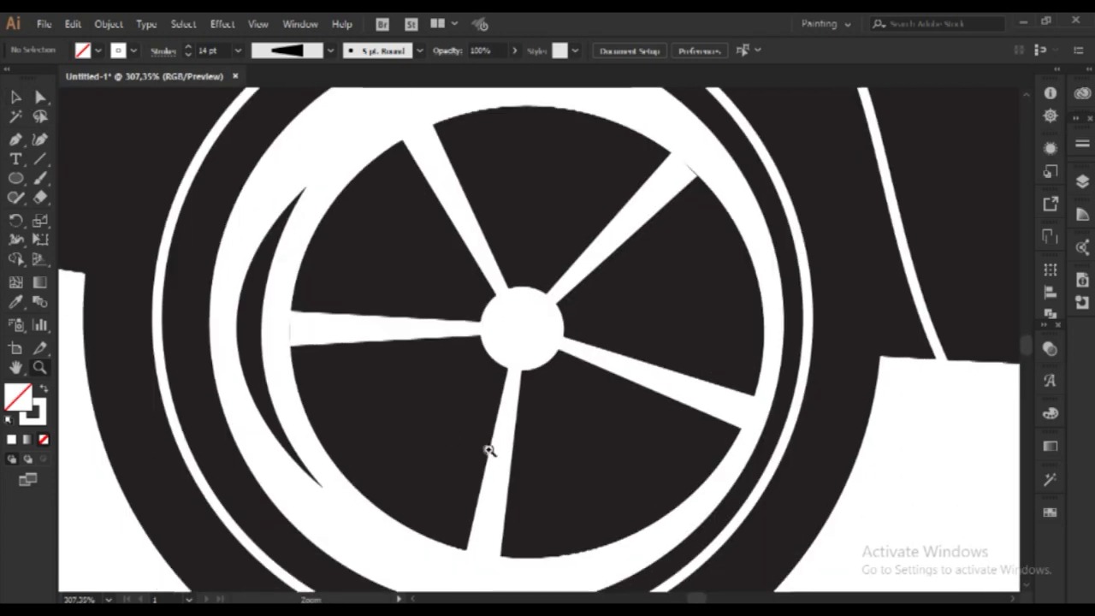
pyautogui.scroll(1, 488, 451)
pyautogui.press('v')
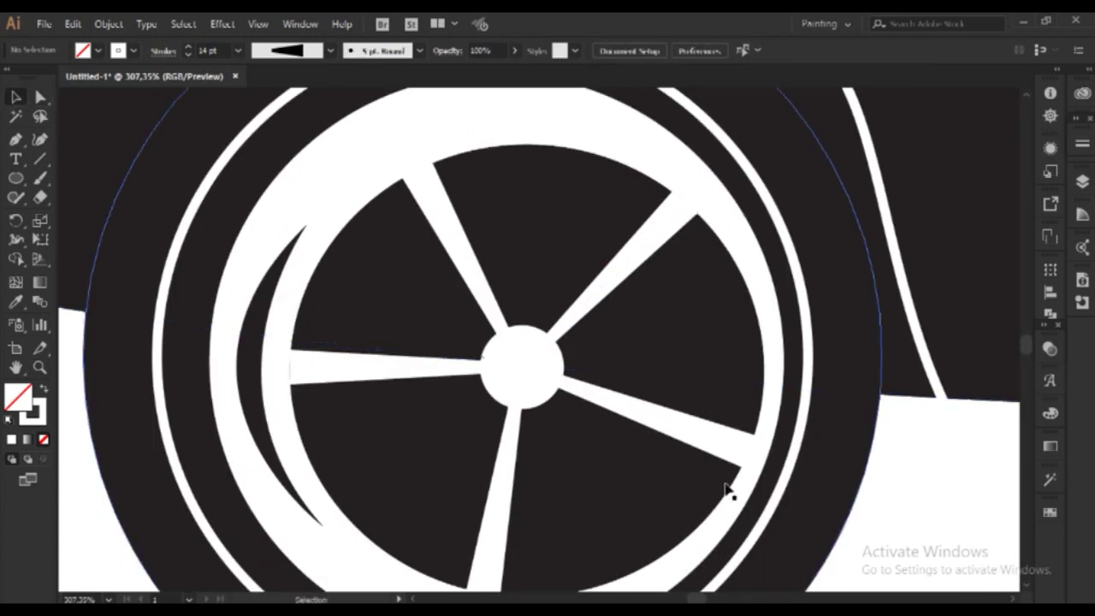
pyautogui.hotkey('ctrl', '0')
pyautogui.click(432, 412)
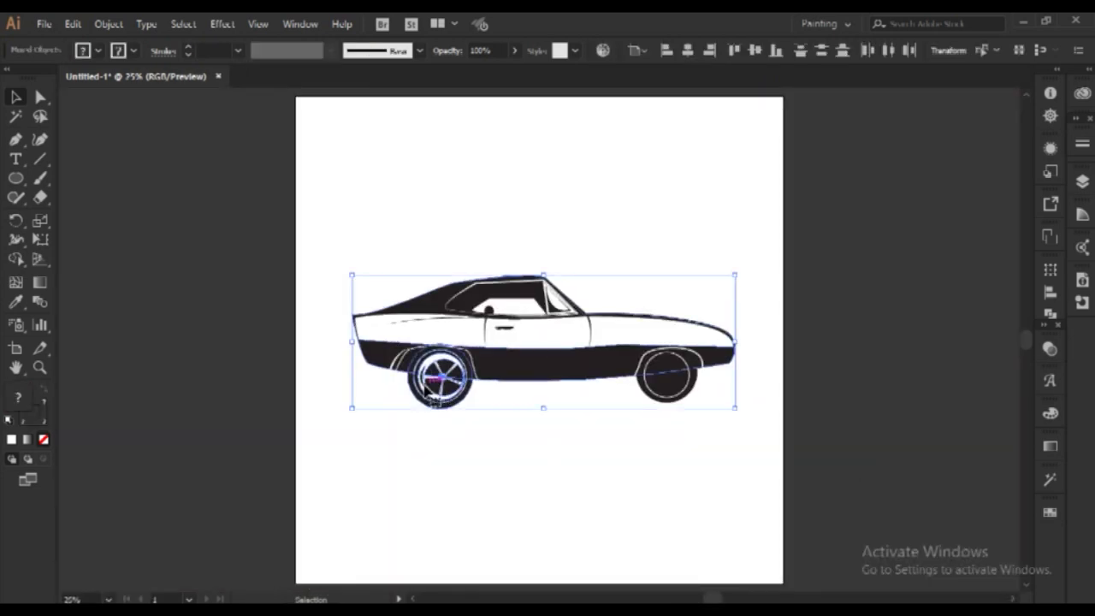
pyautogui.scroll(3, 424, 419)
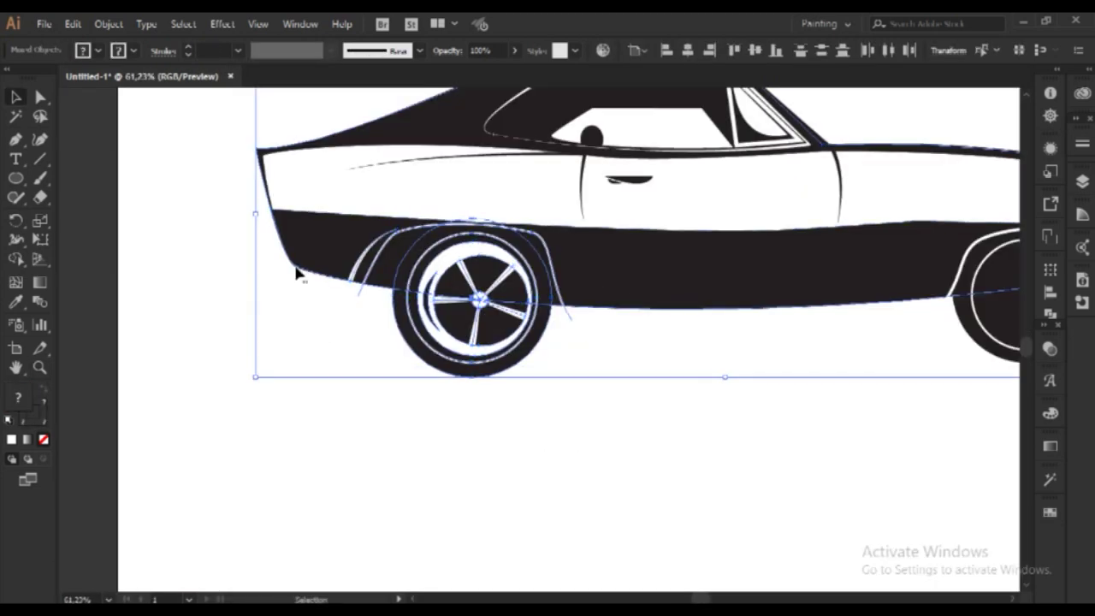
pyautogui.keyDown('shift'); pyautogui.click(456, 375); pyautogui.keyUp('shift')
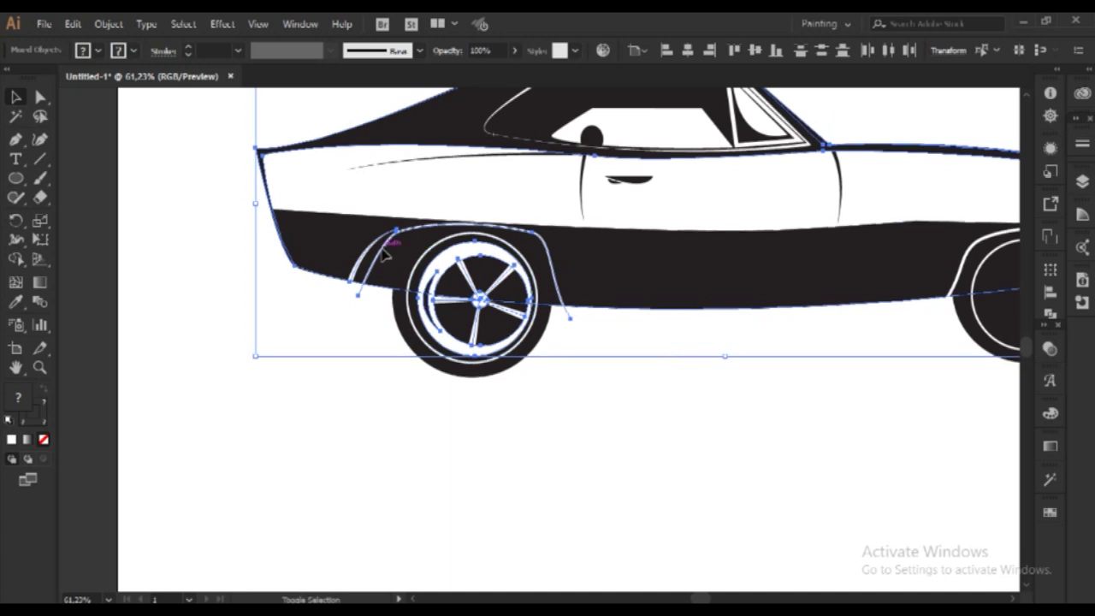
pyautogui.keyDown('shift'); pyautogui.click(308, 276); pyautogui.keyUp('shift')
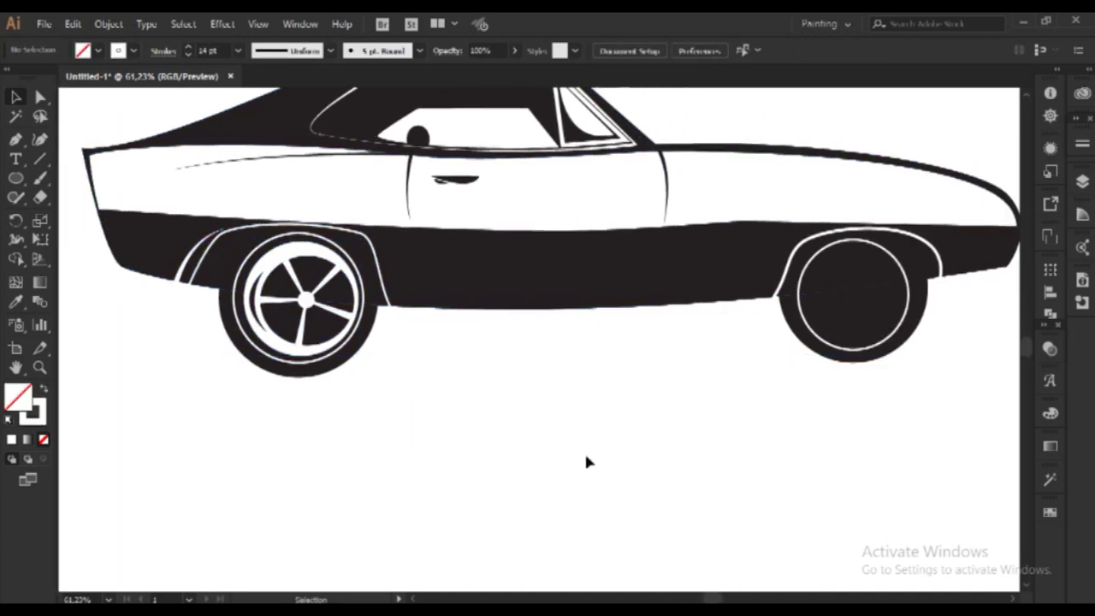
# Step: Copy the left wheel rim onto the right wheel and scale it to fit
pyautogui.moveTo(306, 297); pyautogui.dragTo(860, 299)
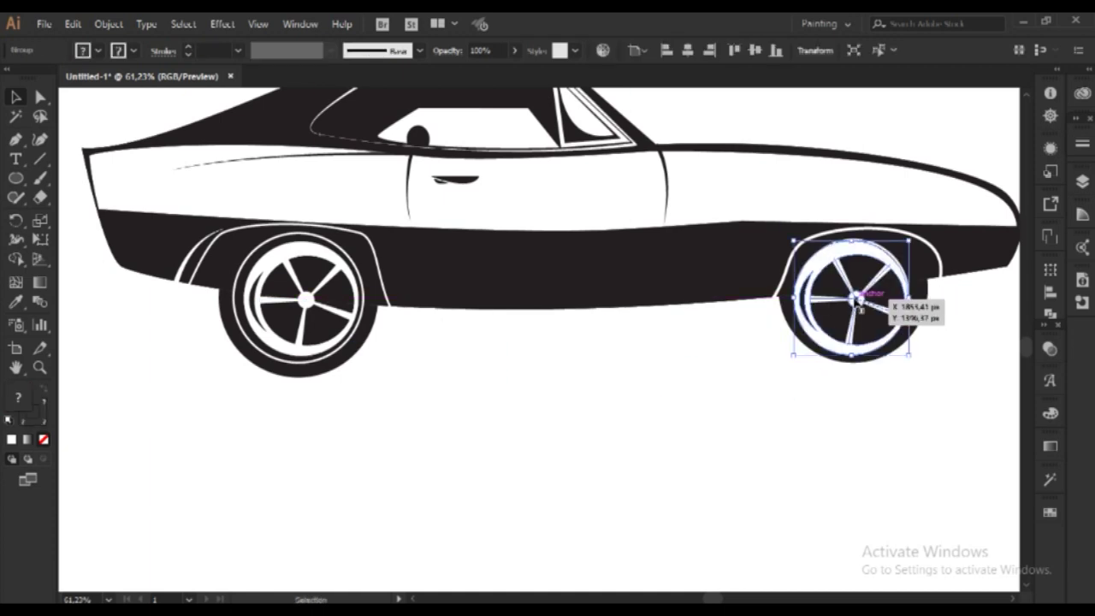
pyautogui.click(789, 395)
pyautogui.moveTo(789, 395); pyautogui.dragTo(929, 361)
pyautogui.click(928, 361)
pyautogui.click(868, 330)
pyautogui.click(887, 523)
# Step: Start a curved white line beside the left wheel arch
pyautogui.scroll(-2, 835, 487)
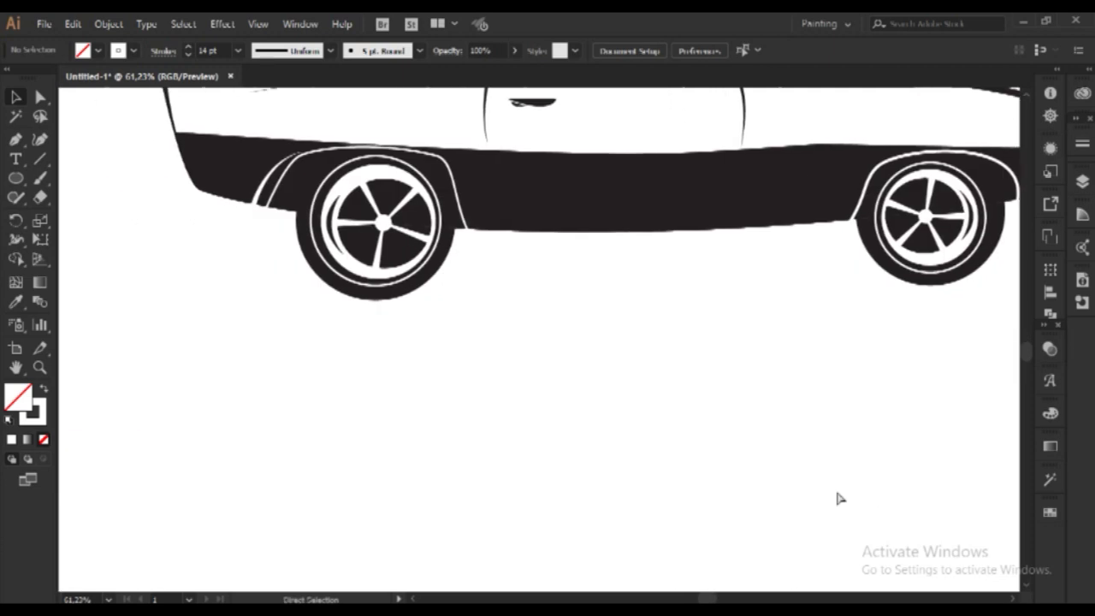
pyautogui.scroll(4, 835, 487)
pyautogui.scroll(1, 836, 494)
pyautogui.hscroll(-1, 837, 493)
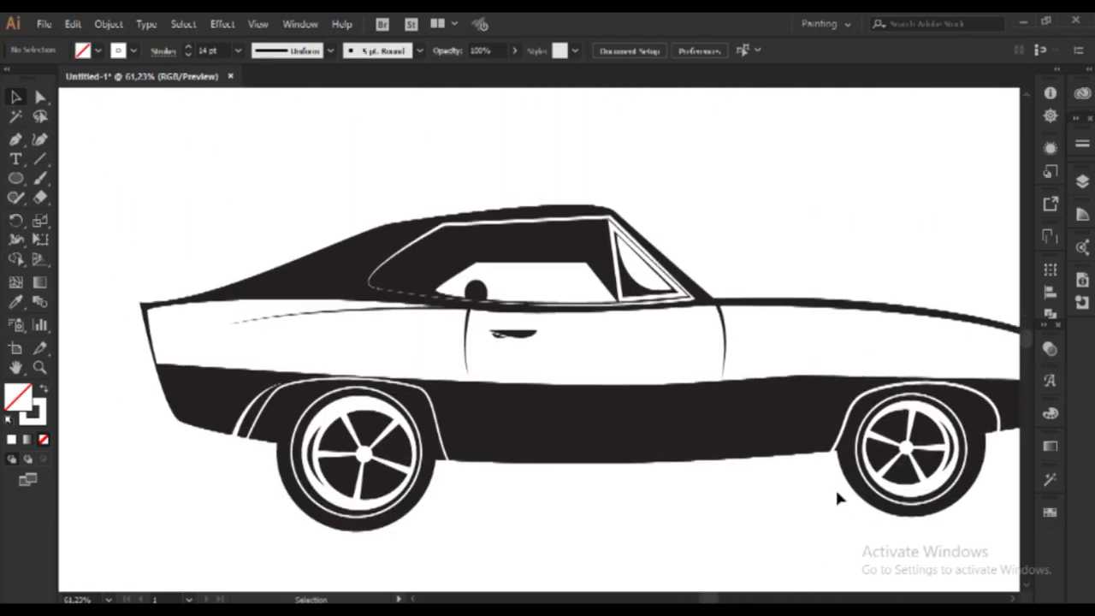
pyautogui.moveTo(291, 329); pyautogui.dragTo(292, 374)
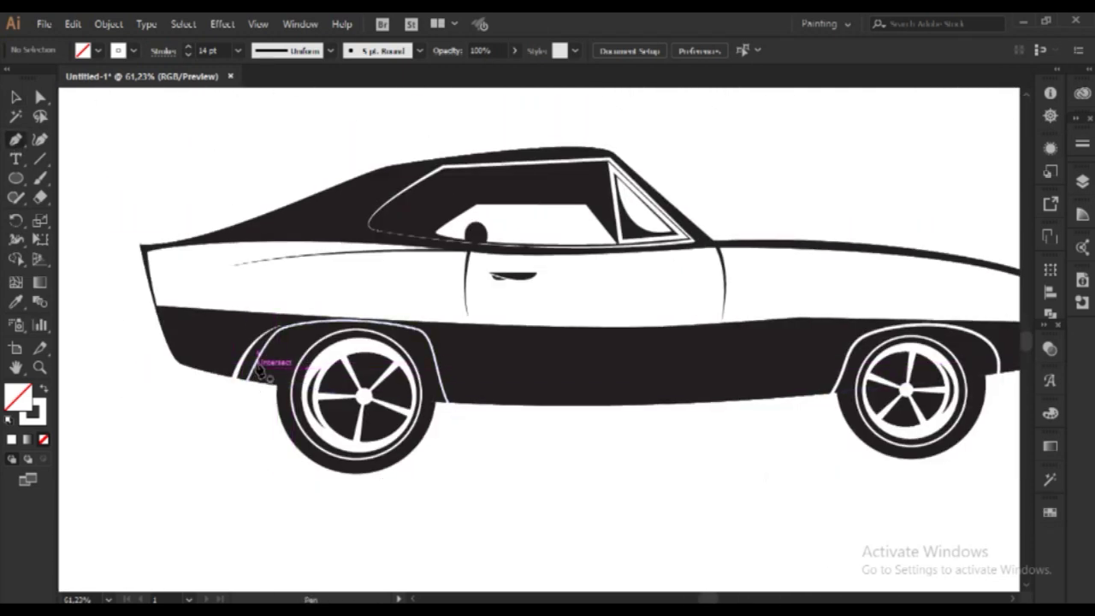
# Step: Finish the wheel-arch line and inspect the bumper stripe's stroke options
pyautogui.click(257, 370)
pyautogui.press('v')
pyautogui.click(220, 360)
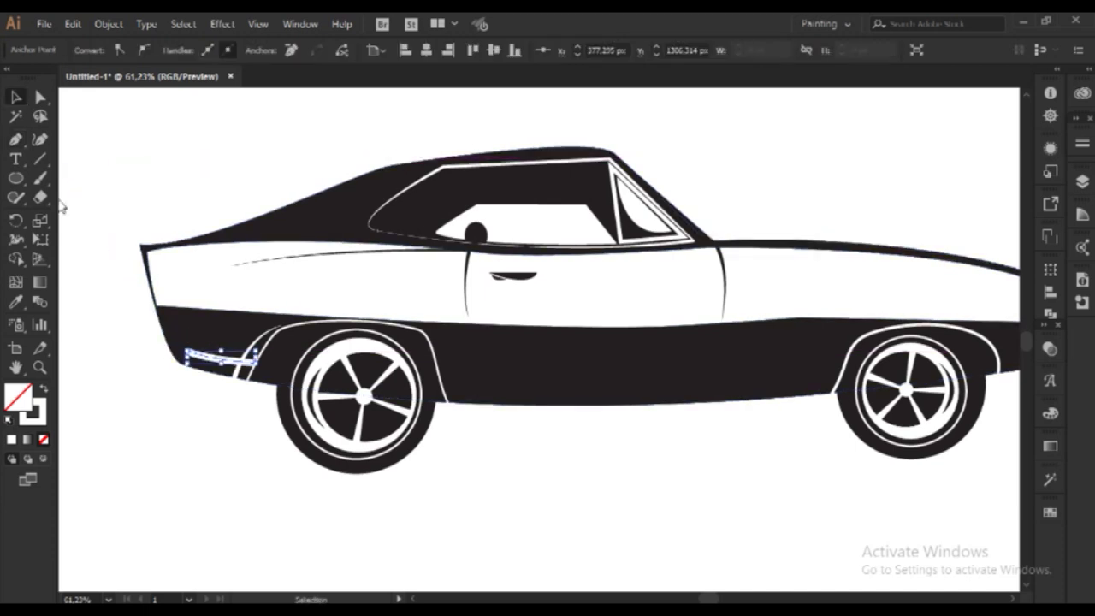
pyautogui.click(164, 51)
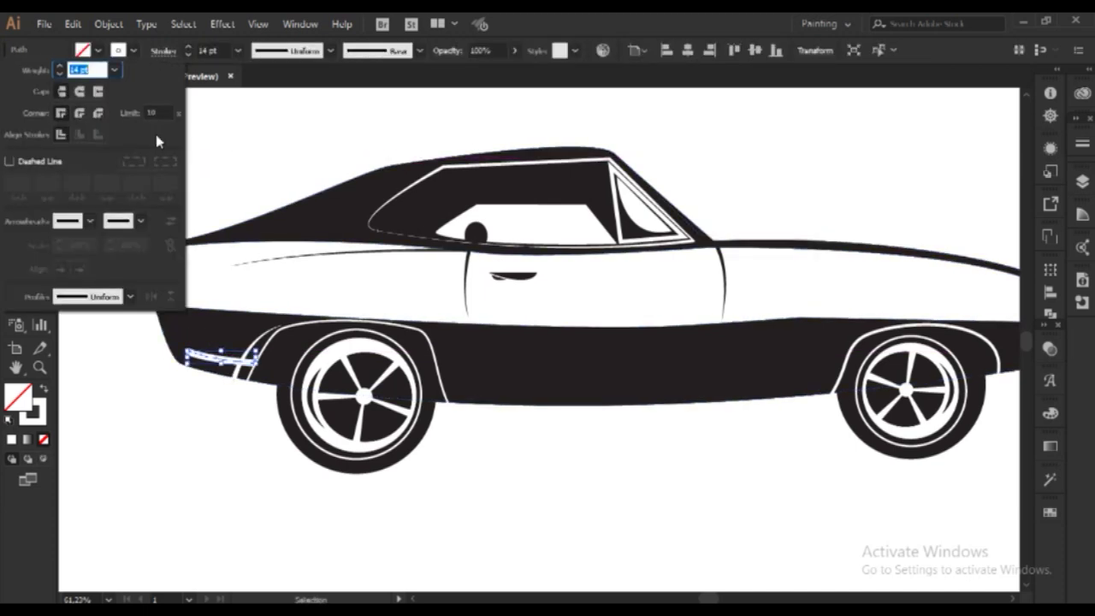
pyautogui.click(79, 96)
pyautogui.click(220, 176)
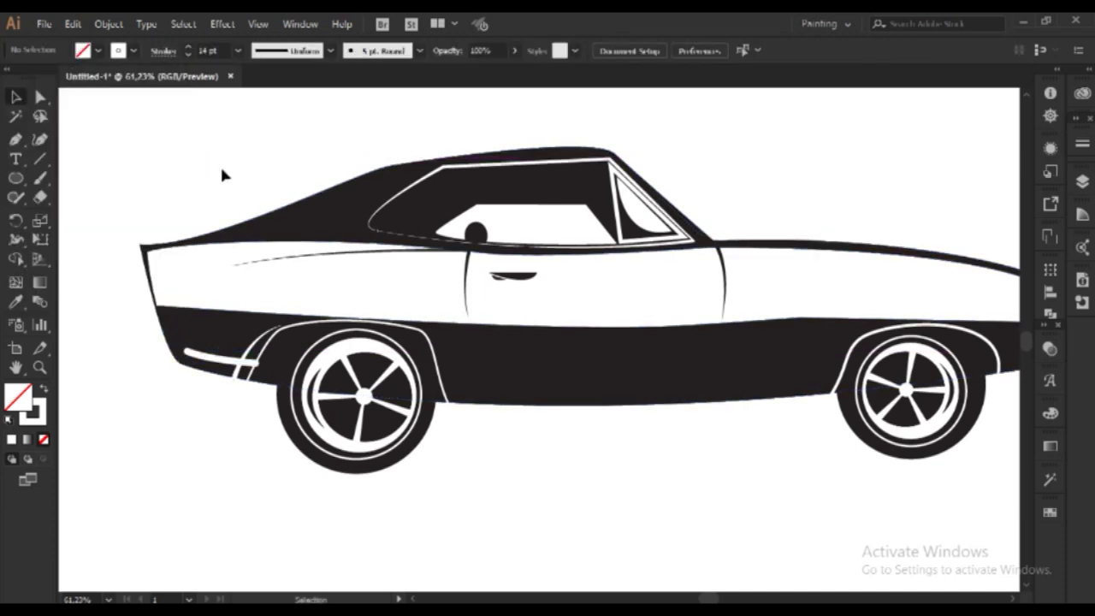
# Step: Give the bumper stripe a tapered stroke width profile
pyautogui.click(221, 363)
pyautogui.click(291, 50)
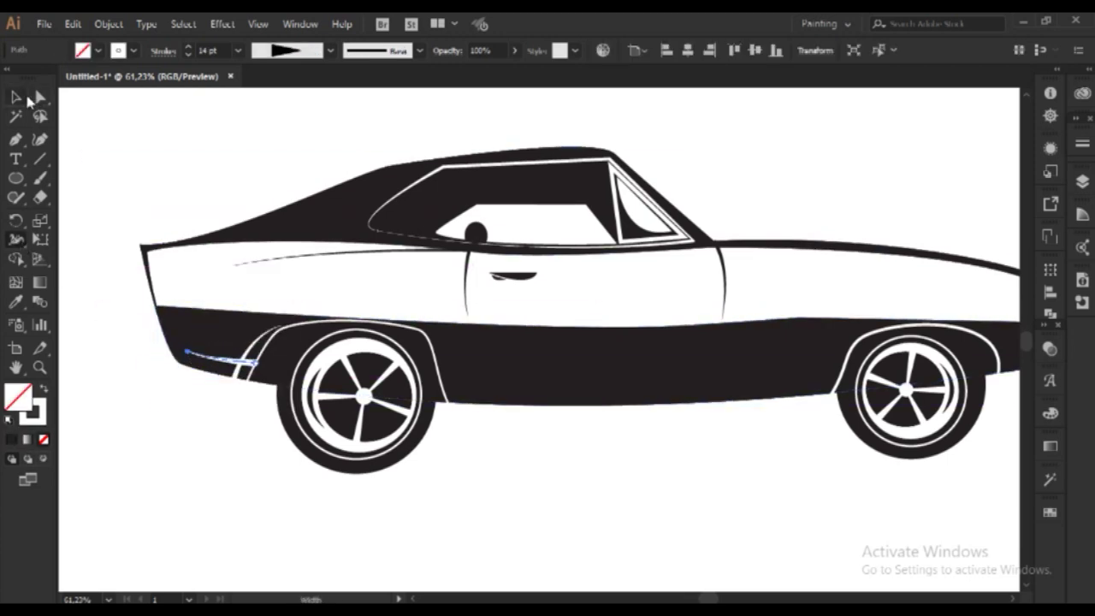
pyautogui.click(243, 496)
pyautogui.scroll(-1, 243, 496)
pyautogui.hscroll(2, 243, 496)
# Step: Draw a trim line between the wheels and set its stroke weight to 11 pt
pyautogui.press('p')
pyautogui.click(342, 349)
pyautogui.moveTo(742, 342); pyautogui.dragTo(752, 335)
pyautogui.hotkey('ctrl', 'z')
pyautogui.click(16, 97)
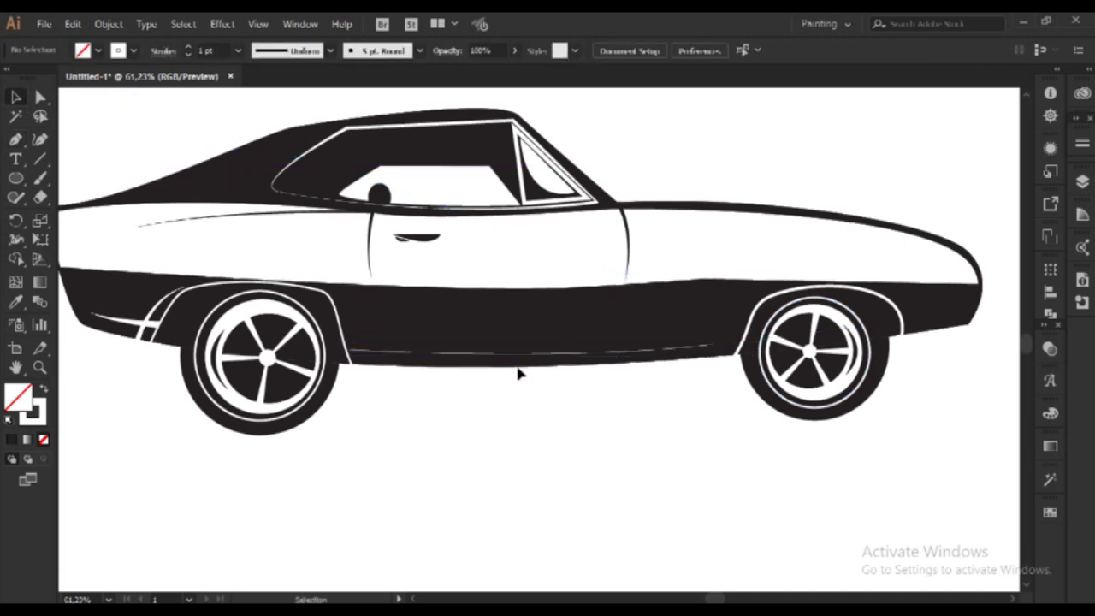
pyautogui.write('11')
pyautogui.press('Return')
# Step: Taper the white trim line by the right wheel arch with the Width tool
pyautogui.click(16, 240)
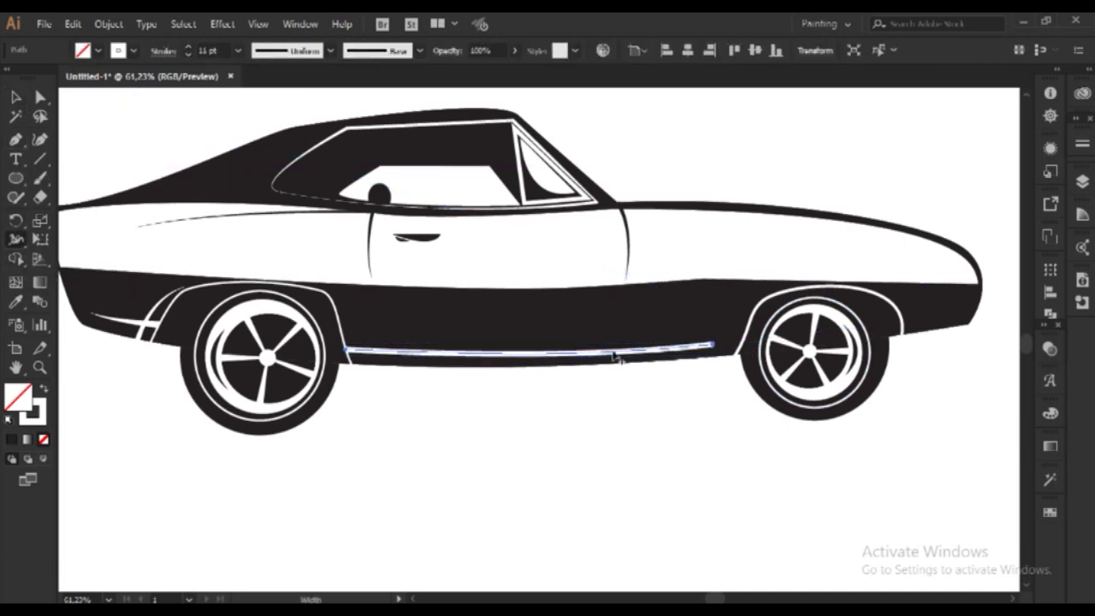
pyautogui.click(606, 456)
pyautogui.hscroll(1, 605, 456)
pyautogui.hscroll(1, 606, 456)
pyautogui.press('v')
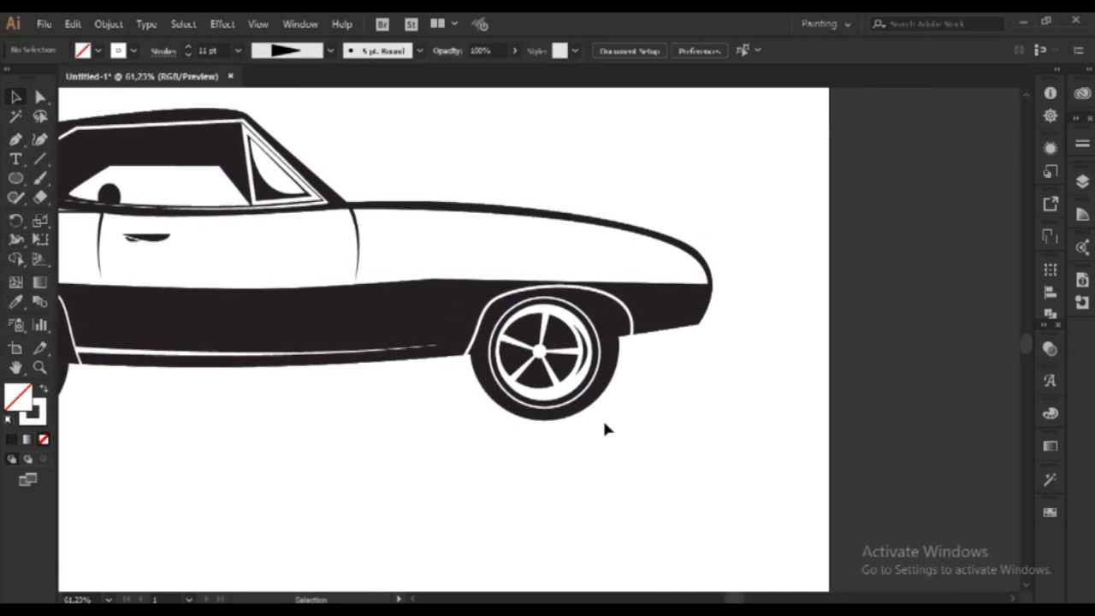
pyautogui.click(698, 323)
pyautogui.click(717, 362)
pyautogui.click(684, 316)
pyautogui.hotkey('shift', 'w')
pyautogui.moveTo(684, 315); pyautogui.dragTo(690, 290)
pyautogui.press('v')
pyautogui.click(589, 183)
# Step: Fade the stripes beside the left wheel arch to 15% opacity
pyautogui.hscroll(-2, 742, 458)
pyautogui.hscroll(2, 710, 474)
pyautogui.click(133, 315)
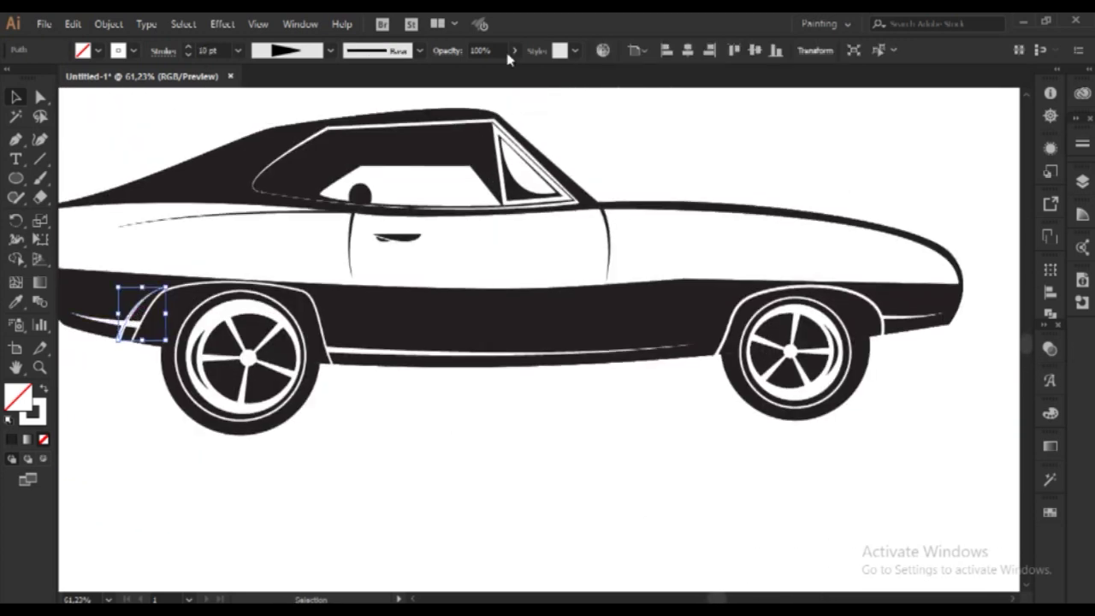
pyautogui.click(645, 144)
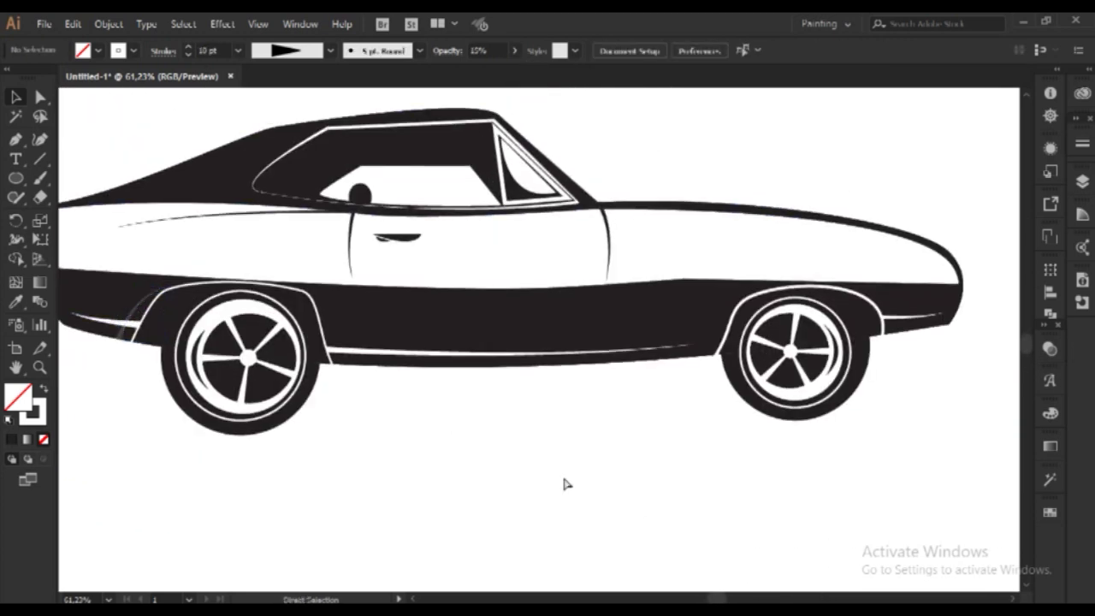
pyautogui.scroll(1, 562, 481)
pyautogui.hscroll(3, 564, 484)
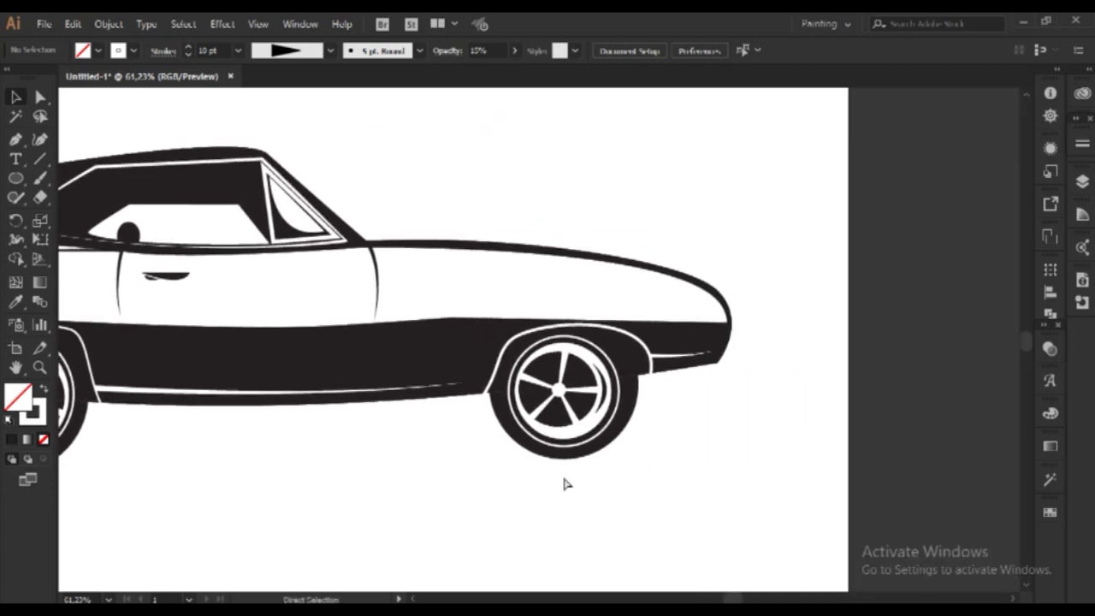
# Step: Pull out handles at the body's fender tip to curve it
pyautogui.moveTo(15, 139); pyautogui.dragTo(134, 190)
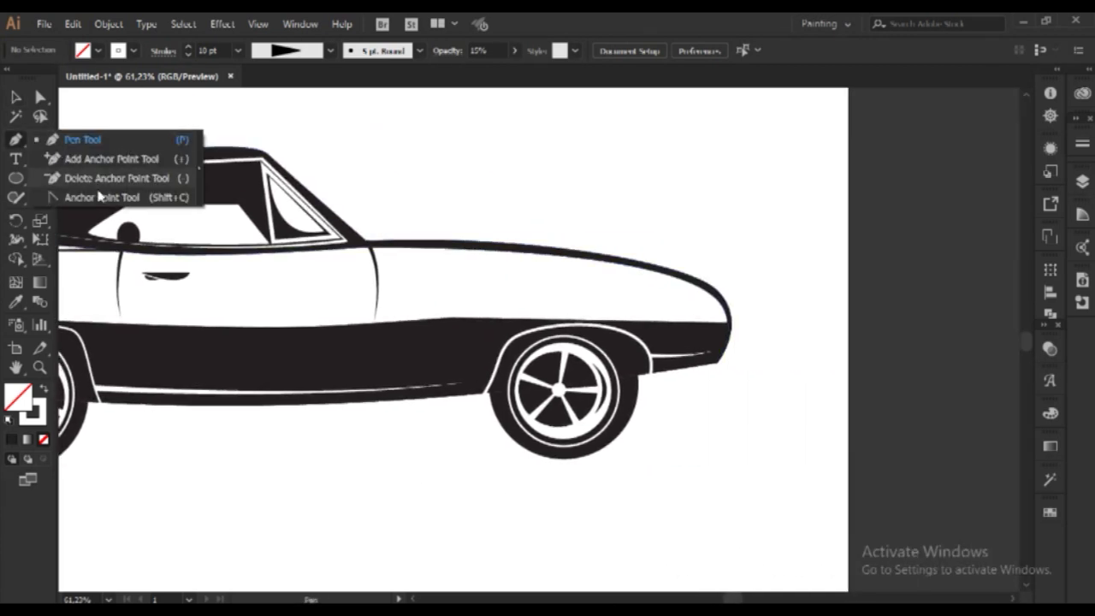
pyautogui.click(457, 318)
pyautogui.moveTo(731, 323)
pyautogui.mouseDown()
pyautogui.moveTo(749, 333)
pyautogui.moveTo(599, 293)
pyautogui.mouseUp()
pyautogui.click(771, 448)
# Step: Move a lower-body anchor up and left to reshape the black body panel
pyautogui.hscroll(-5, 767, 470)
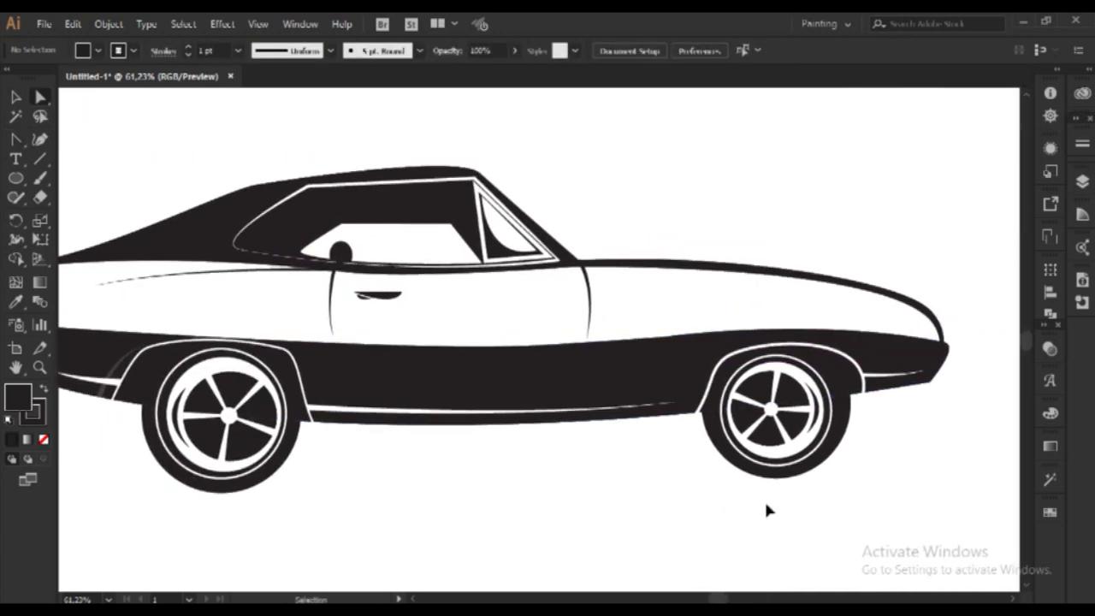
pyautogui.click(601, 354)
pyautogui.click(465, 358)
pyautogui.moveTo(437, 347); pyautogui.dragTo(343, 325)
pyautogui.click(625, 576)
pyautogui.click(648, 388)
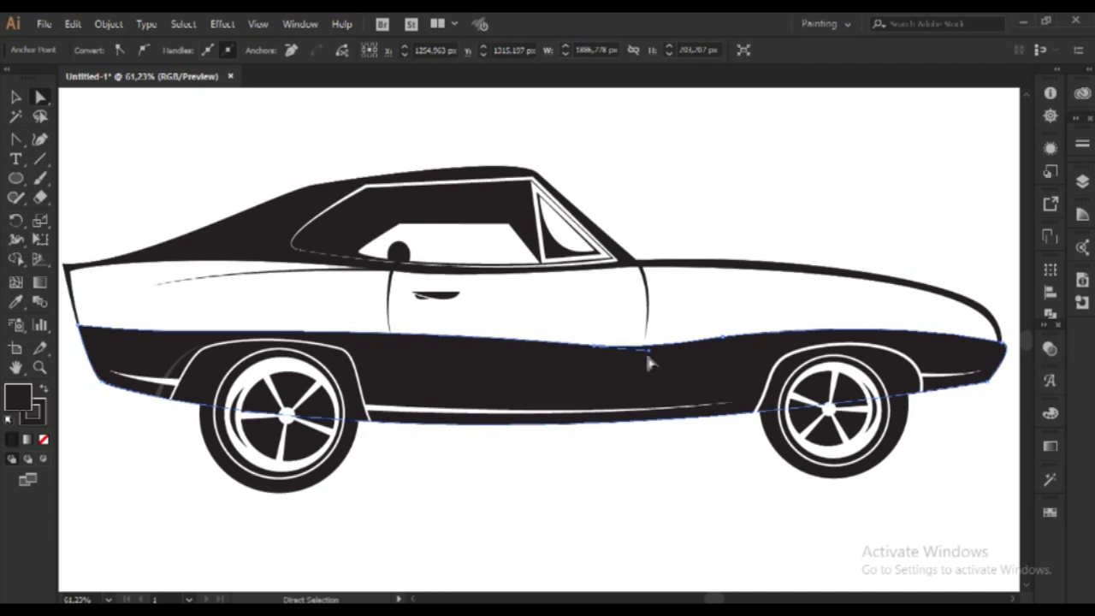
pyautogui.click(650, 483)
pyautogui.click(602, 355)
pyautogui.moveTo(601, 355); pyautogui.dragTo(594, 350)
pyautogui.click(618, 518)
# Step: Begin the ground shadow outline under the car with the Pen tool
pyautogui.scroll(-1, 618, 518)
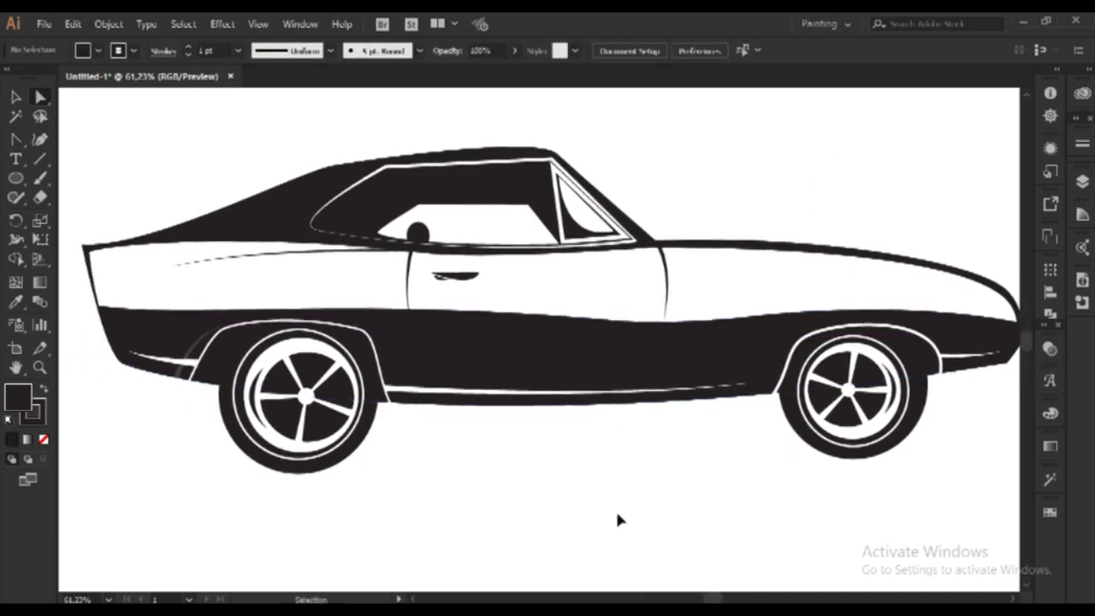
pyautogui.scroll(-1, 619, 518)
pyautogui.press('a')
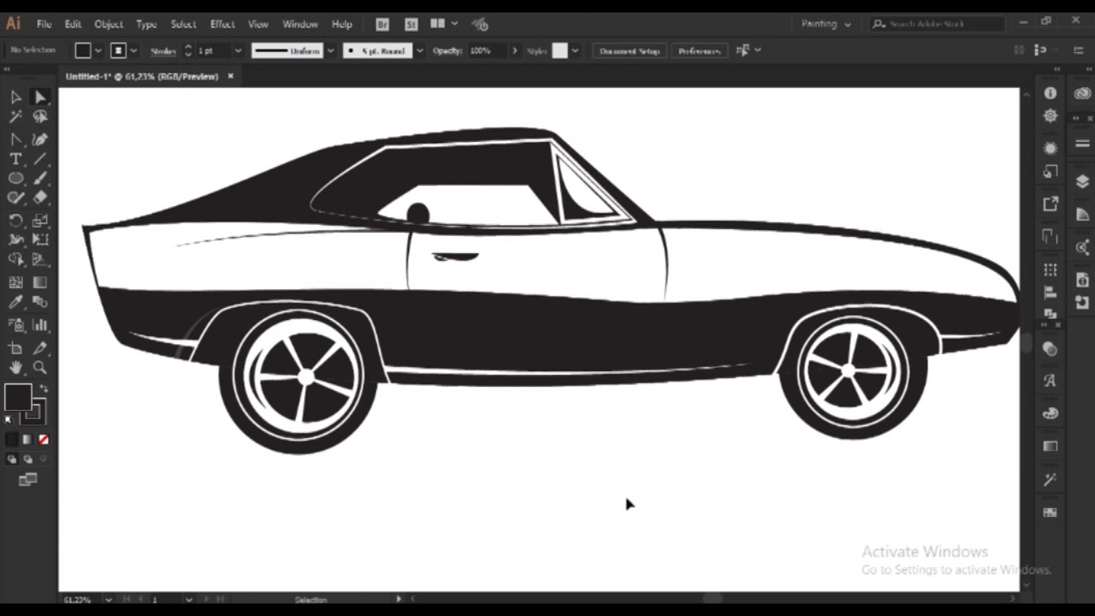
pyautogui.hscroll(-1, 625, 504)
pyautogui.click(15, 142)
pyautogui.click(540, 267)
# Step: Draw a long curved black shadow shape beneath the wheels
pyautogui.scroll(-1, 542, 464)
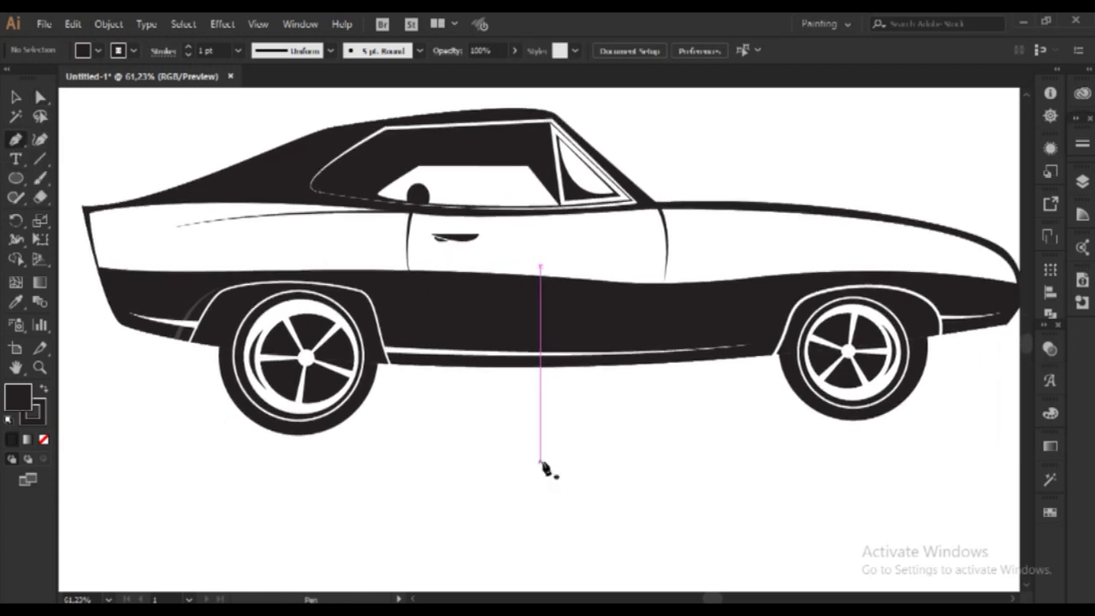
pyautogui.click(231, 391)
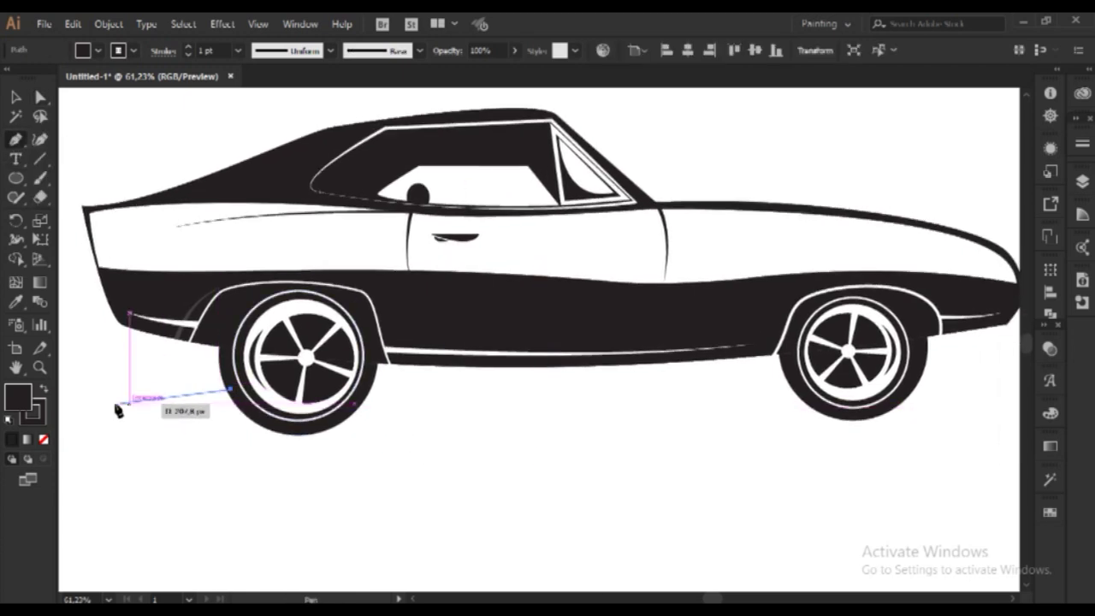
pyautogui.moveTo(93, 435); pyautogui.dragTo(97, 464)
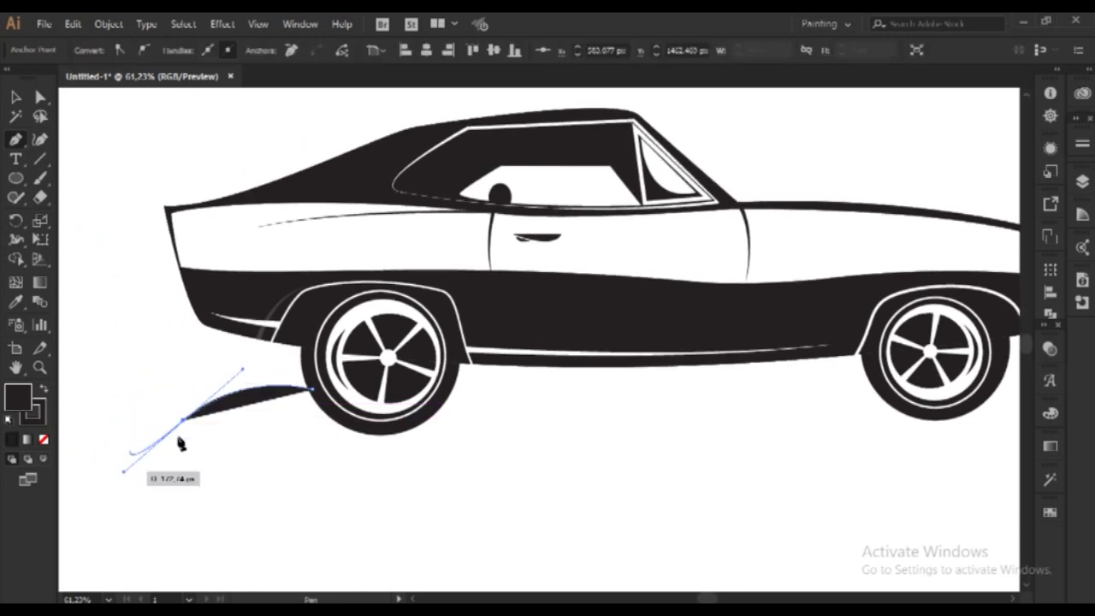
pyautogui.moveTo(983, 419)
pyautogui.mouseDown()
pyautogui.moveTo(1009, 381)
pyautogui.moveTo(410, 476)
pyautogui.mouseUp()
pyautogui.moveTo(885, 407)
pyautogui.mouseDown()
pyautogui.moveTo(854, 363)
pyautogui.moveTo(659, 386)
pyautogui.mouseUp()
pyautogui.moveTo(619, 320)
pyautogui.mouseDown()
pyautogui.moveTo(238, 321)
pyautogui.moveTo(183, 362)
pyautogui.mouseUp()
# Step: Send the shadow to the back, behind the car body
pyautogui.rightClick(384, 371)
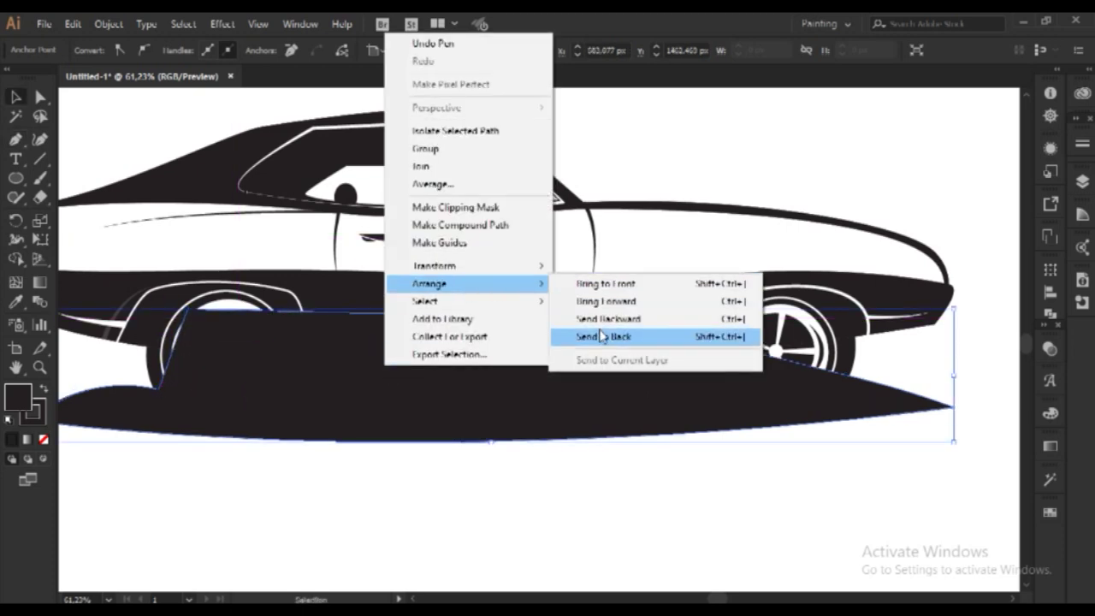
pyautogui.click(604, 269)
pyautogui.click(620, 510)
pyautogui.click(587, 372)
# Step: Reshape the shadow's front tip and curve its lower edge into pointed ends
pyautogui.hscroll(-3, 342, 479)
pyautogui.click(15, 140)
pyautogui.hscroll(5, 585, 514)
pyautogui.moveTo(665, 403); pyautogui.dragTo(673, 415)
pyautogui.click(452, 513)
pyautogui.hscroll(-5, 452, 514)
pyautogui.press('a')
pyautogui.click(105, 419)
pyautogui.moveTo(104, 419); pyautogui.dragTo(196, 462)
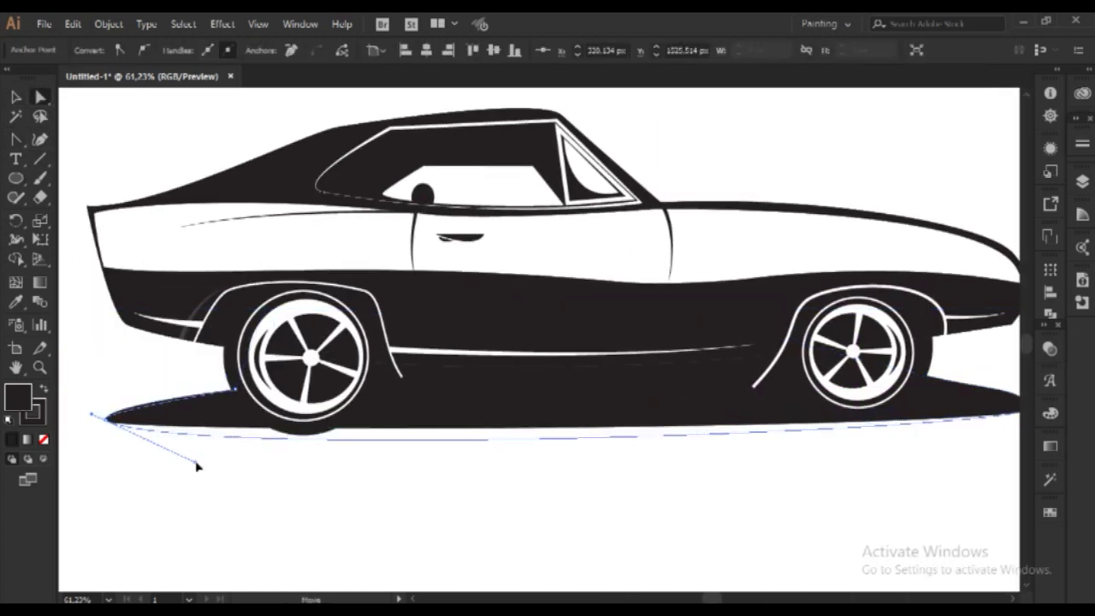
pyautogui.hscroll(2, 856, 488)
# Step: Pen-draw a small curved black scoop shape just in front of the door's front edge
pyautogui.hscroll(-3, 539, 342)
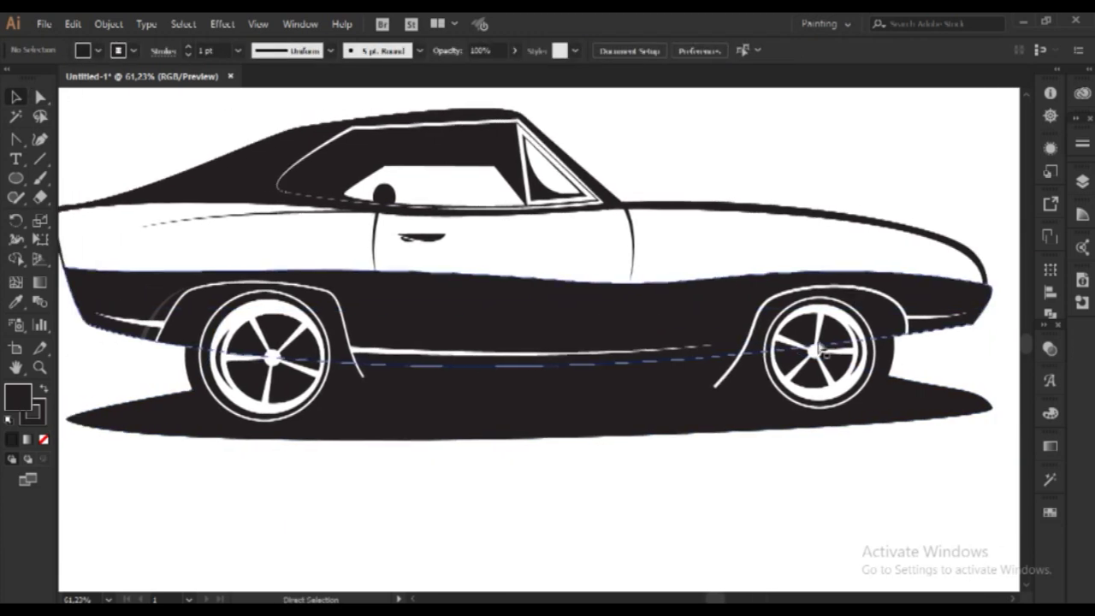
pyautogui.scroll(3, 539, 342)
pyautogui.click(15, 139)
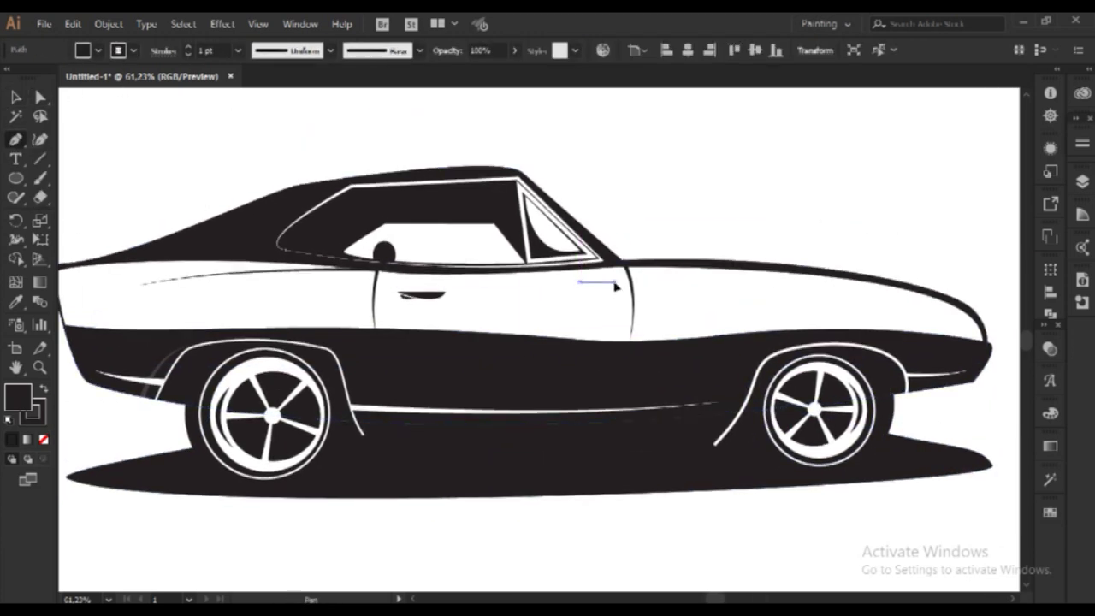
pyautogui.click(580, 283)
pyautogui.click(614, 283)
pyautogui.click(621, 325)
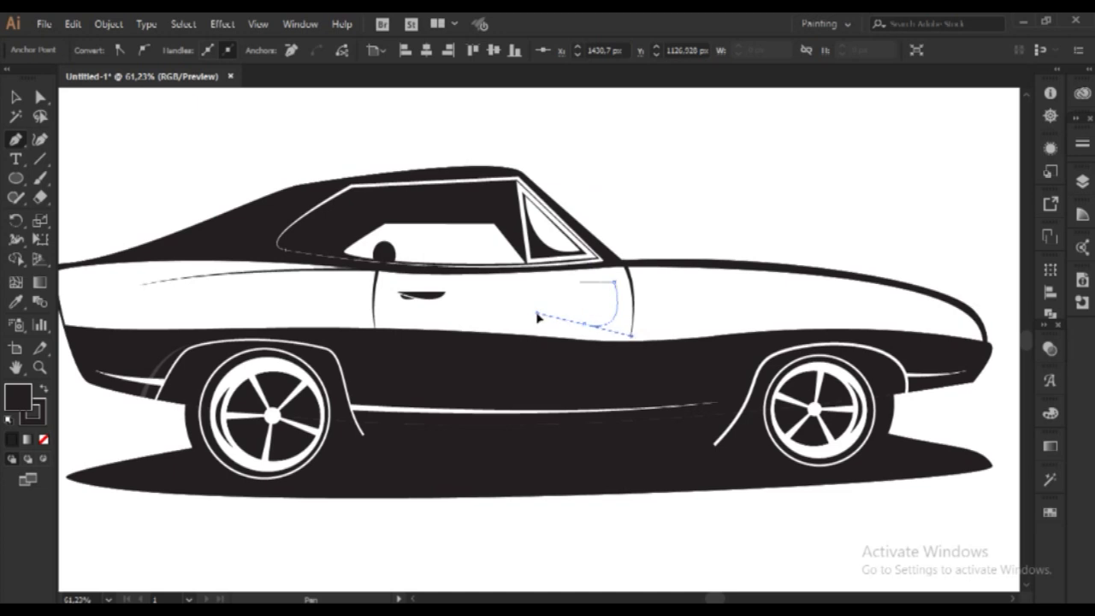
pyautogui.press('v')
pyautogui.click(755, 239)
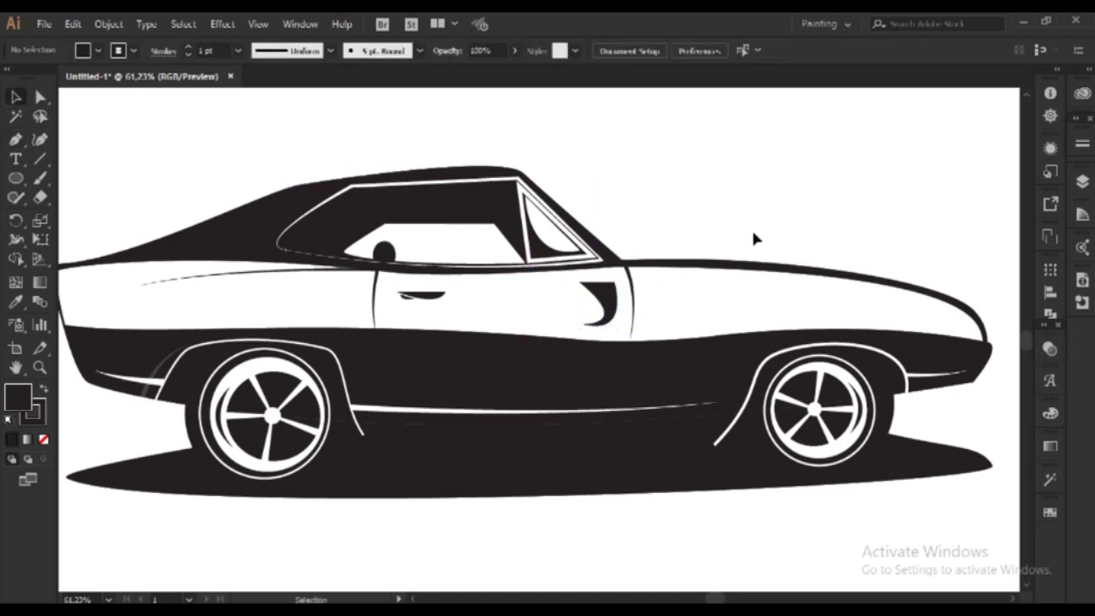
# Step: Send the black body shape to the back, behind the white body panel
pyautogui.press('a')
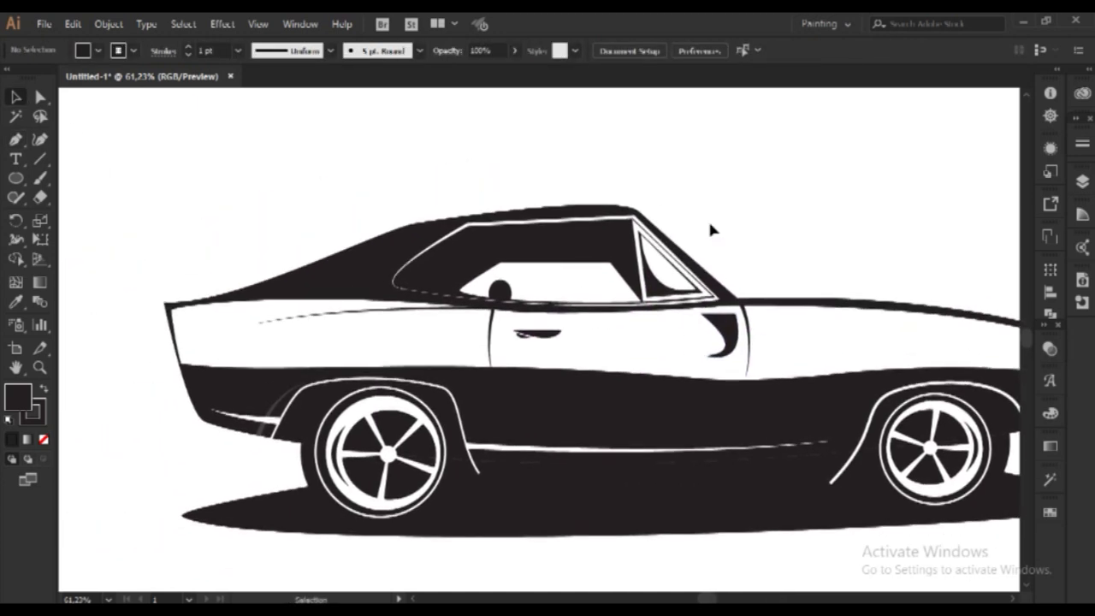
pyautogui.scroll(1, 707, 218)
pyautogui.hotkey('ctrl', '0')
pyautogui.moveTo(533, 447); pyautogui.dragTo(603, 456)
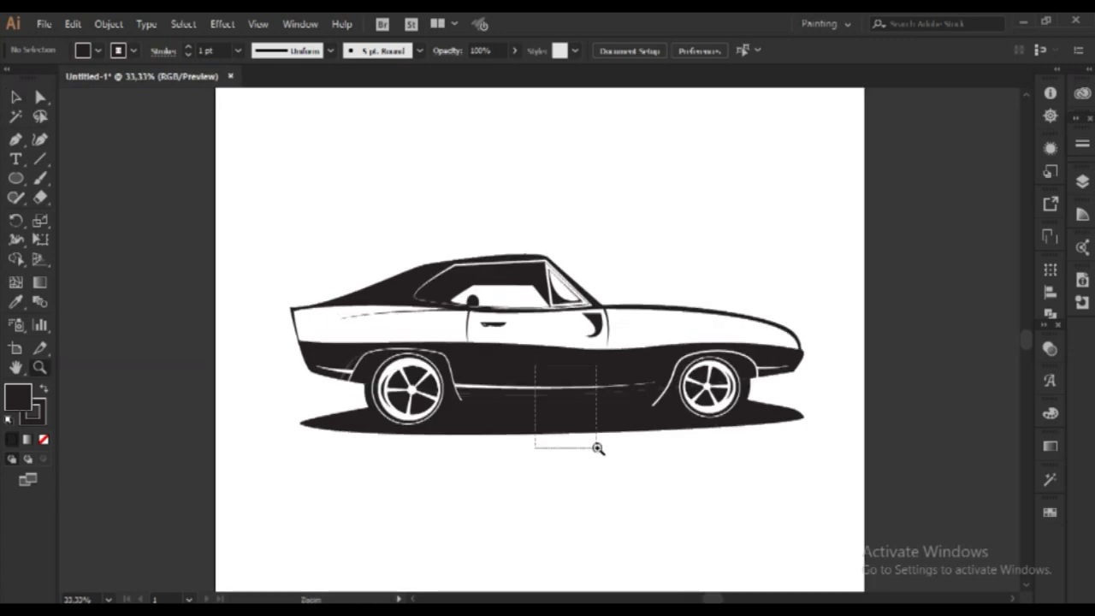
pyautogui.hotkey('ctrl', '-')
pyautogui.hotkey('ctrl', '-')
pyautogui.hotkey('ctrl', '-')
pyautogui.press('a')
pyautogui.click(127, 298)
pyautogui.hotkey('ctrl', 'shift', '[')
pyautogui.click(317, 525)
# Step: Zoom out, then magnify the car's rear end
pyautogui.press('z')
pyautogui.hotkey('ctrl', '-')
pyautogui.hotkey('ctrl', '-')
pyautogui.hotkey('ctrl', '-')
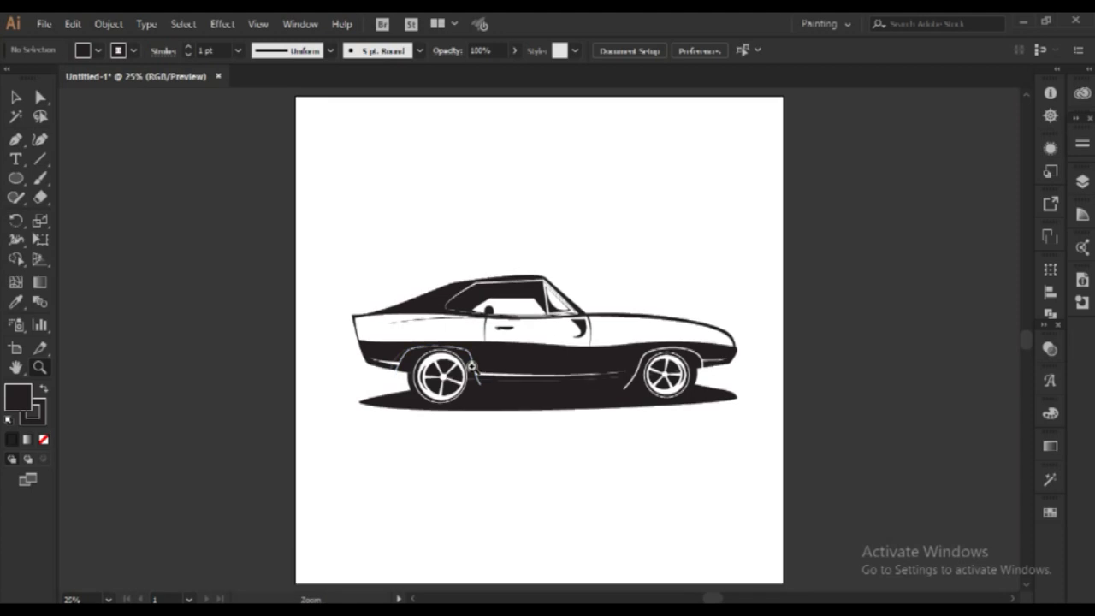
pyautogui.hscroll(2, 696, 433)
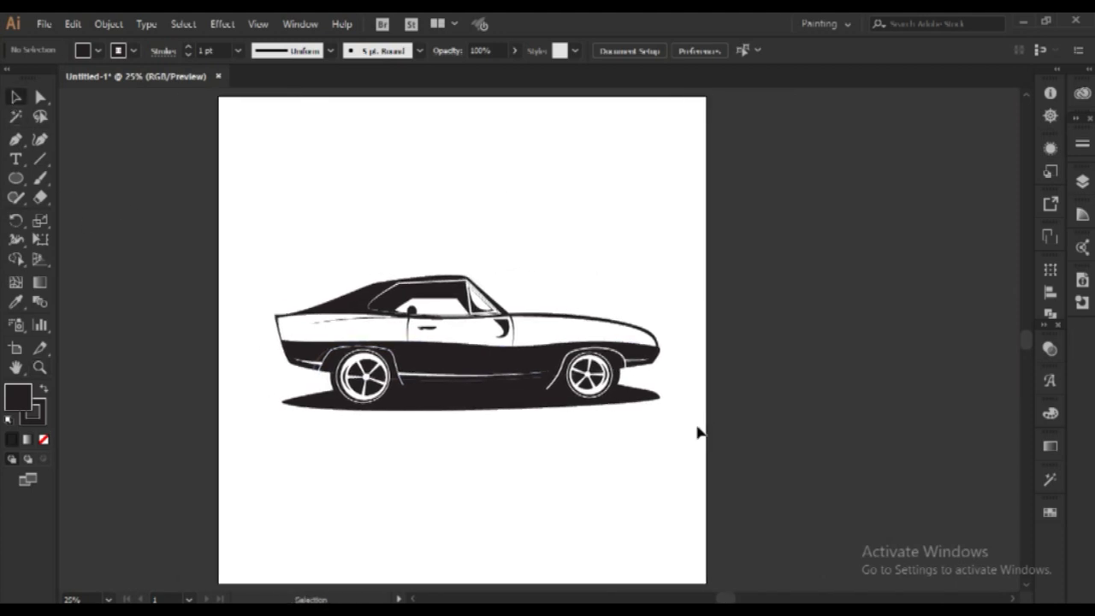
pyautogui.moveTo(252, 306); pyautogui.dragTo(436, 431)
# Step: Pen-draw a thin rear stripe with no fill and expand it into a shape
pyautogui.press('p')
pyautogui.click(378, 141)
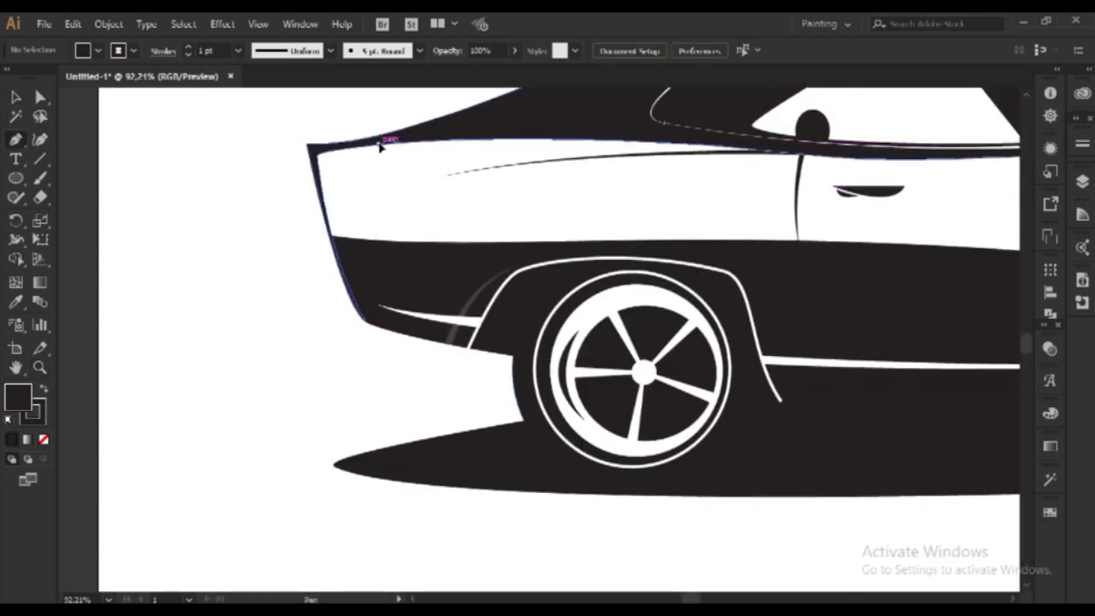
pyautogui.click(400, 328)
pyautogui.press('v')
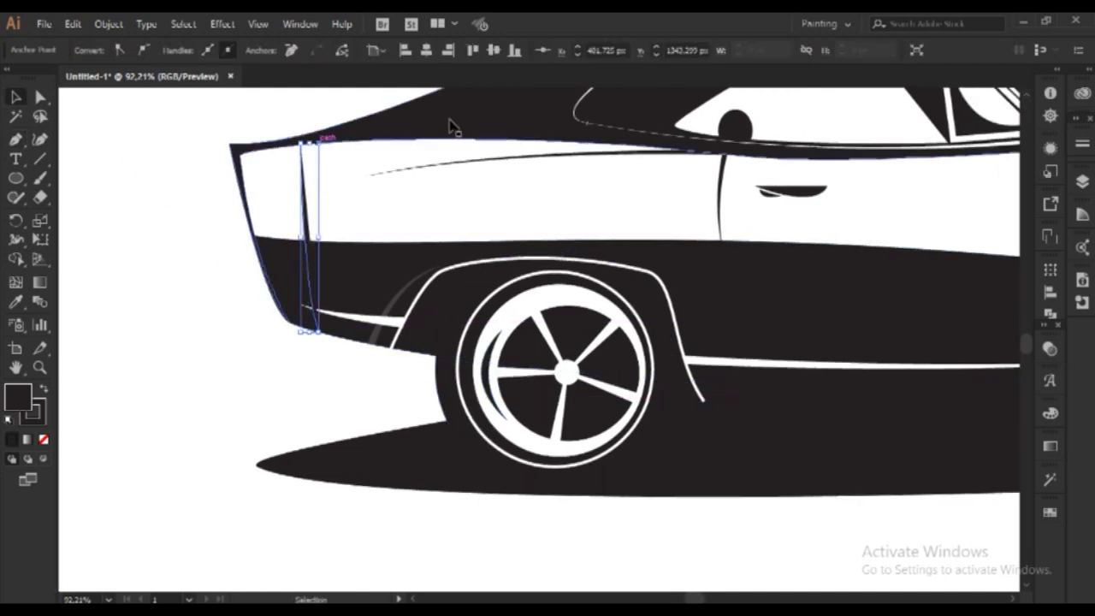
pyautogui.click(45, 440)
pyautogui.hotkey('ctrl', 'shift', 'a')
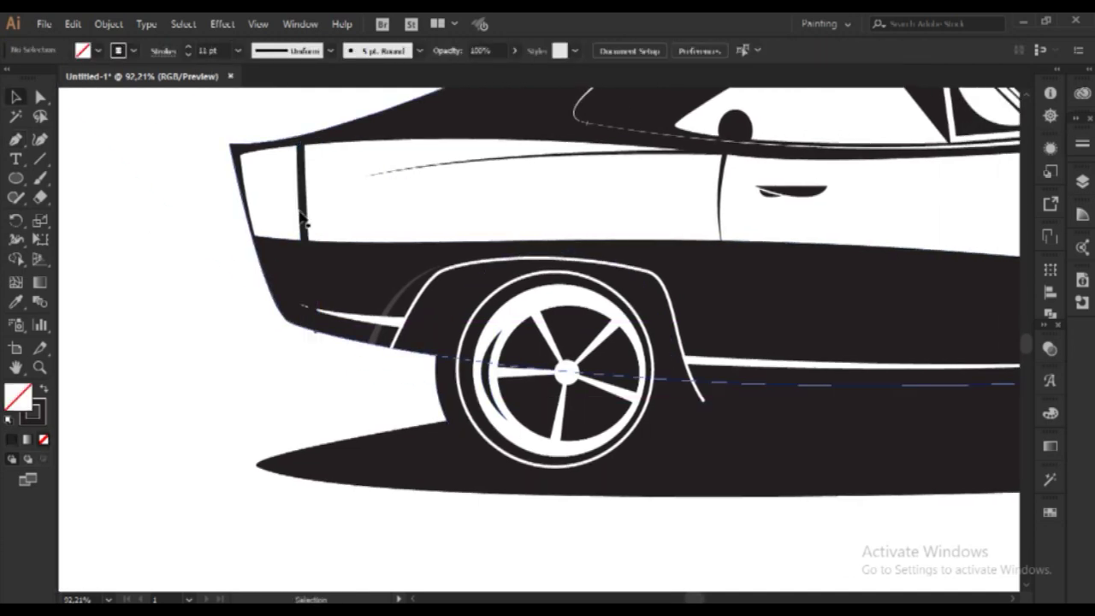
pyautogui.click(304, 218)
pyautogui.click(108, 24)
pyautogui.click(137, 192)
pyautogui.click(475, 409)
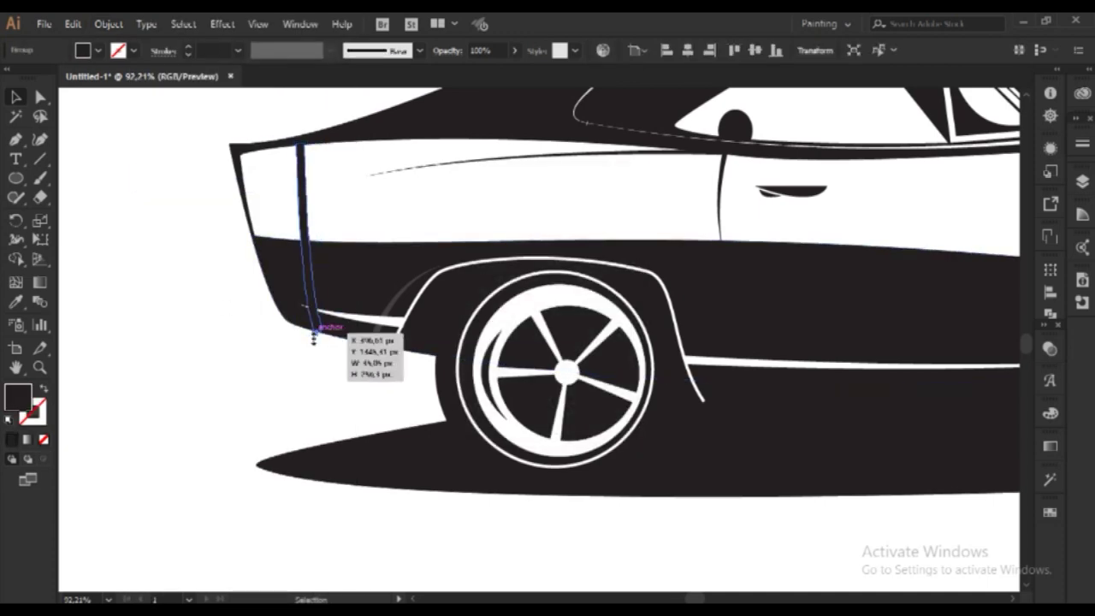
# Step: Alt-drag two copies of the stripe to the right, making three rear stripes
pyautogui.click(309, 248)
pyautogui.moveTo(304, 225); pyautogui.dragTo(319, 225)
pyautogui.click(256, 322)
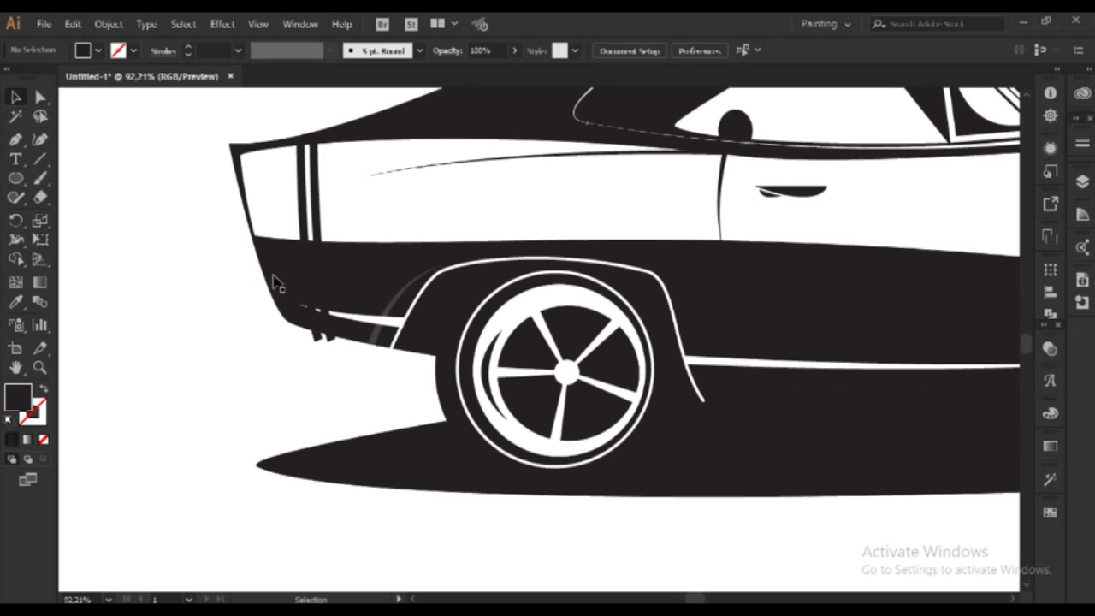
pyautogui.moveTo(256, 334); pyautogui.dragTo(321, 143)
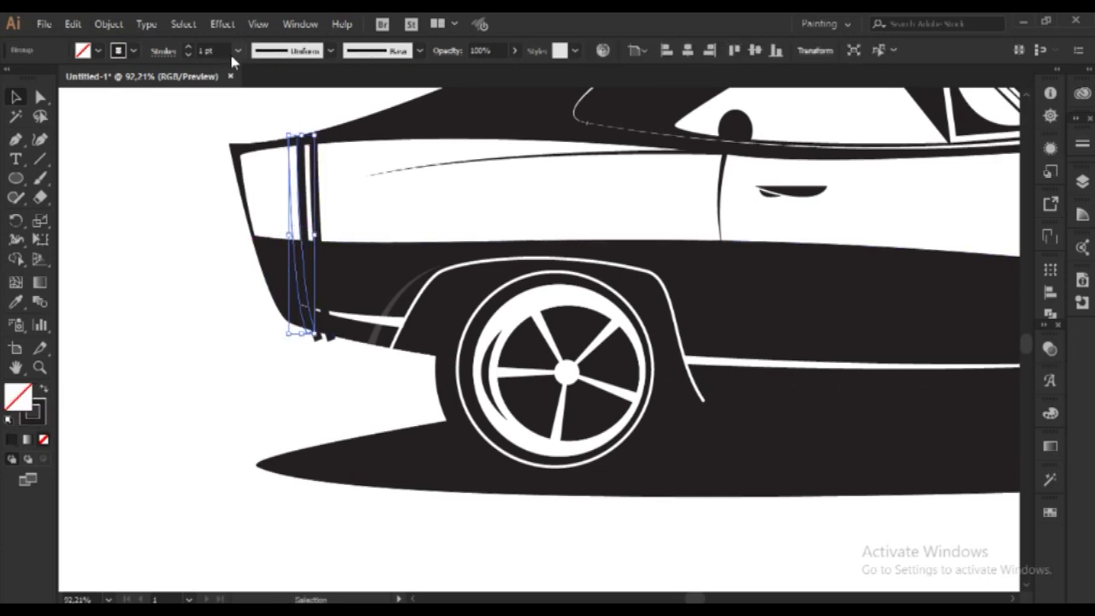
pyautogui.click(309, 403)
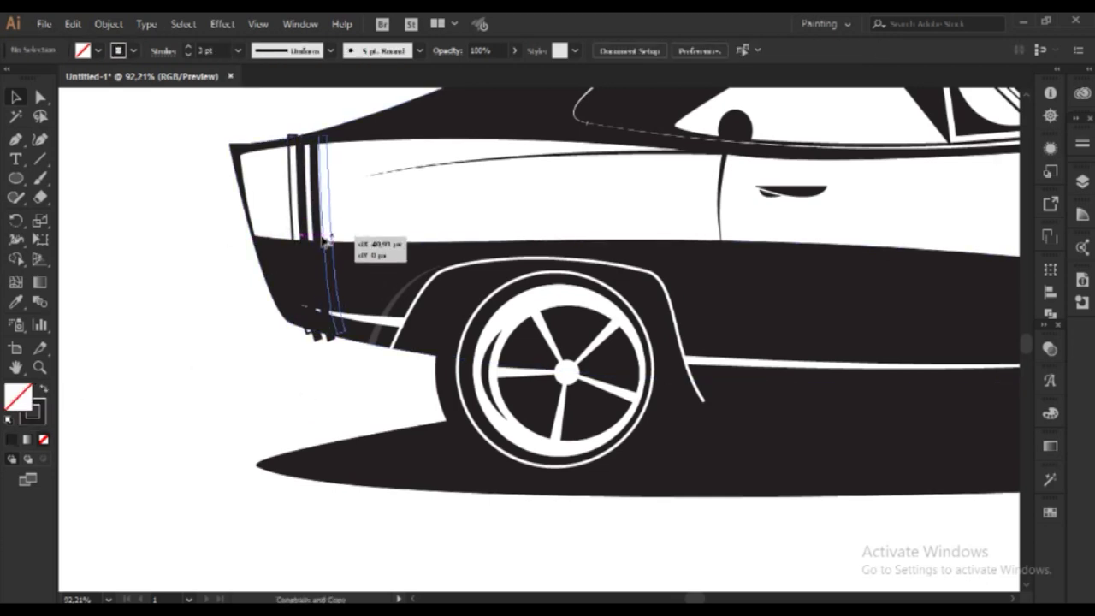
pyautogui.moveTo(295, 233); pyautogui.dragTo(323, 233)
pyautogui.click(272, 391)
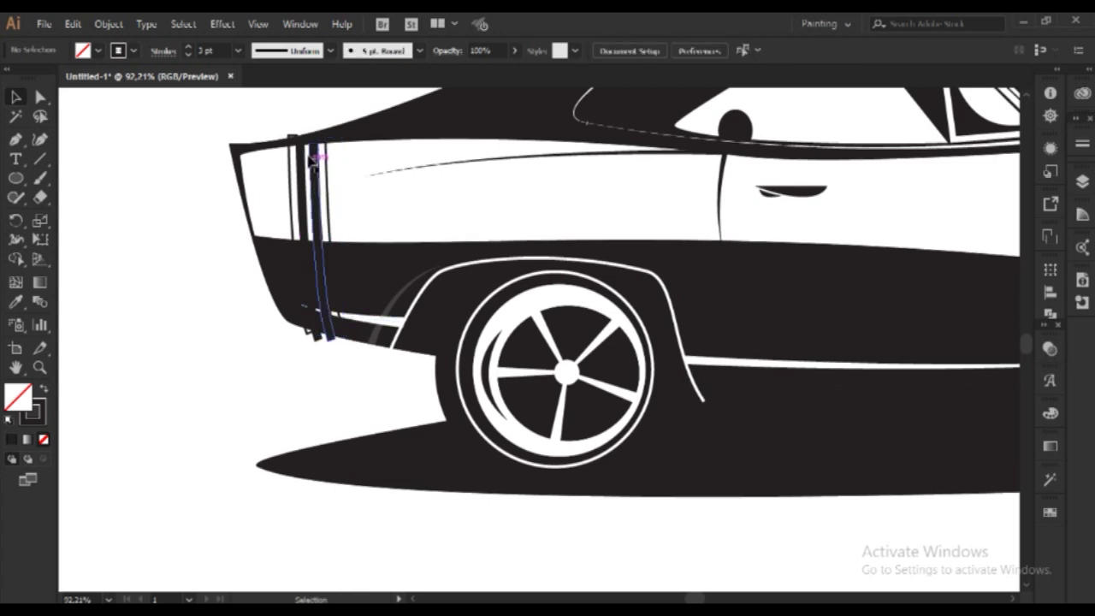
# Step: Magnify the stripes' bottom ends and select the stripes for expanding
pyautogui.press('z')
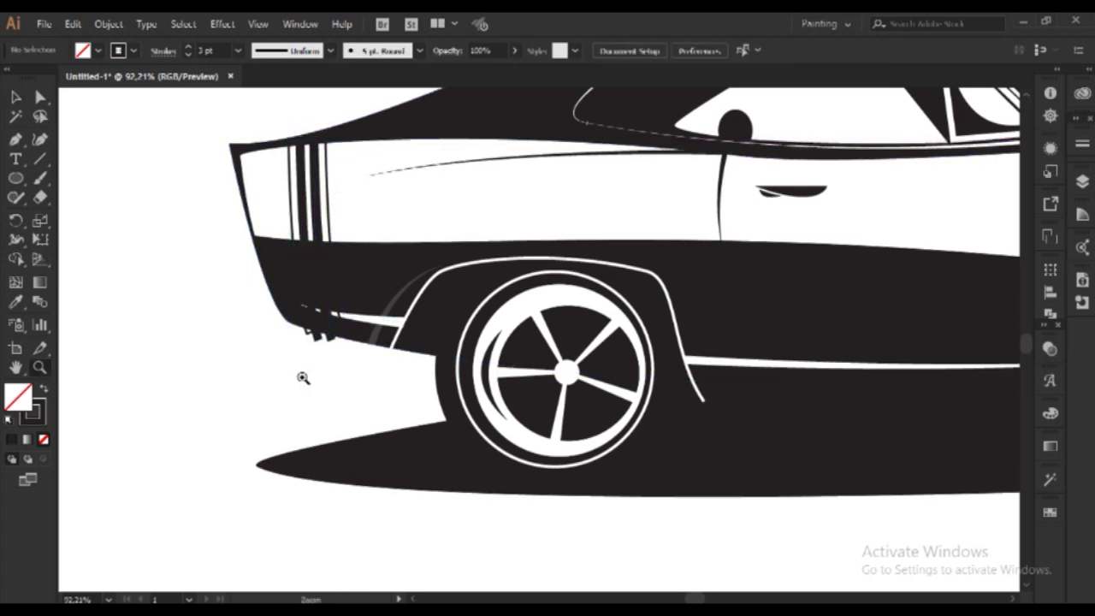
pyautogui.moveTo(299, 359); pyautogui.dragTo(179, 312)
pyautogui.click(298, 349)
pyautogui.click(108, 23)
# Step: Expand the three rear stripes into solid shapes, ungroup them and select them
pyautogui.click(175, 181)
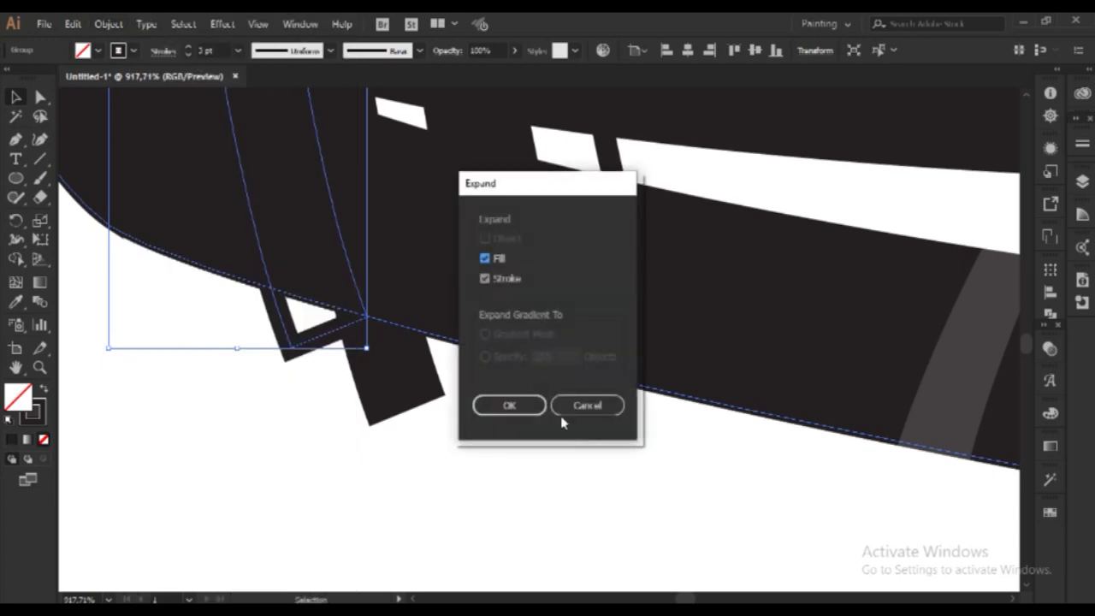
pyautogui.click(506, 404)
pyautogui.hotkey('ctrl', 'shift', 'g')
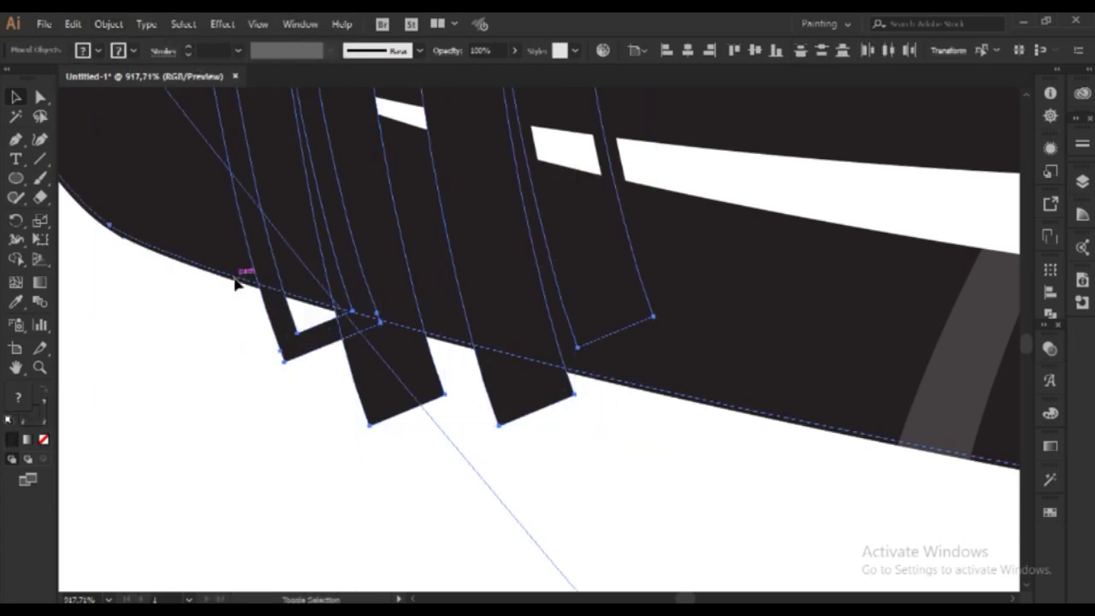
pyautogui.moveTo(178, 311)
pyautogui.mouseDown()
pyautogui.moveTo(317, 350)
pyautogui.moveTo(317, 313)
pyautogui.mouseUp()
# Step: Trim the stripes to the car body and delete the leftover piece below it
pyautogui.hotkey('shift', 'm')
pyautogui.press('a')
pyautogui.hotkey('ctrl', 'z')
pyautogui.rightClick(325, 385)
pyautogui.moveTo(325, 385); pyautogui.dragTo(293, 398)
pyautogui.click(513, 402)
pyautogui.press('Delete')
pyautogui.hotkey('ctrl', '0')
pyautogui.moveTo(391, 330); pyautogui.dragTo(369, 172)
pyautogui.hotkey('ctrl', '0')
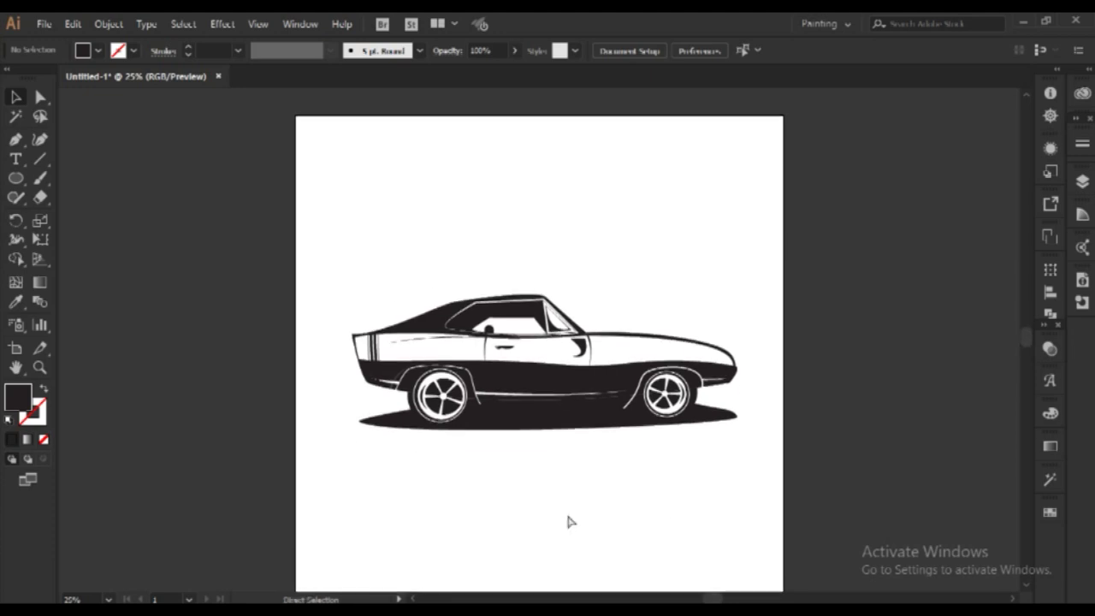
# Step: Select the car body, undo an accidental move, and scroll the view right and down
pyautogui.click(430, 313)
pyautogui.moveTo(430, 313); pyautogui.dragTo(462, 300)
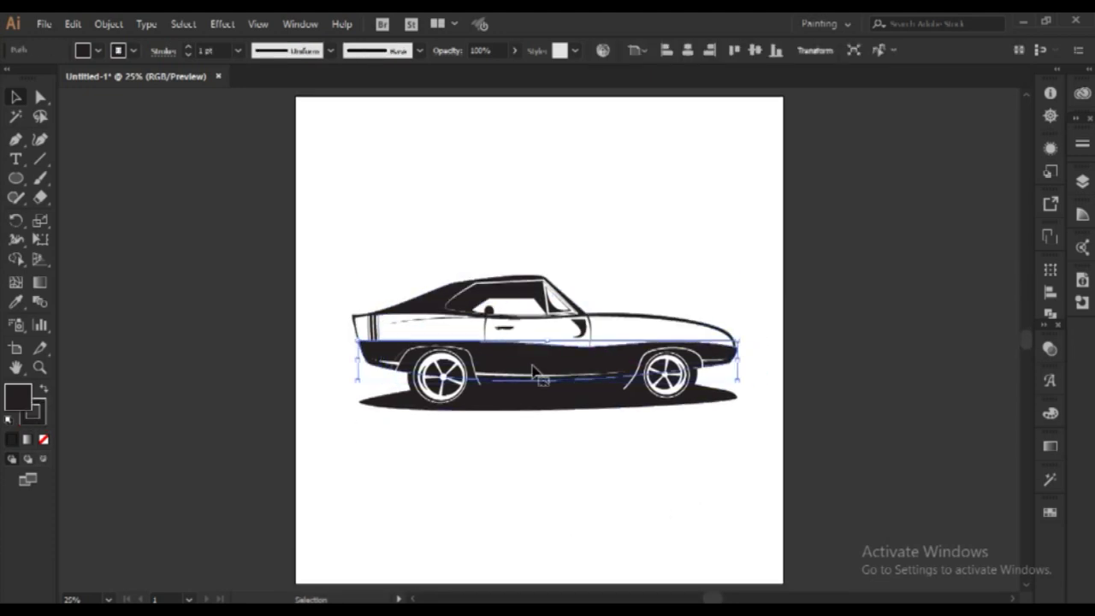
pyautogui.hotkey('ctrl', 'z')
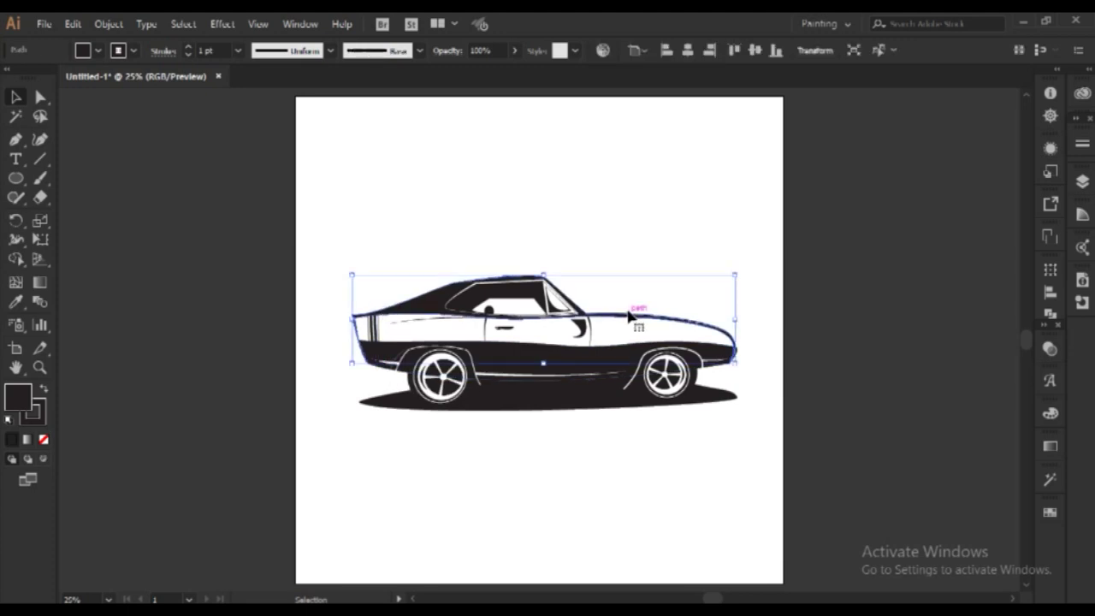
pyautogui.hscroll(2, 780, 420)
pyautogui.scroll(-1, 780, 420)
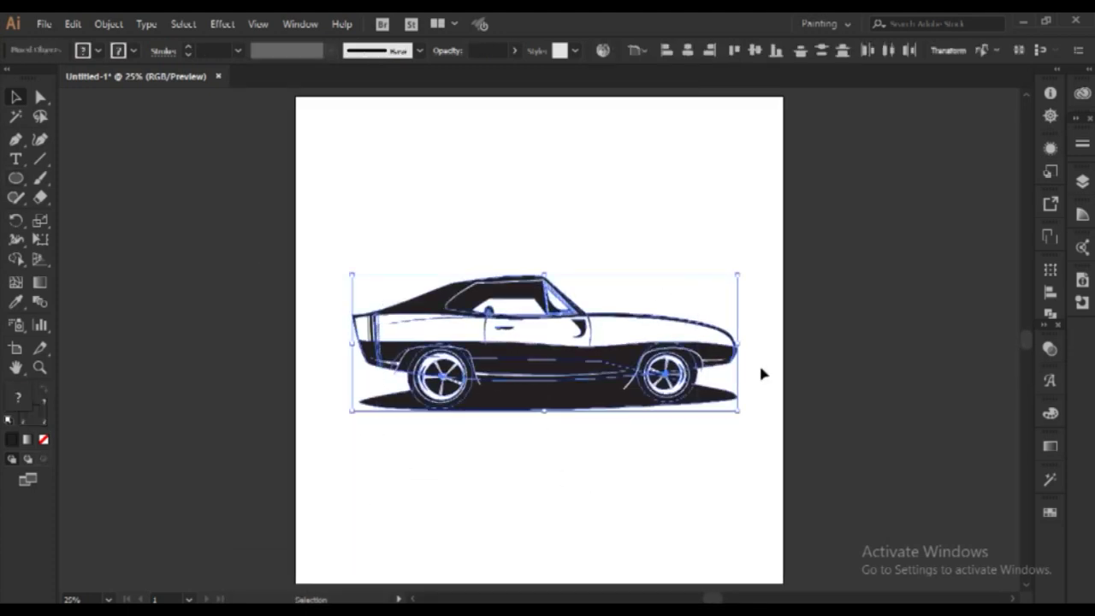